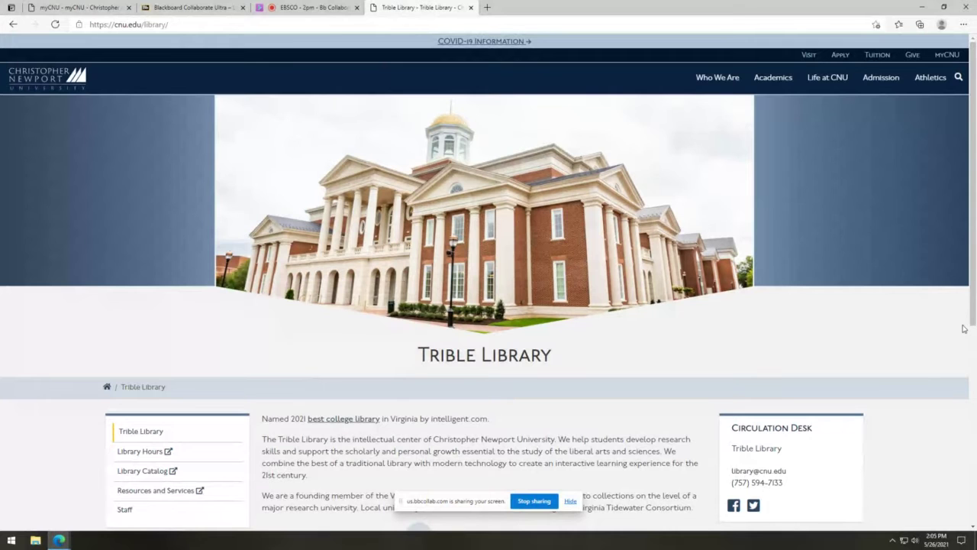
Step: From CNU's Resources and Services guide, open EBSCOHost Research Databases under Scholarly Articles
{"action": "scroll", "coordinate": [941, 291], "scroll_direction": "down", "scroll_amount": 3}
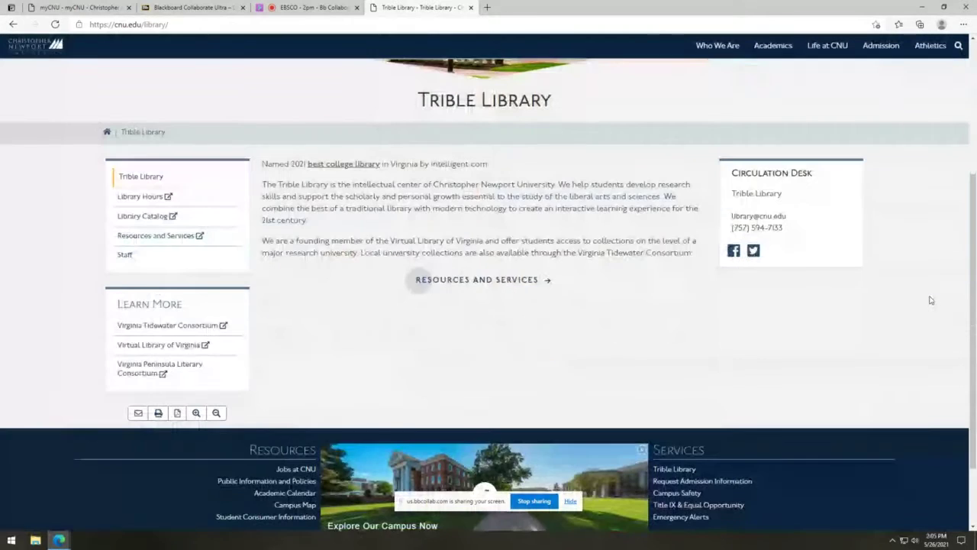
{"action": "scroll", "coordinate": [583, 252], "scroll_direction": "up", "scroll_amount": 1}
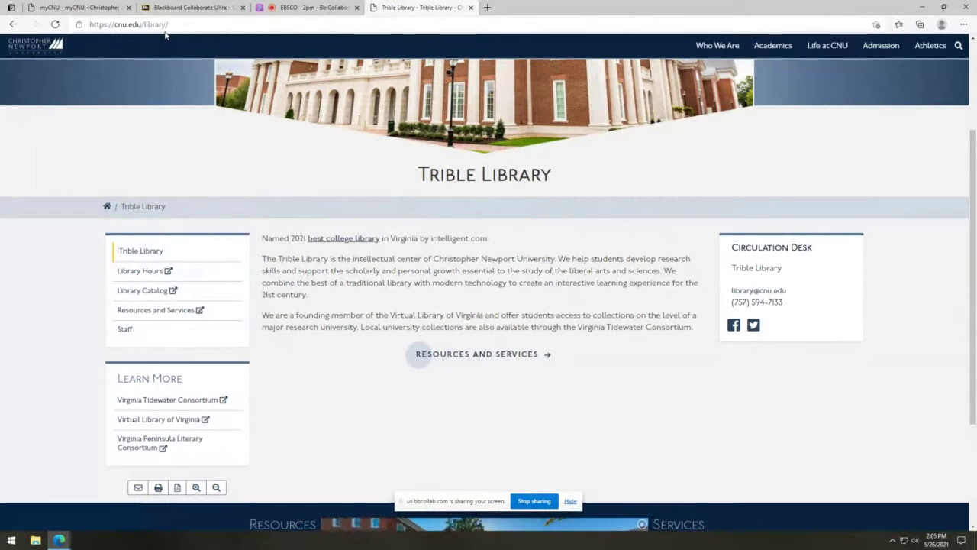
{"action": "left_click", "coordinate": [487, 359]}
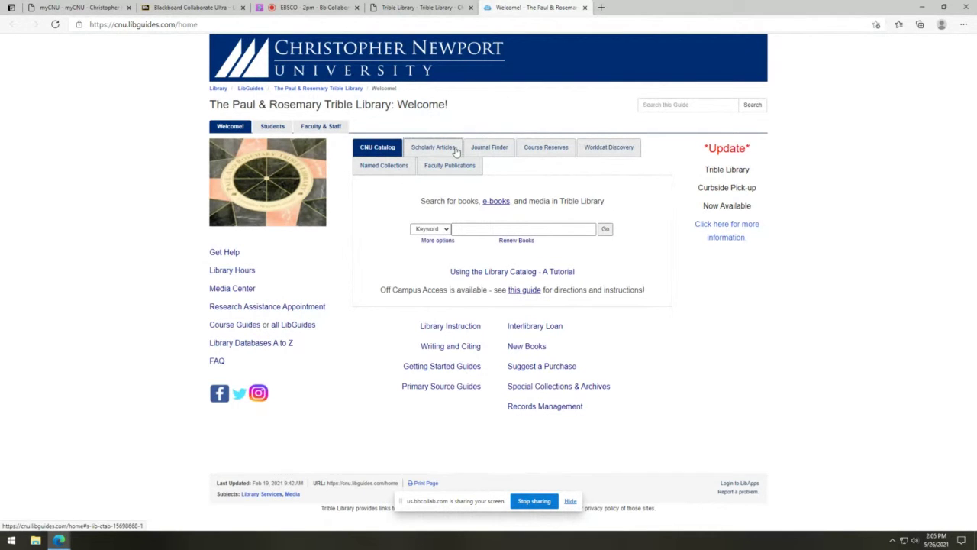
{"action": "left_click", "coordinate": [456, 149]}
{"action": "left_click", "coordinate": [443, 211]}
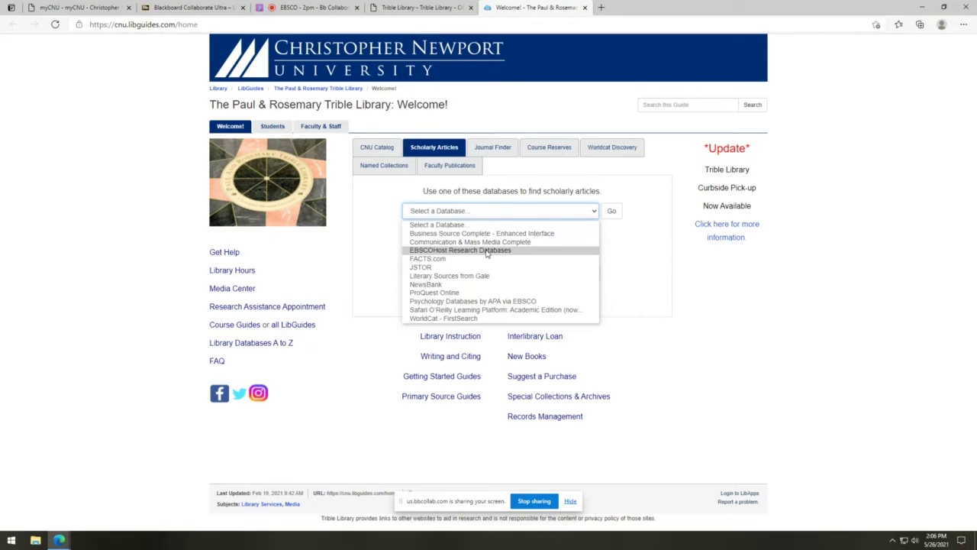
{"action": "left_click", "coordinate": [489, 250]}
{"action": "left_click", "coordinate": [612, 212]}
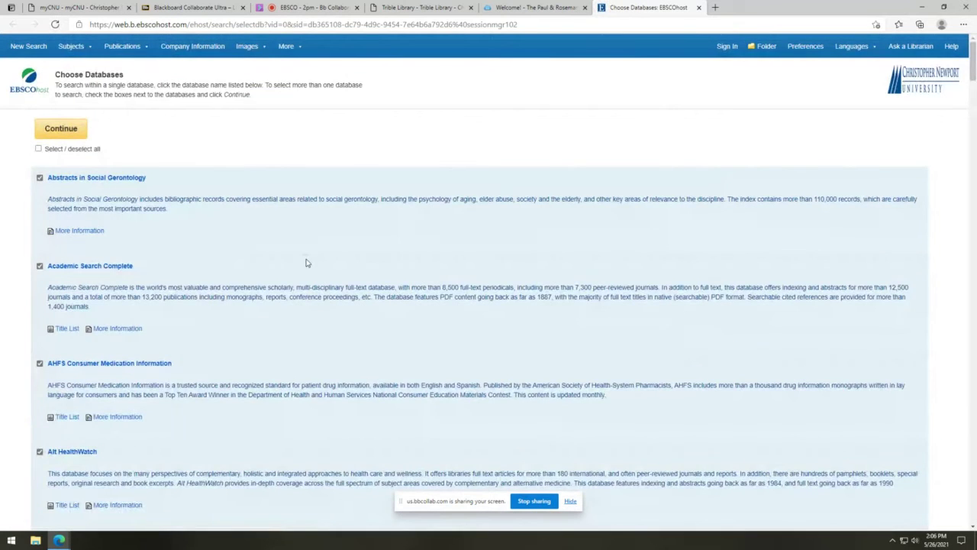
{"action": "scroll", "coordinate": [308, 264], "scroll_direction": "down", "scroll_amount": 4}
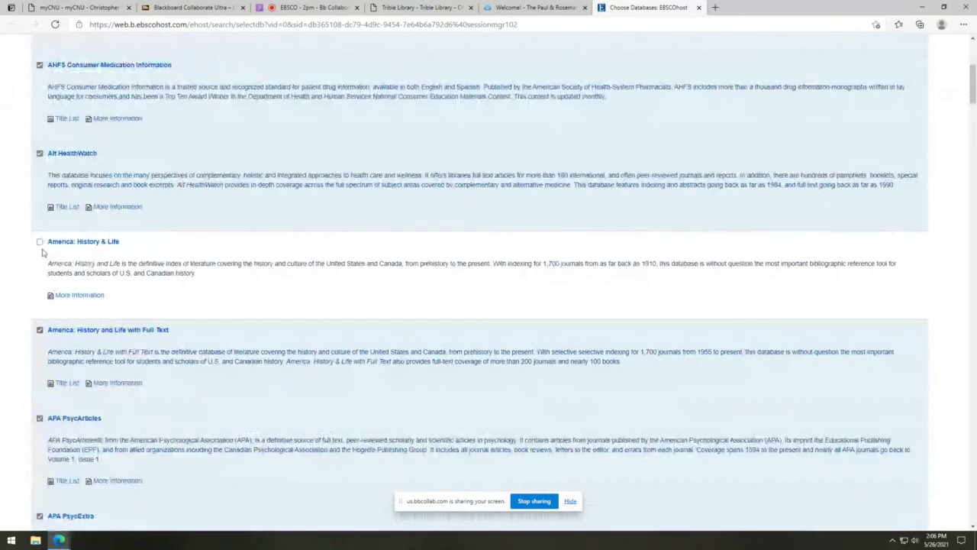
{"action": "scroll", "coordinate": [169, 261], "scroll_direction": "up", "scroll_amount": 4}
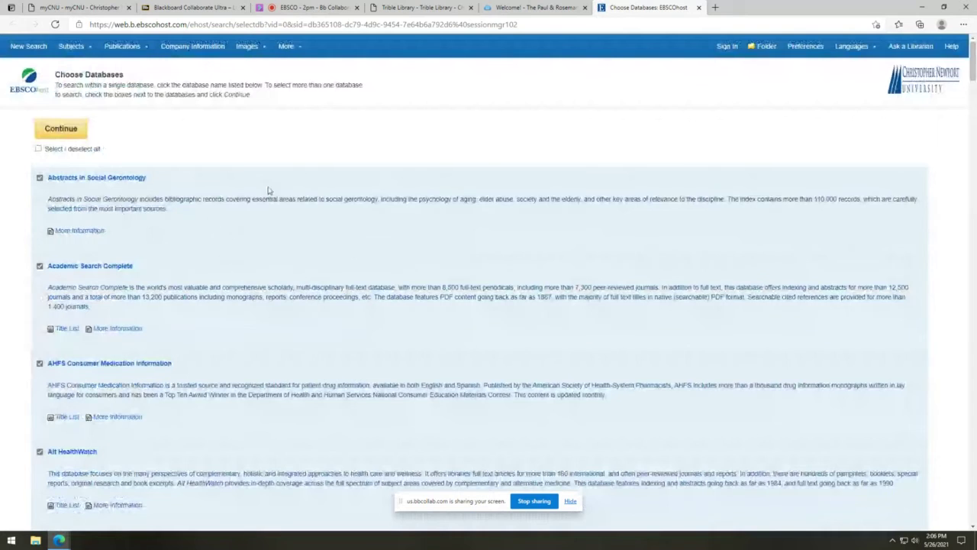
{"action": "scroll", "coordinate": [318, 175], "scroll_direction": "down", "scroll_amount": 1}
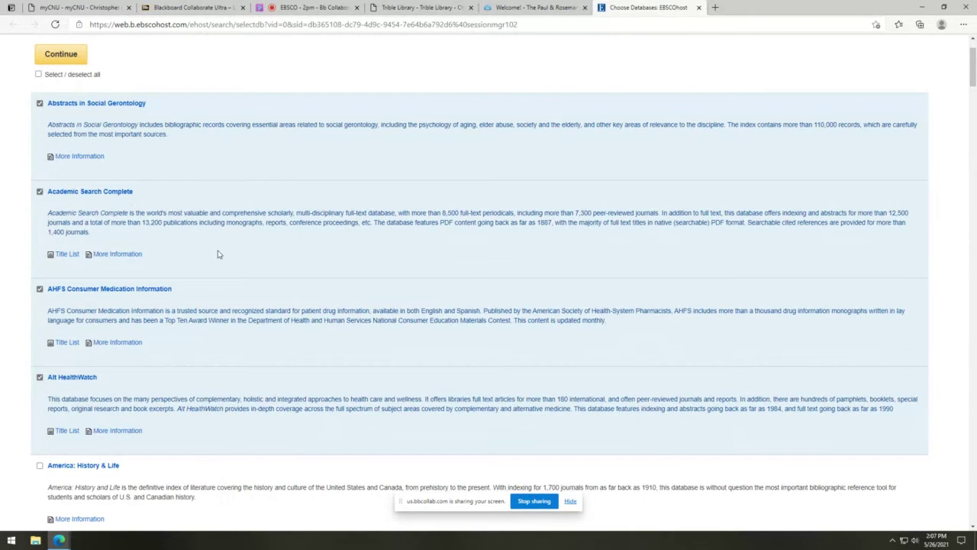
{"action": "scroll", "coordinate": [218, 254], "scroll_direction": "down", "scroll_amount": 4}
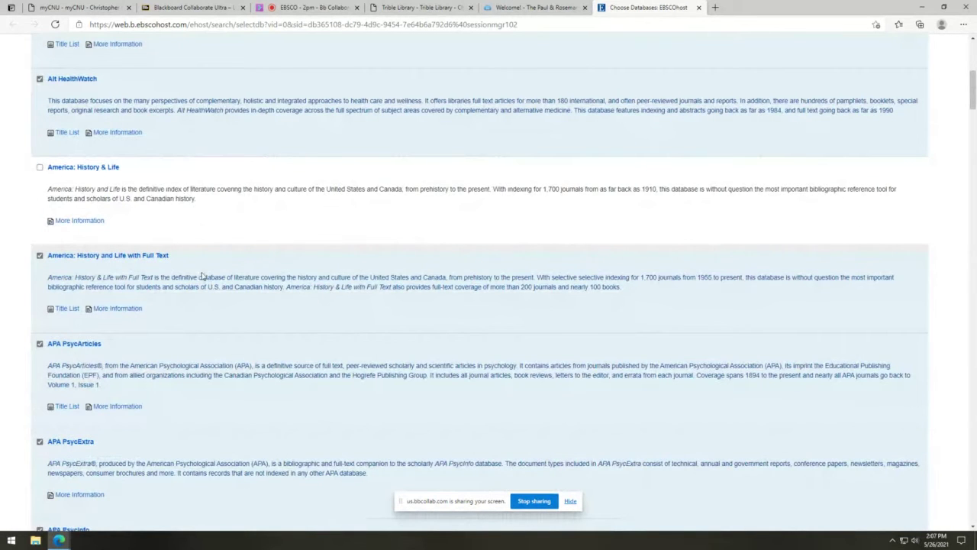
{"action": "scroll", "coordinate": [203, 275], "scroll_direction": "down", "scroll_amount": 1}
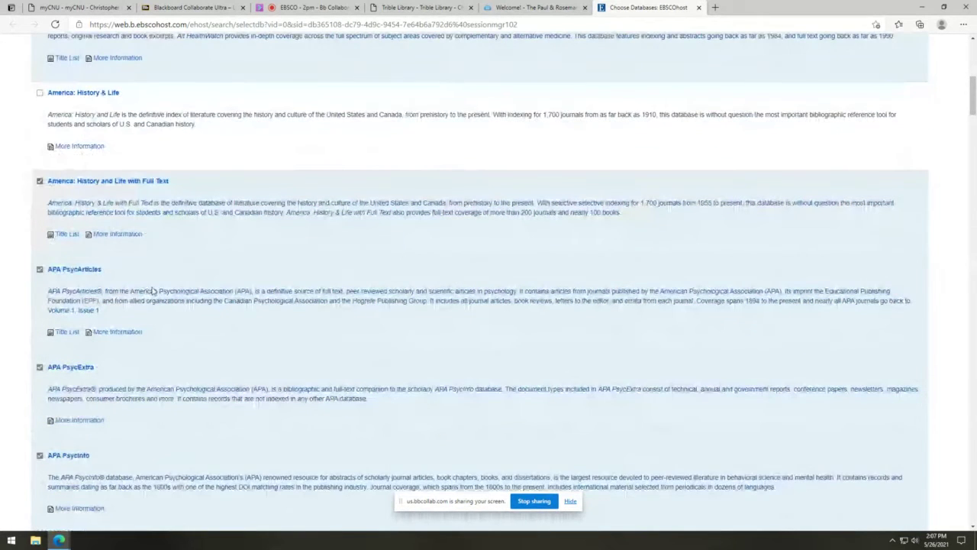
{"action": "scroll", "coordinate": [153, 291], "scroll_direction": "down", "scroll_amount": 2}
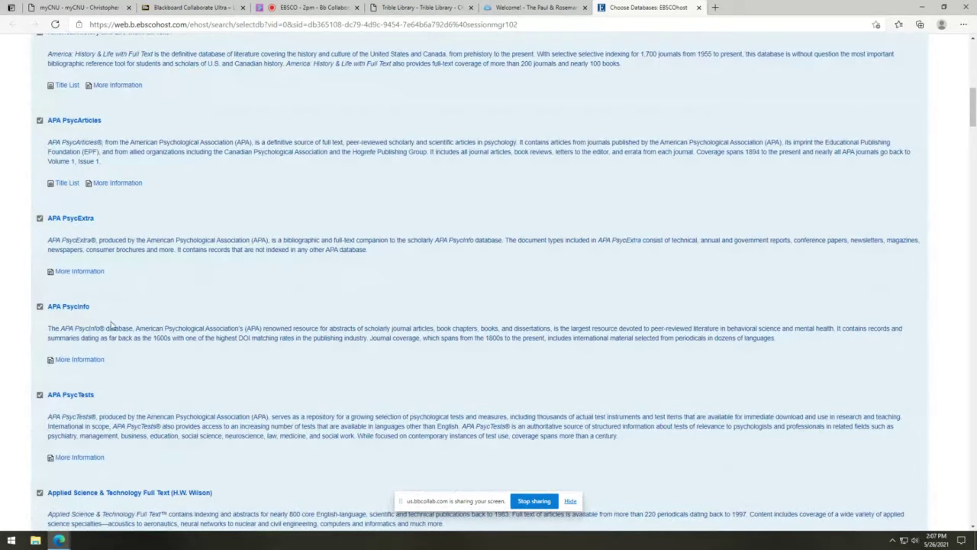
{"action": "scroll", "coordinate": [2, 319], "scroll_direction": "down", "scroll_amount": 1}
{"action": "scroll", "coordinate": [162, 351], "scroll_direction": "down", "scroll_amount": 2}
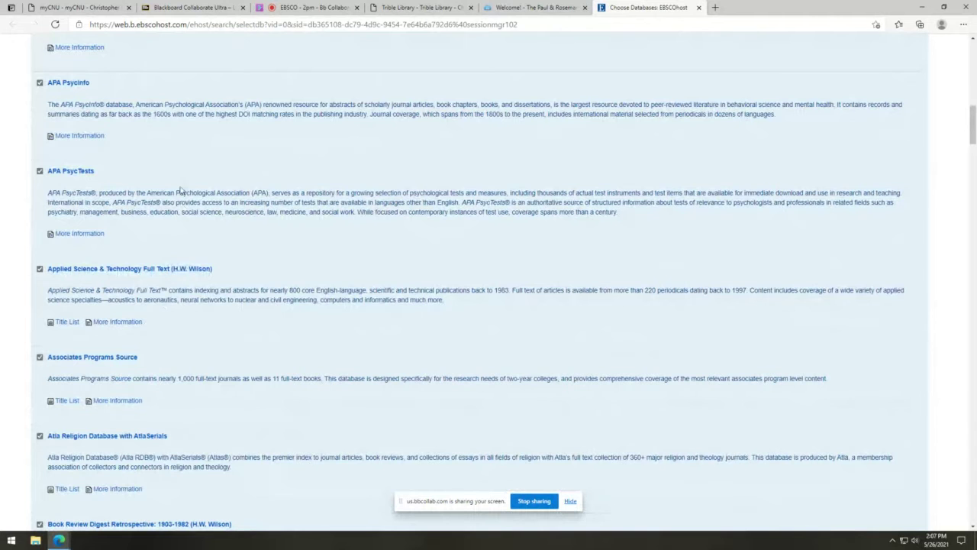
{"action": "scroll", "coordinate": [335, 292], "scroll_direction": "down", "scroll_amount": 2}
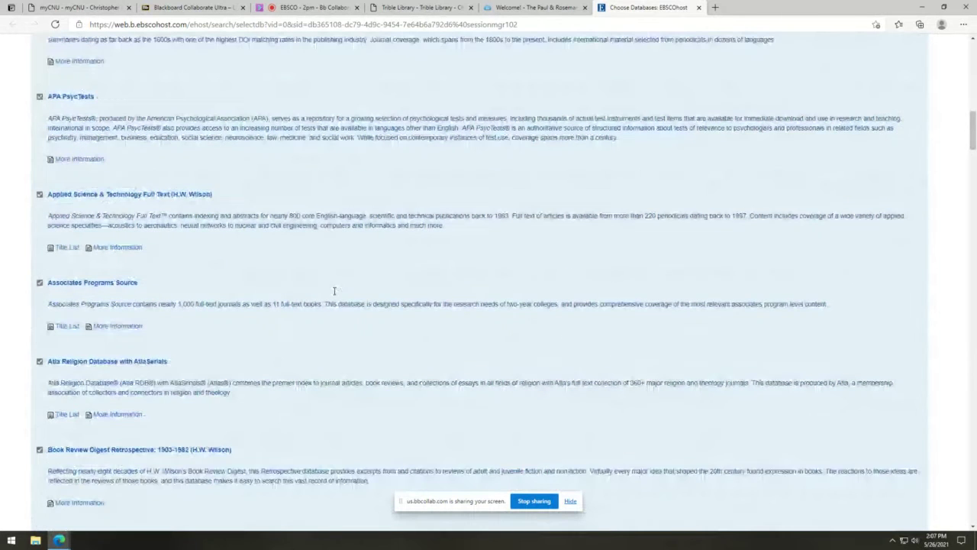
{"action": "scroll", "coordinate": [255, 302], "scroll_direction": "down", "scroll_amount": 2}
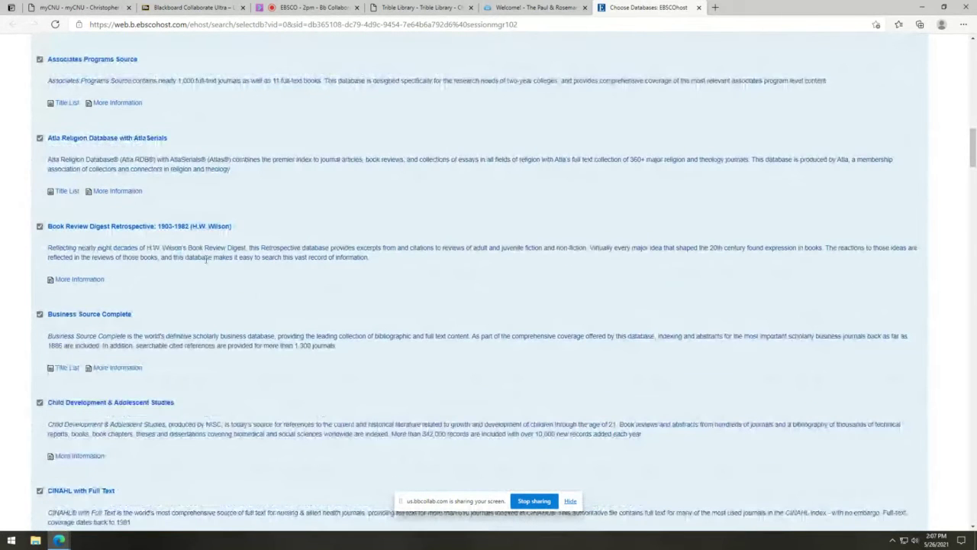
{"action": "scroll", "coordinate": [246, 314], "scroll_direction": "down", "scroll_amount": 1}
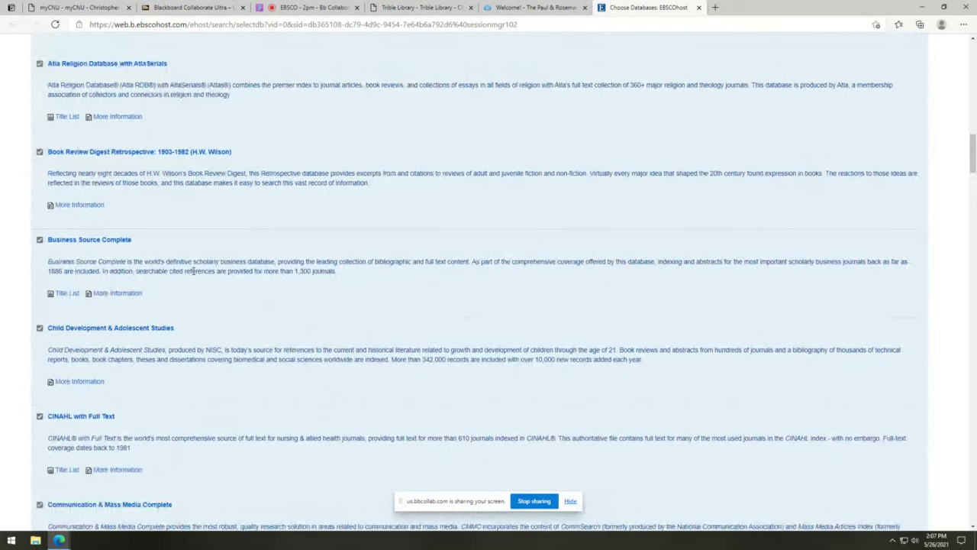
{"action": "scroll", "coordinate": [194, 271], "scroll_direction": "down", "scroll_amount": 4}
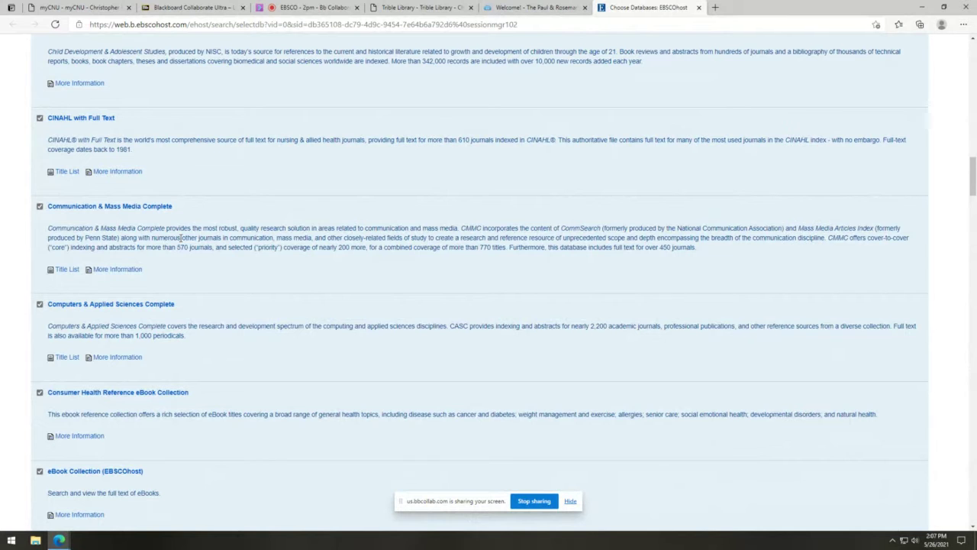
{"action": "scroll", "coordinate": [181, 237], "scroll_direction": "down", "scroll_amount": 3}
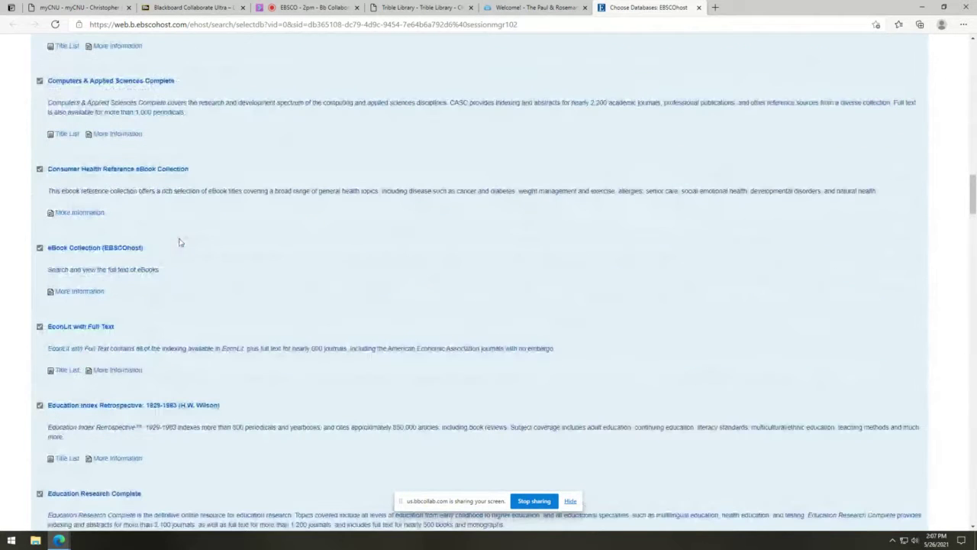
{"action": "scroll", "coordinate": [218, 275], "scroll_direction": "down", "scroll_amount": 2}
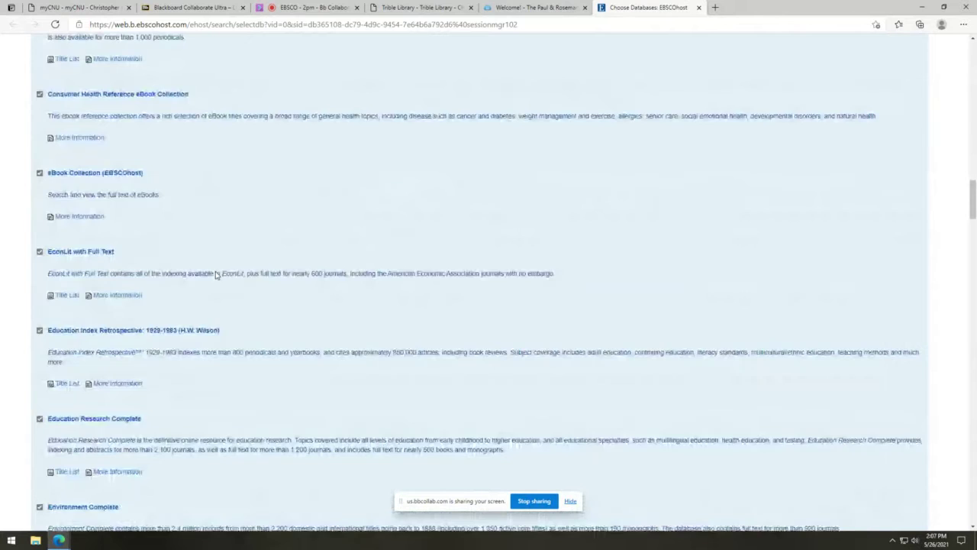
{"action": "scroll", "coordinate": [271, 308], "scroll_direction": "down", "scroll_amount": 3}
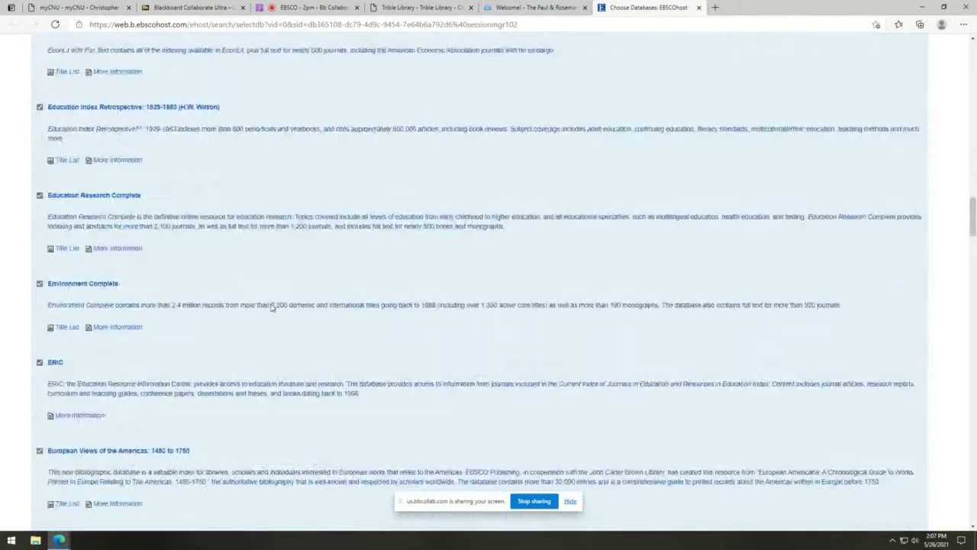
{"action": "scroll", "coordinate": [271, 307], "scroll_direction": "down", "scroll_amount": 2}
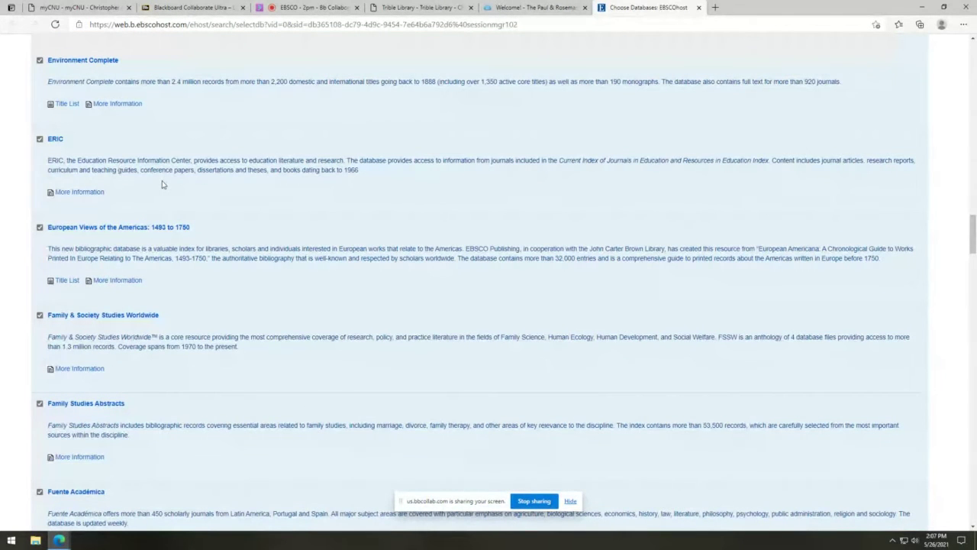
{"action": "scroll", "coordinate": [162, 184], "scroll_direction": "down", "scroll_amount": 4}
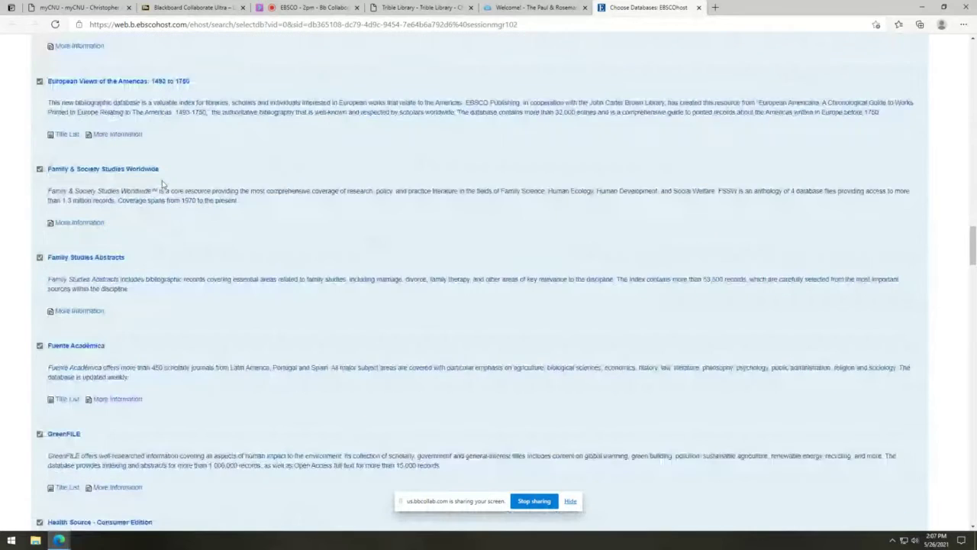
Step: Check that every database in the Choose Databases list is ticked, then continue to Basic Search
{"action": "scroll", "coordinate": [162, 184], "scroll_direction": "down", "scroll_amount": 6}
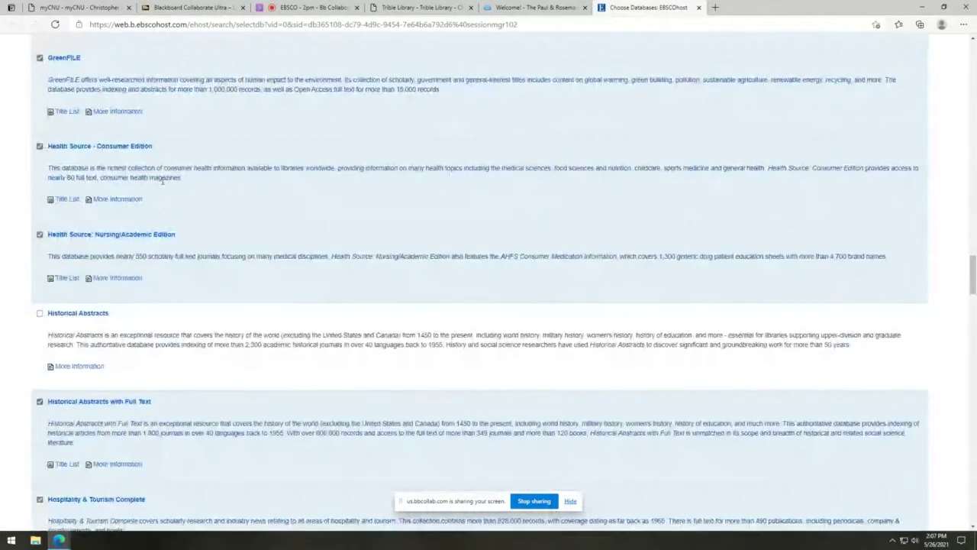
{"action": "scroll", "coordinate": [162, 184], "scroll_direction": "down", "scroll_amount": 4}
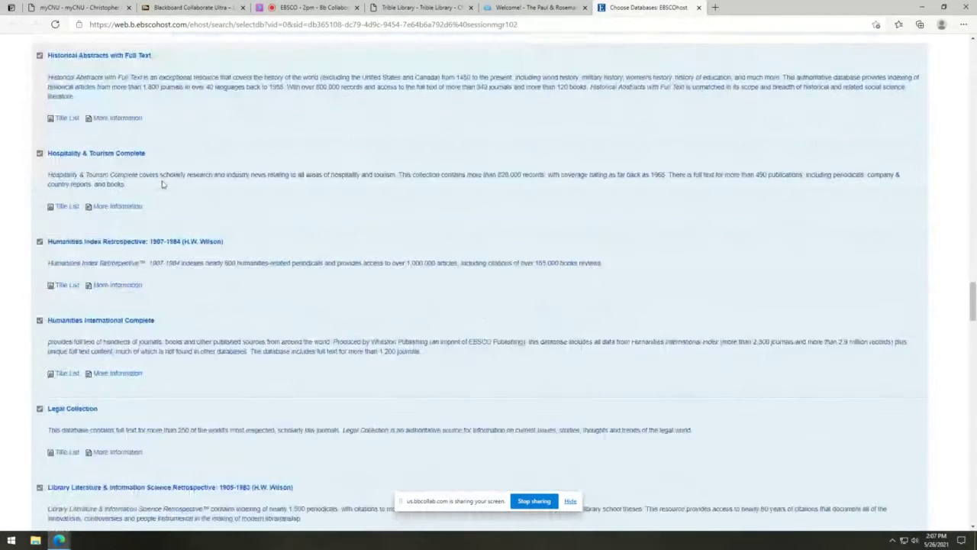
{"action": "scroll", "coordinate": [162, 184], "scroll_direction": "down", "scroll_amount": 1}
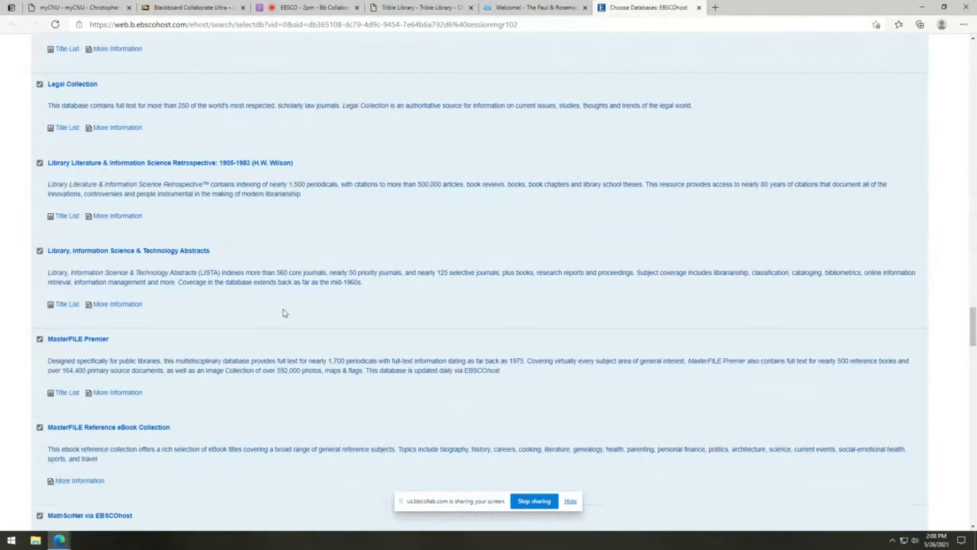
{"action": "scroll", "coordinate": [282, 314], "scroll_direction": "down", "scroll_amount": 1}
{"action": "scroll", "coordinate": [282, 313], "scroll_direction": "down", "scroll_amount": 2}
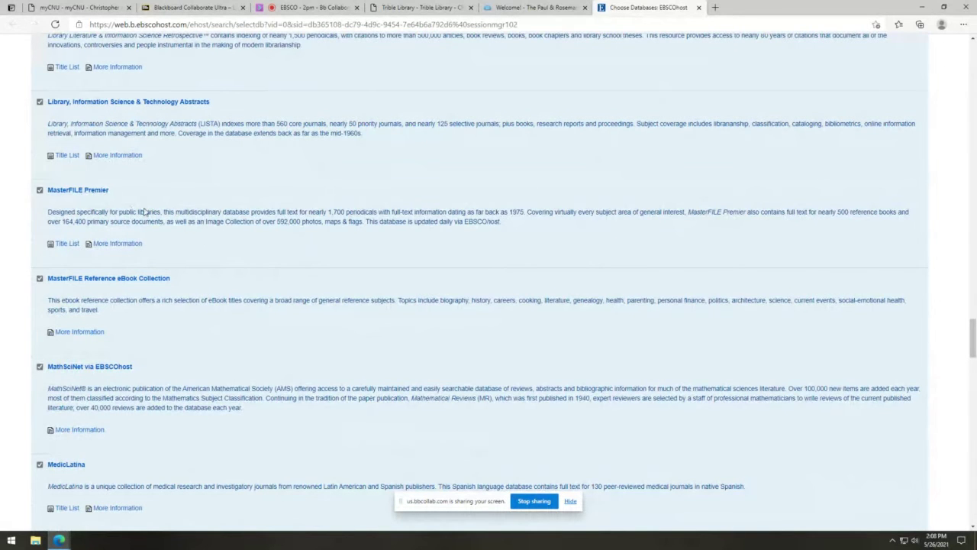
{"action": "scroll", "coordinate": [313, 282], "scroll_direction": "down", "scroll_amount": 1}
{"action": "scroll", "coordinate": [313, 282], "scroll_direction": "down", "scroll_amount": 2}
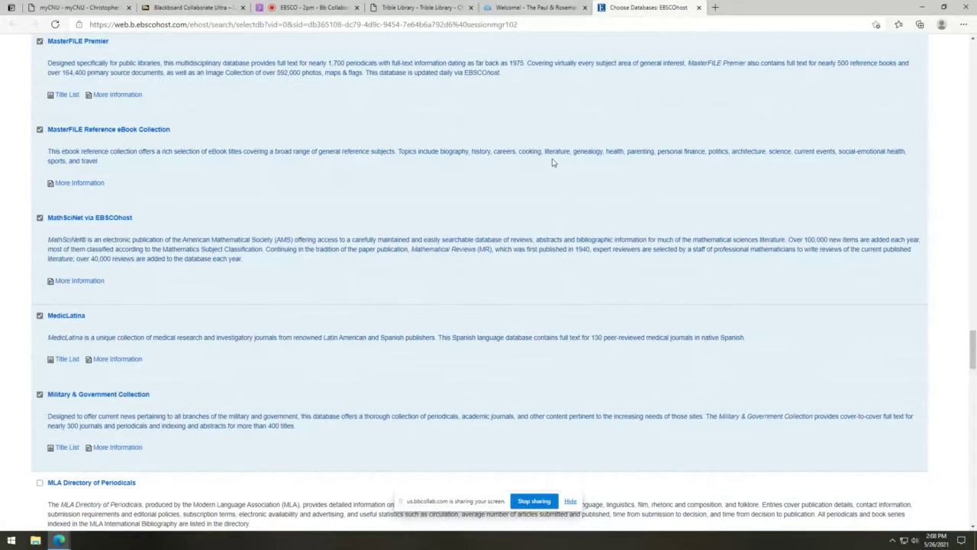
{"action": "scroll", "coordinate": [391, 249], "scroll_direction": "down", "scroll_amount": 5}
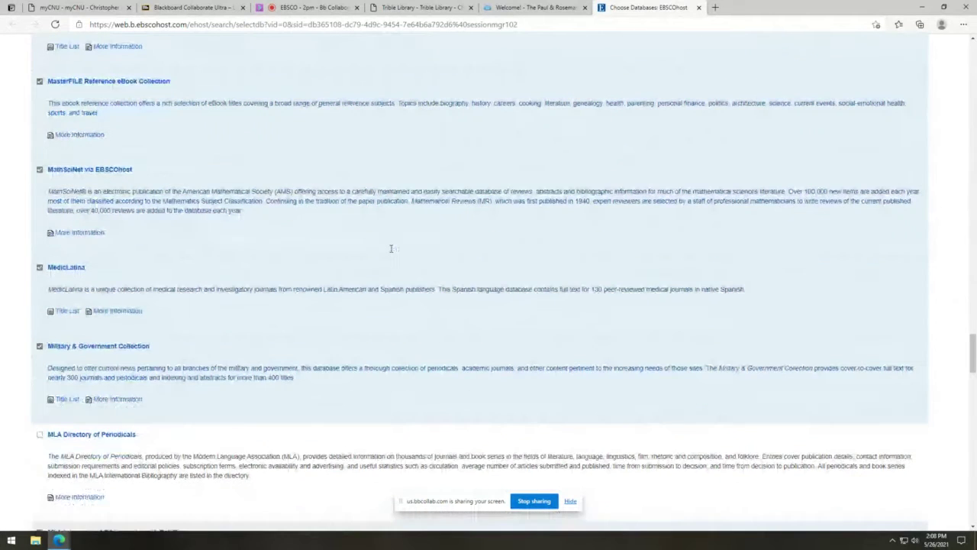
{"action": "scroll", "coordinate": [391, 249], "scroll_direction": "down", "scroll_amount": 1}
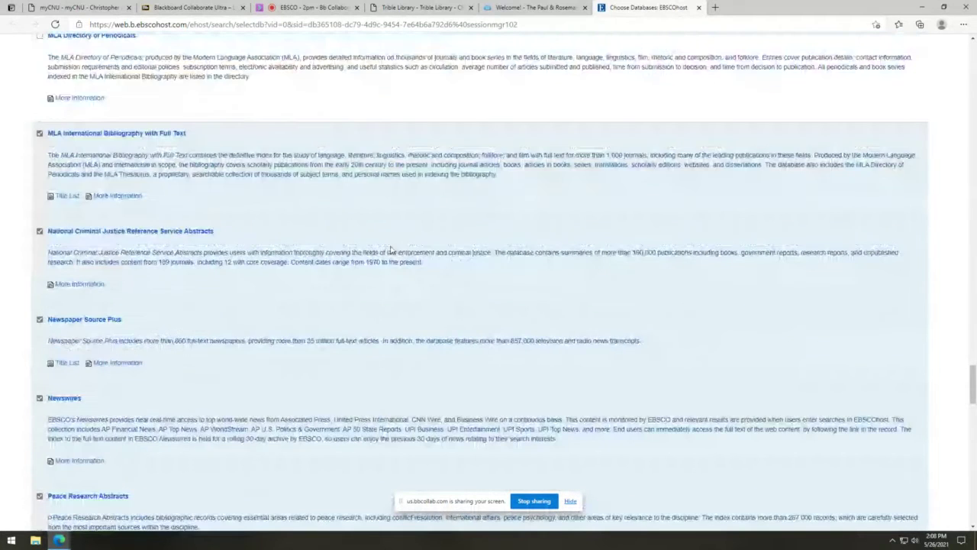
{"action": "scroll", "coordinate": [391, 249], "scroll_direction": "up", "scroll_amount": 1}
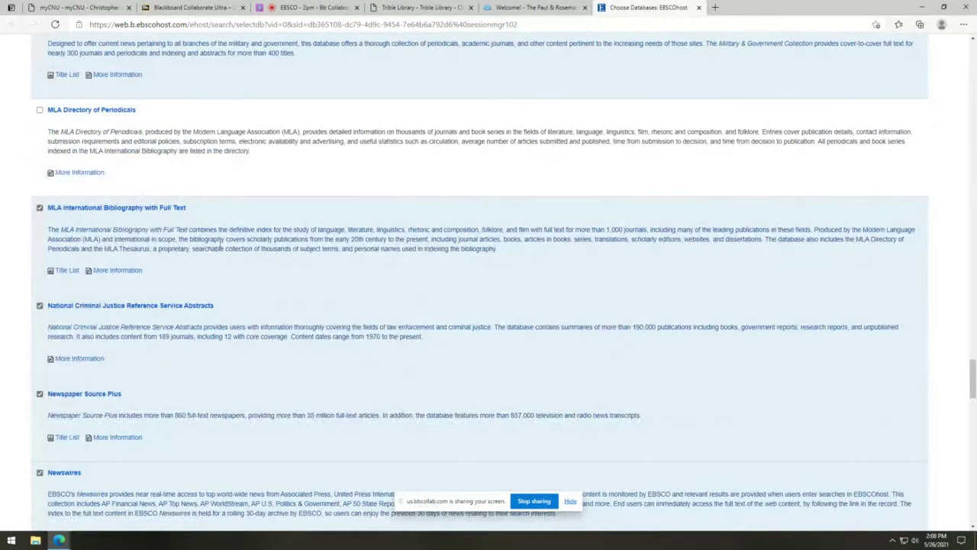
{"action": "scroll", "coordinate": [239, 263], "scroll_direction": "down", "scroll_amount": 1}
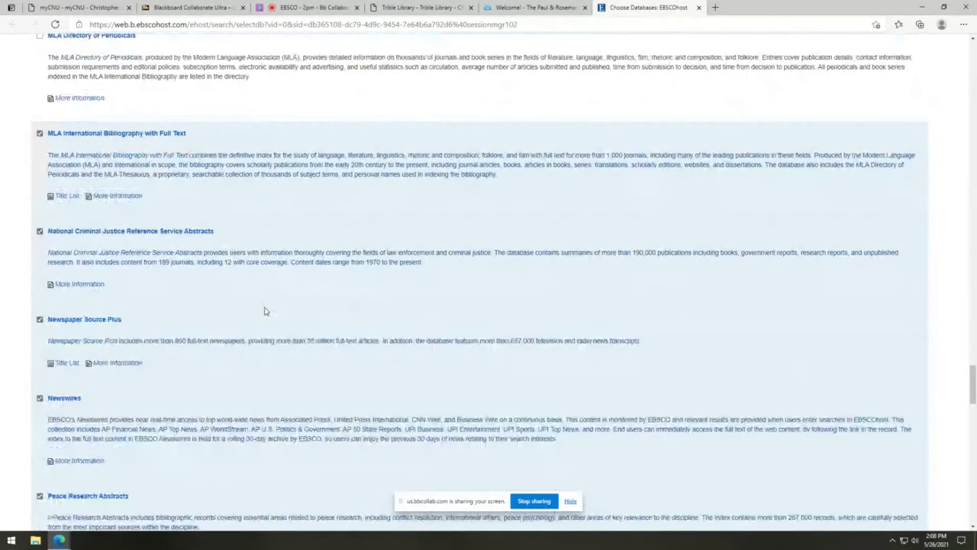
{"action": "scroll", "coordinate": [265, 310], "scroll_direction": "down", "scroll_amount": 1}
{"action": "scroll", "coordinate": [265, 311], "scroll_direction": "down", "scroll_amount": 2}
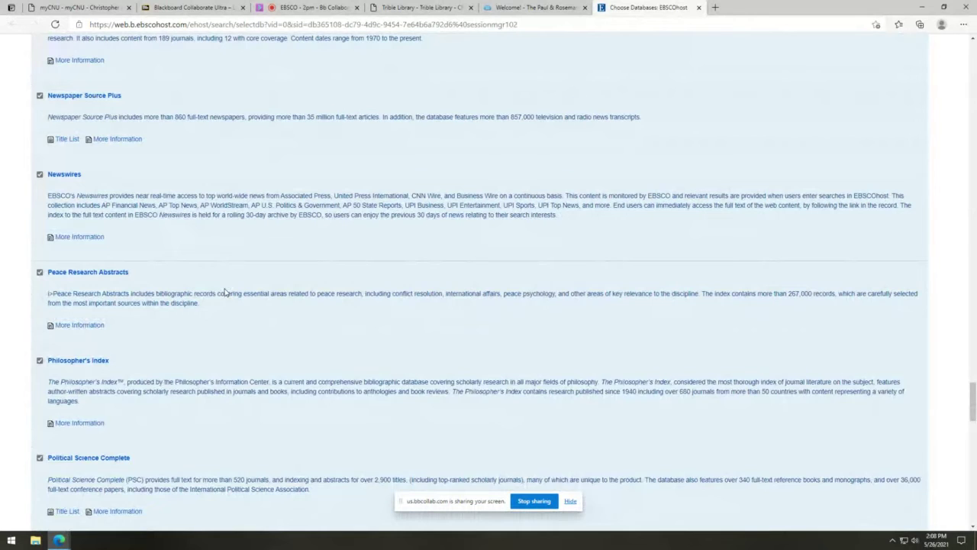
{"action": "scroll", "coordinate": [225, 293], "scroll_direction": "down", "scroll_amount": 2}
{"action": "scroll", "coordinate": [225, 292], "scroll_direction": "down", "scroll_amount": 3}
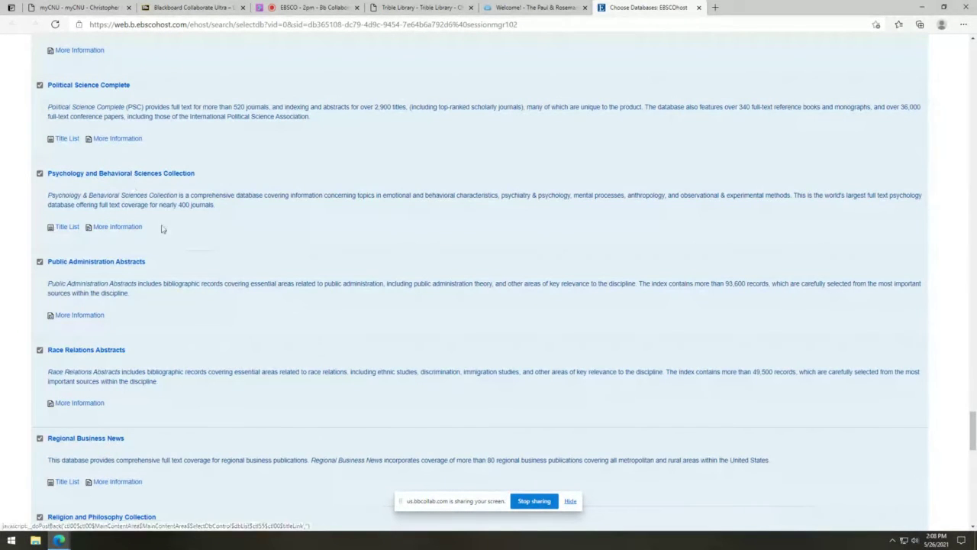
{"action": "scroll", "coordinate": [161, 228], "scroll_direction": "down", "scroll_amount": 5}
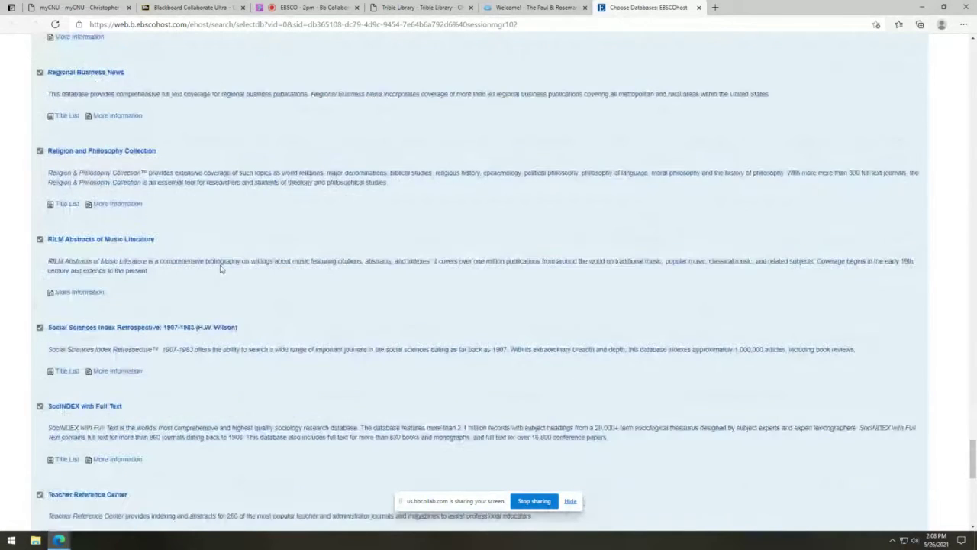
{"action": "scroll", "coordinate": [220, 268], "scroll_direction": "down", "scroll_amount": 1}
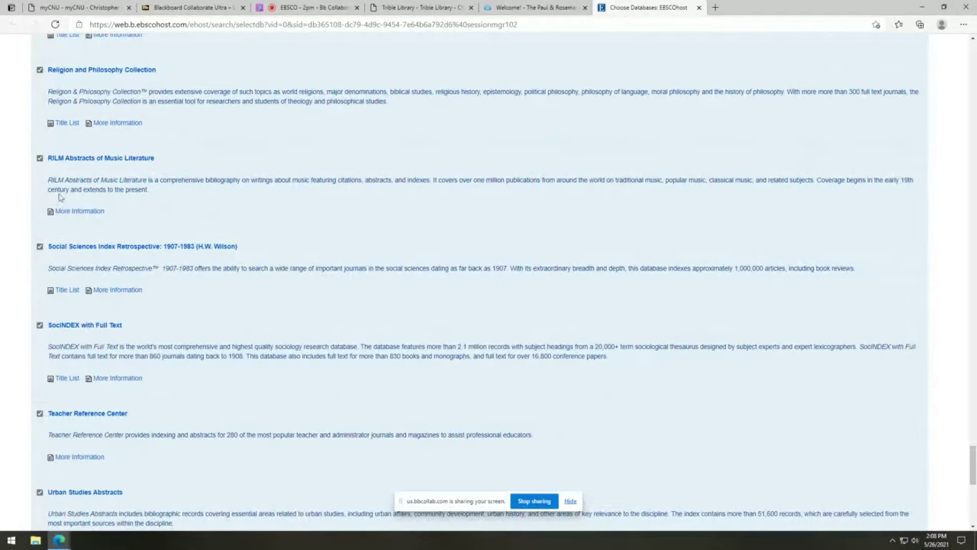
{"action": "scroll", "coordinate": [155, 239], "scroll_direction": "down", "scroll_amount": 3}
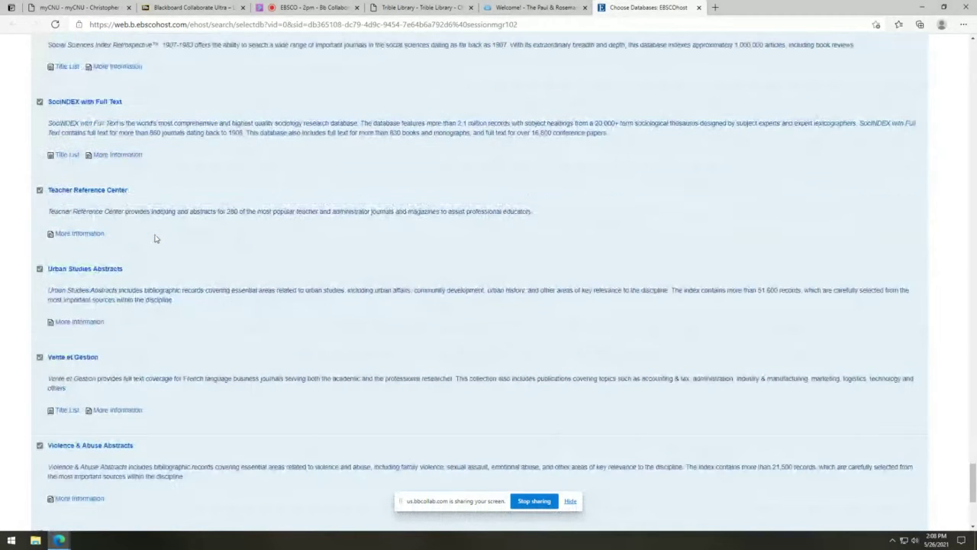
{"action": "scroll", "coordinate": [185, 227], "scroll_direction": "down", "scroll_amount": 2}
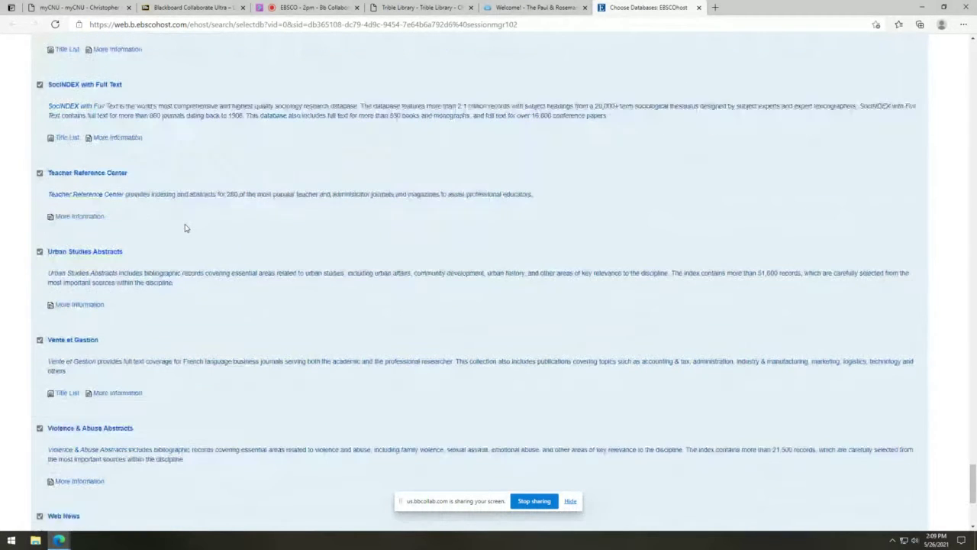
{"action": "scroll", "coordinate": [184, 227], "scroll_direction": "down", "scroll_amount": 1}
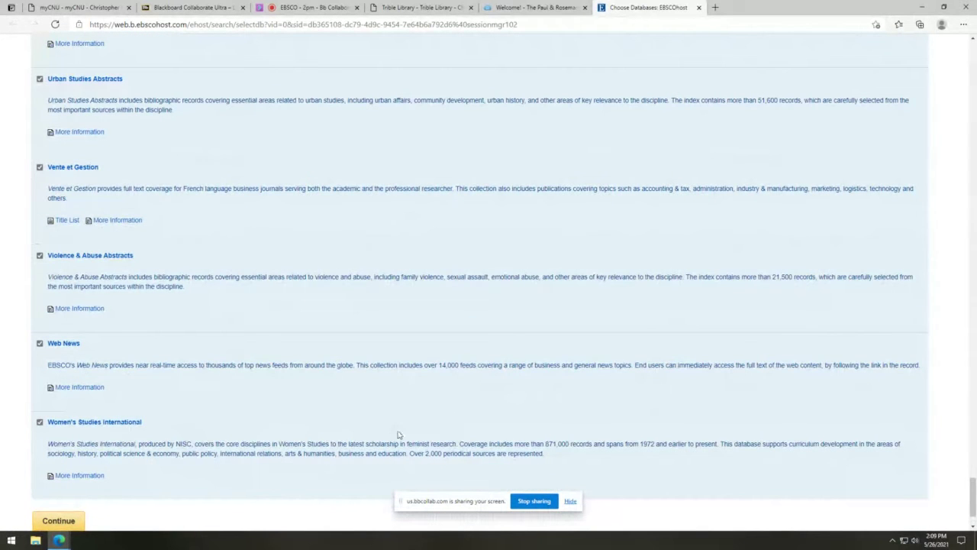
{"action": "scroll", "coordinate": [401, 441], "scroll_direction": "up", "scroll_amount": 4}
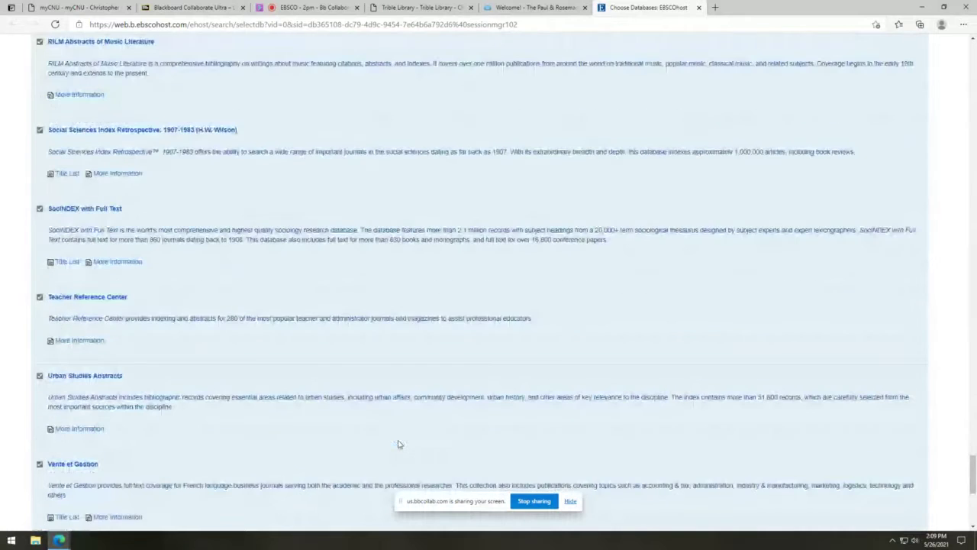
{"action": "scroll", "coordinate": [135, 468], "scroll_direction": "down", "scroll_amount": 5}
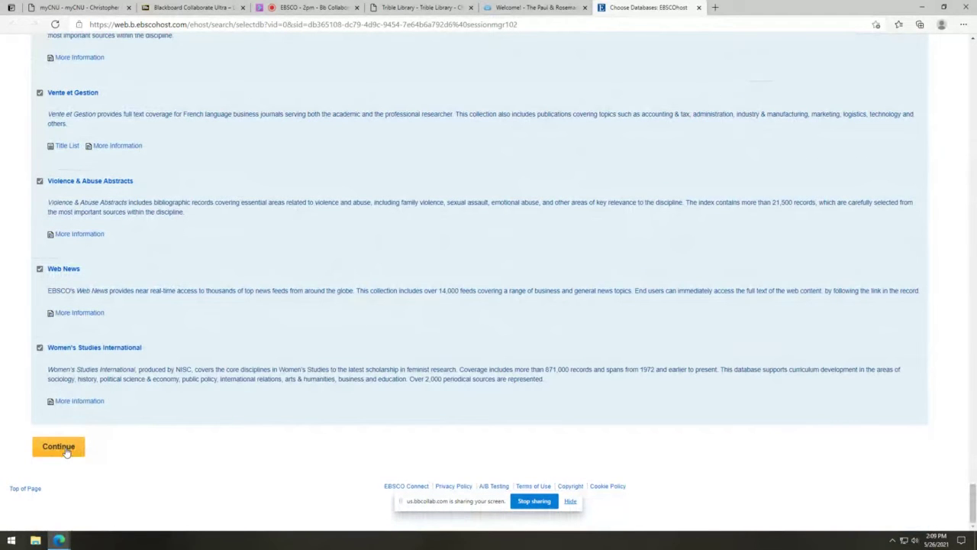
{"action": "left_click", "coordinate": [64, 454]}
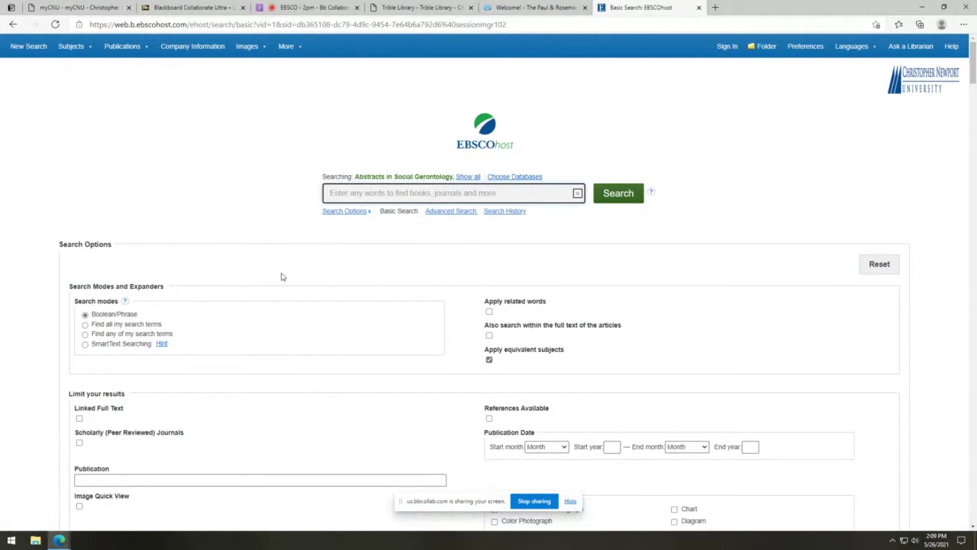
Step: Limit APA PsycInfo to Human, Peer Reviewed Journal and Young Adulthood (18-29 yrs)
{"action": "scroll", "coordinate": [353, 195], "scroll_direction": "down", "scroll_amount": 5}
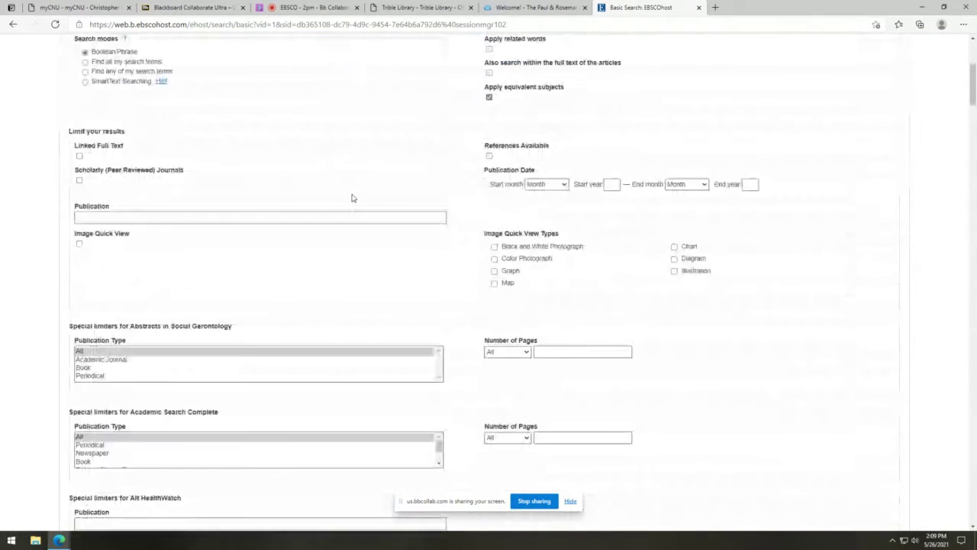
{"action": "scroll", "coordinate": [352, 198], "scroll_direction": "down", "scroll_amount": 5}
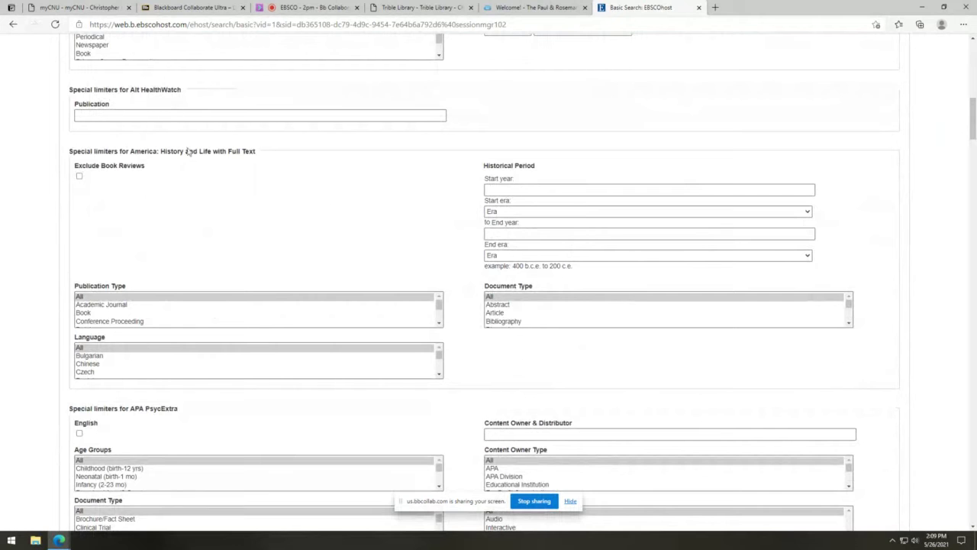
{"action": "scroll", "coordinate": [214, 322], "scroll_direction": "down", "scroll_amount": 2}
{"action": "scroll", "coordinate": [217, 392], "scroll_direction": "down", "scroll_amount": 2}
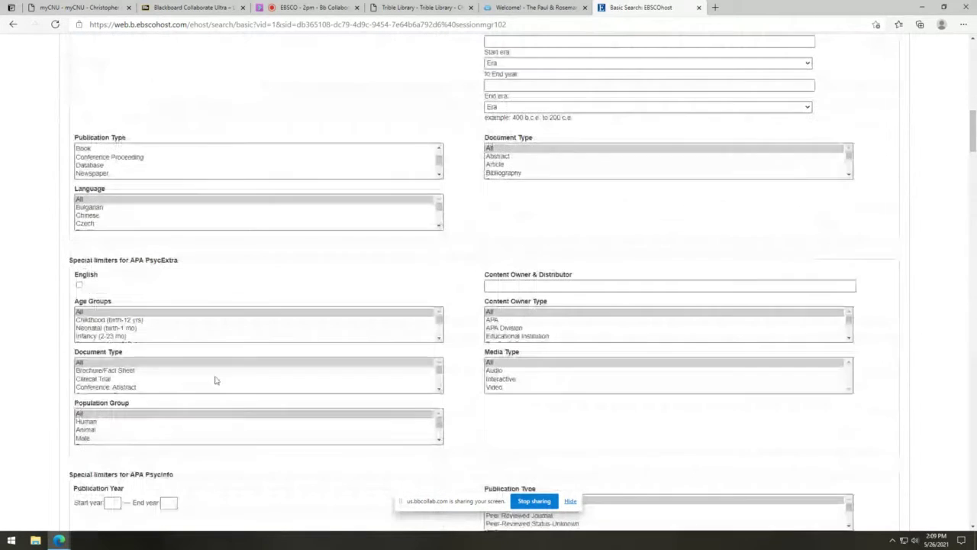
{"action": "scroll", "coordinate": [200, 428], "scroll_direction": "down", "scroll_amount": 1}
{"action": "scroll", "coordinate": [139, 473], "scroll_direction": "down", "scroll_amount": 2}
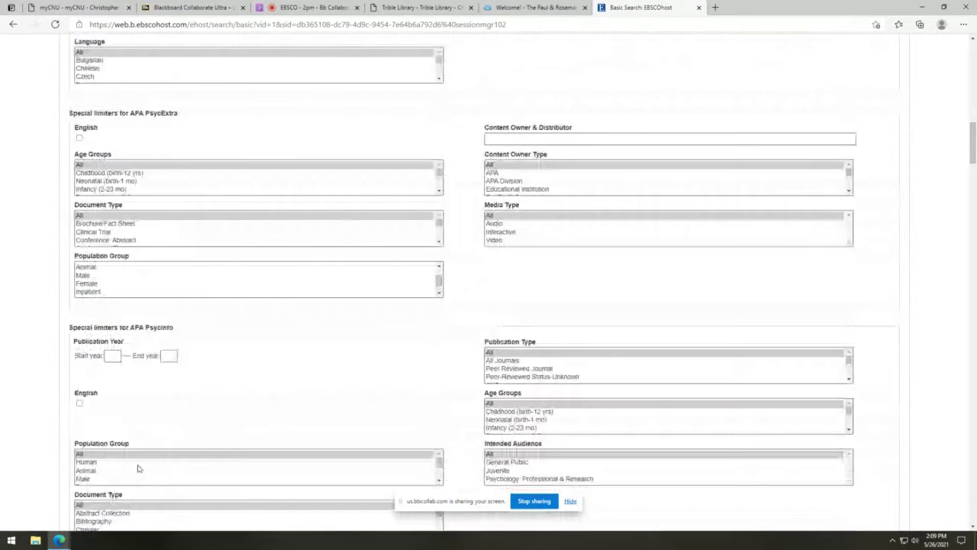
{"action": "scroll", "coordinate": [257, 430], "scroll_direction": "down", "scroll_amount": 3}
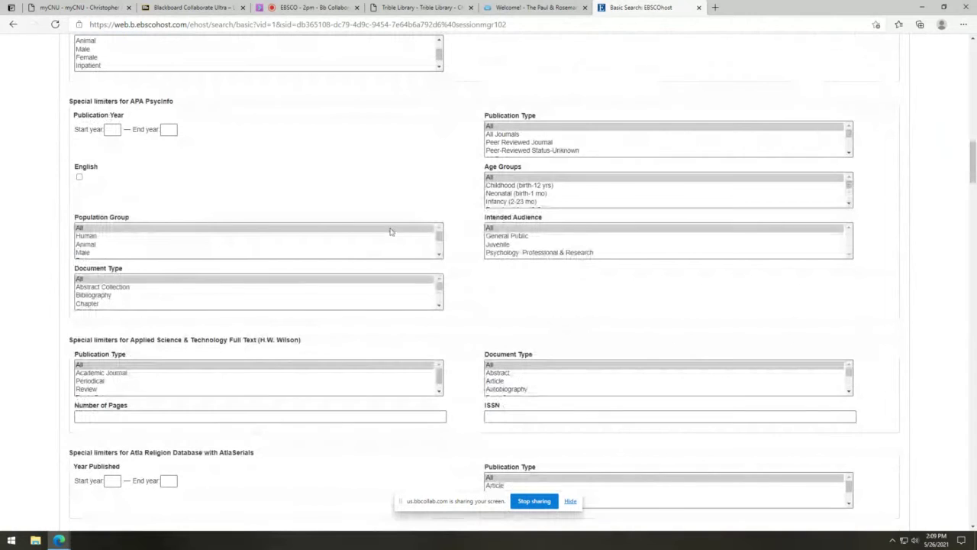
{"action": "left_click", "coordinate": [101, 237]}
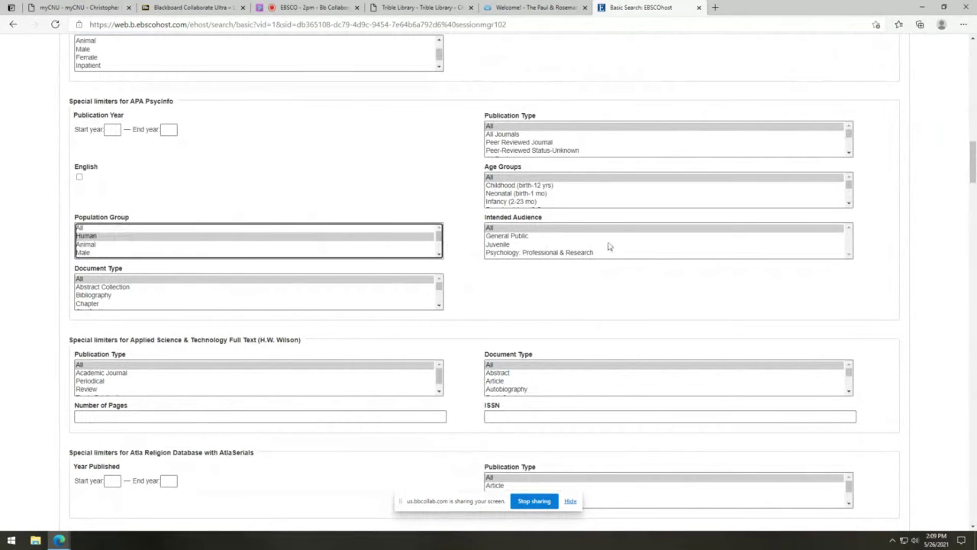
{"action": "scroll", "coordinate": [533, 145], "scroll_direction": "down", "scroll_amount": 1}
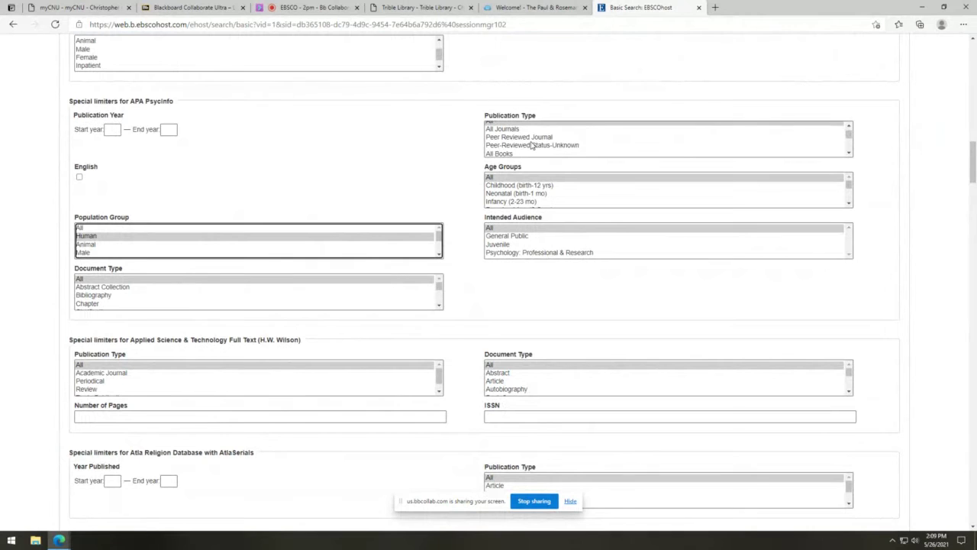
{"action": "left_click", "coordinate": [533, 137]}
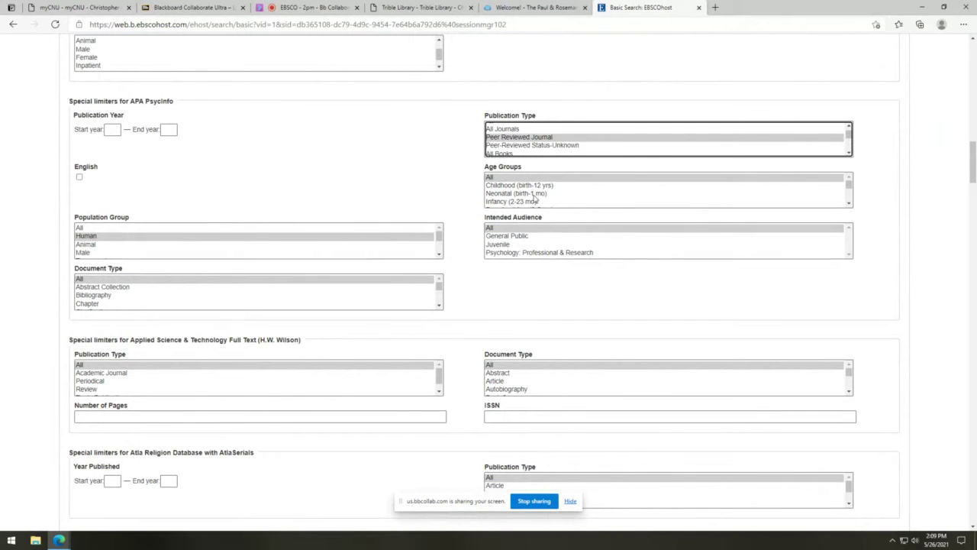
{"action": "scroll", "coordinate": [536, 197], "scroll_direction": "down", "scroll_amount": 1}
{"action": "scroll", "coordinate": [536, 197], "scroll_direction": "down", "scroll_amount": 4}
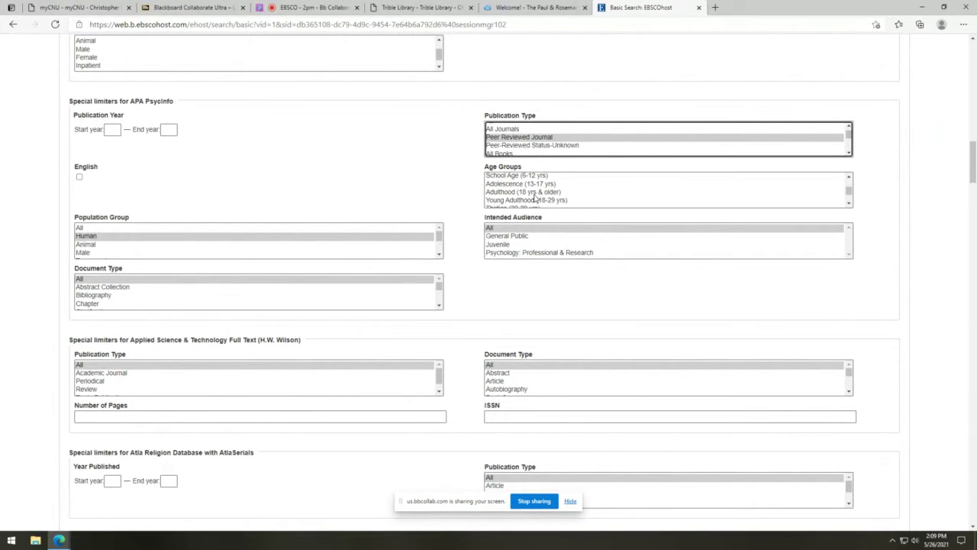
{"action": "left_click", "coordinate": [534, 200]}
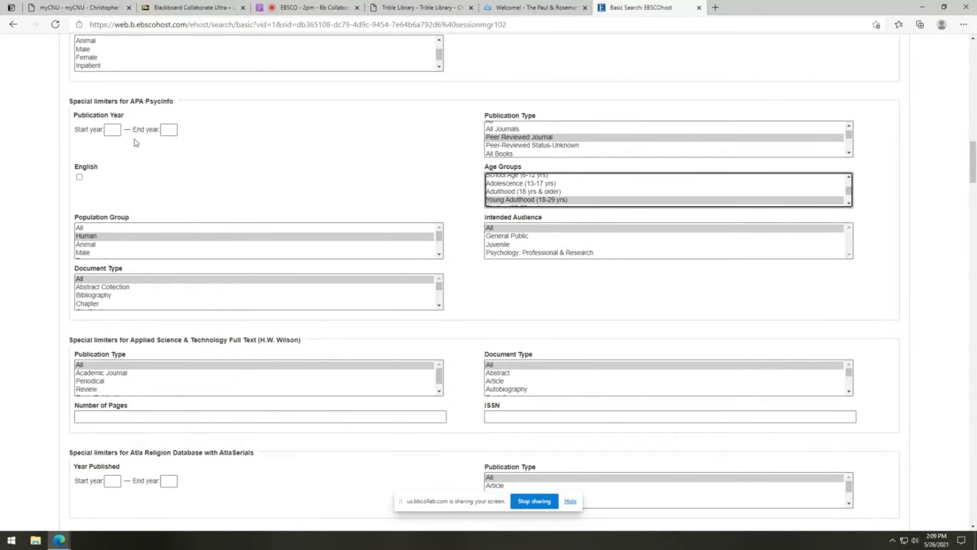
{"action": "scroll", "coordinate": [291, 264], "scroll_direction": "down", "scroll_amount": 1}
{"action": "scroll", "coordinate": [291, 265], "scroll_direction": "down", "scroll_amount": 7}
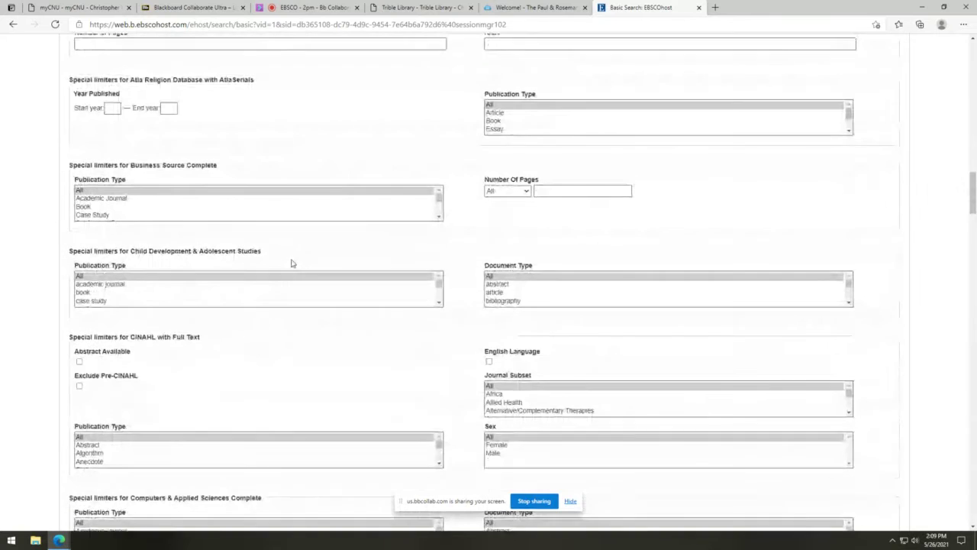
{"action": "scroll", "coordinate": [290, 262], "scroll_direction": "up", "scroll_amount": 11}
{"action": "scroll", "coordinate": [290, 261], "scroll_direction": "up", "scroll_amount": 10}
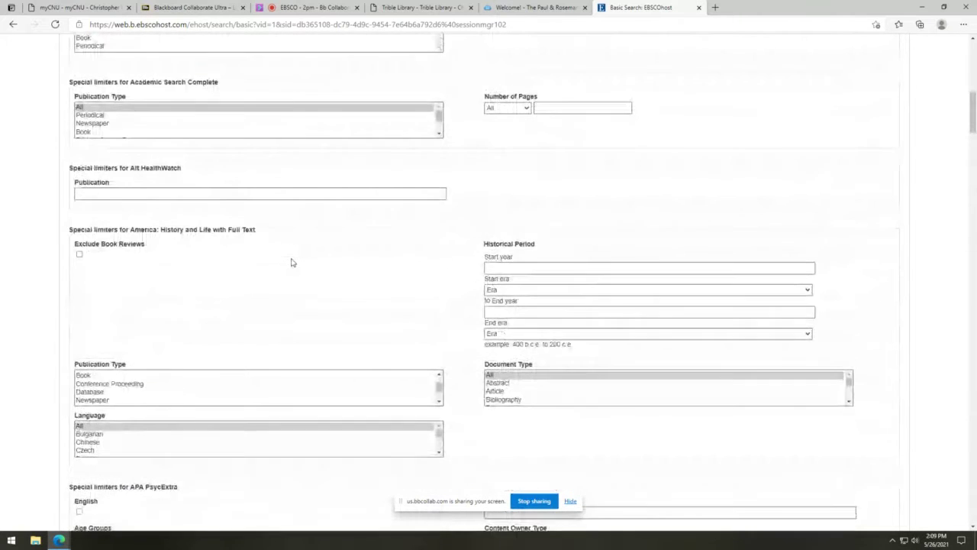
Step: Enter 'antifragility' in the search box and run the search, returning 121 results
{"action": "left_click_drag", "start_coordinate": [973, 89], "coordinate": [973, 51]}
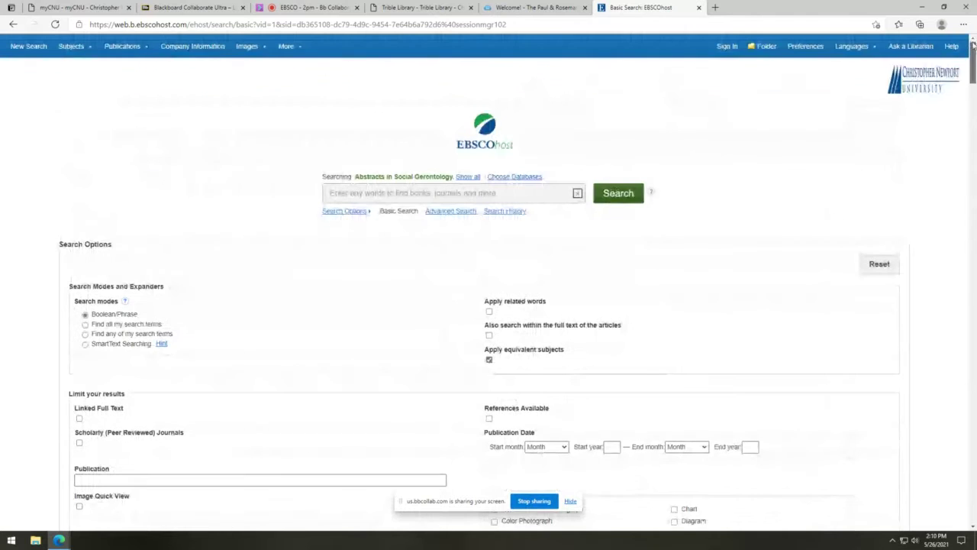
{"action": "left_click", "coordinate": [454, 193]}
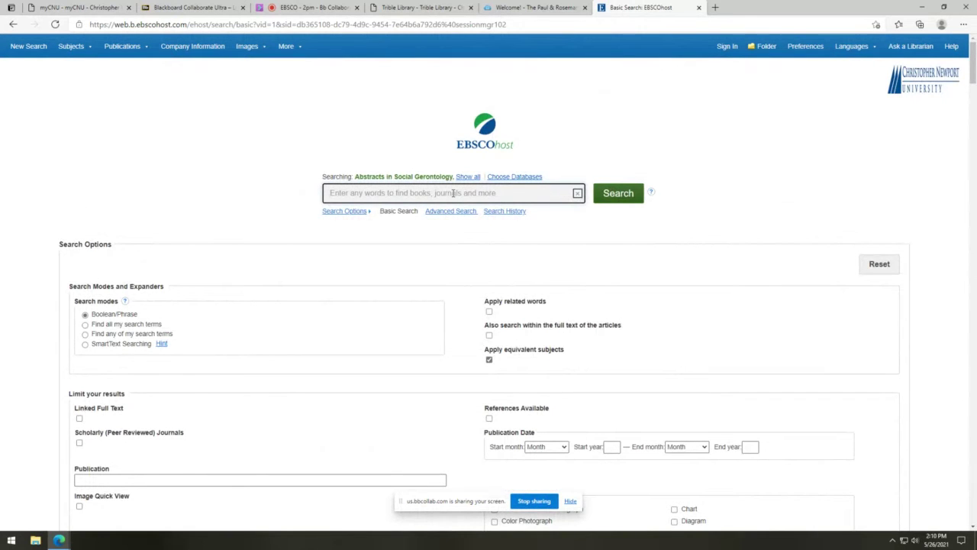
{"action": "type", "text": "fr"}
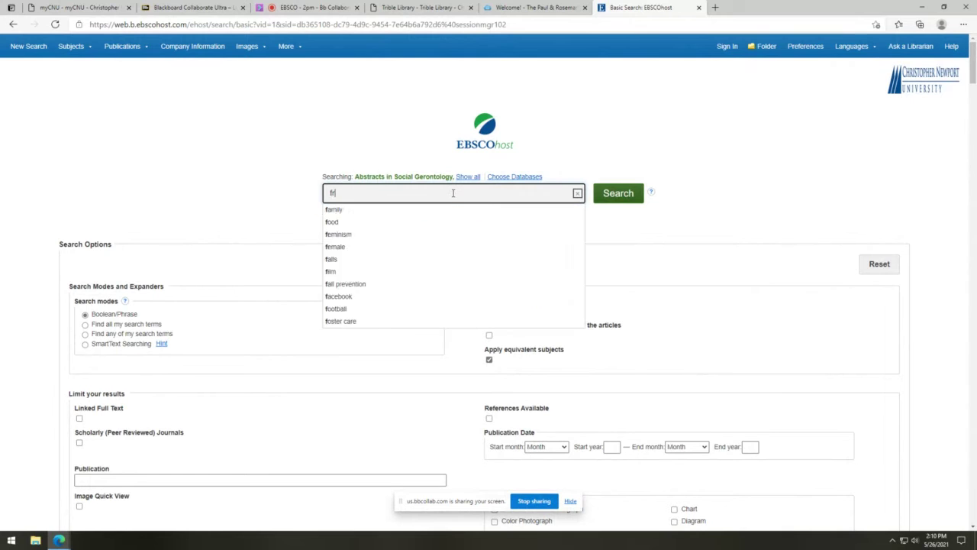
{"action": "type", "text": "agility"}
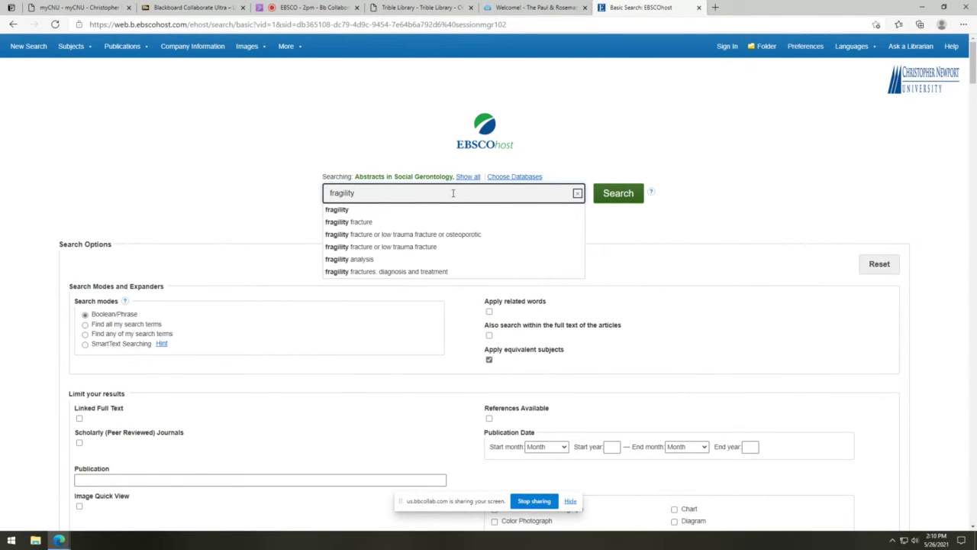
{"action": "left_click", "coordinate": [329, 193]}
{"action": "type", "text": "anti"}
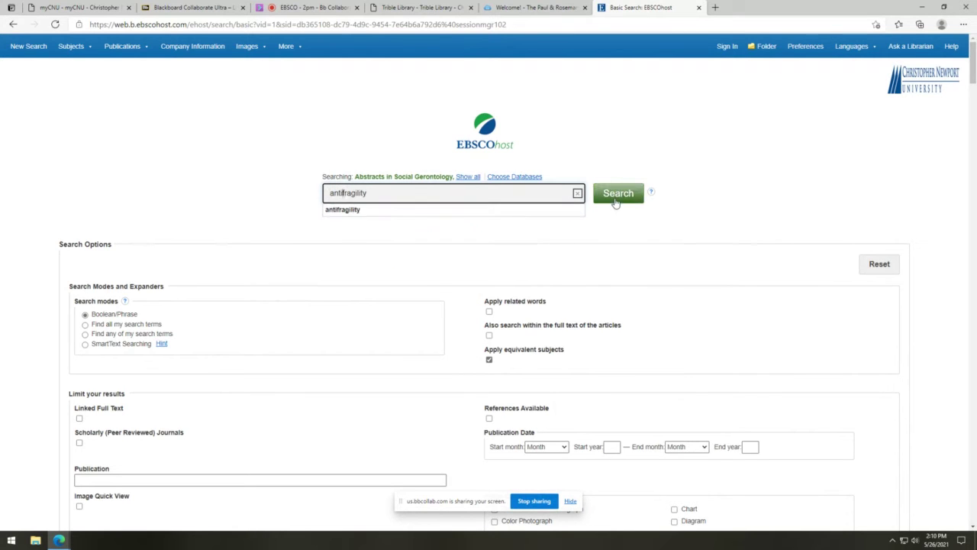
{"action": "left_click", "coordinate": [619, 194]}
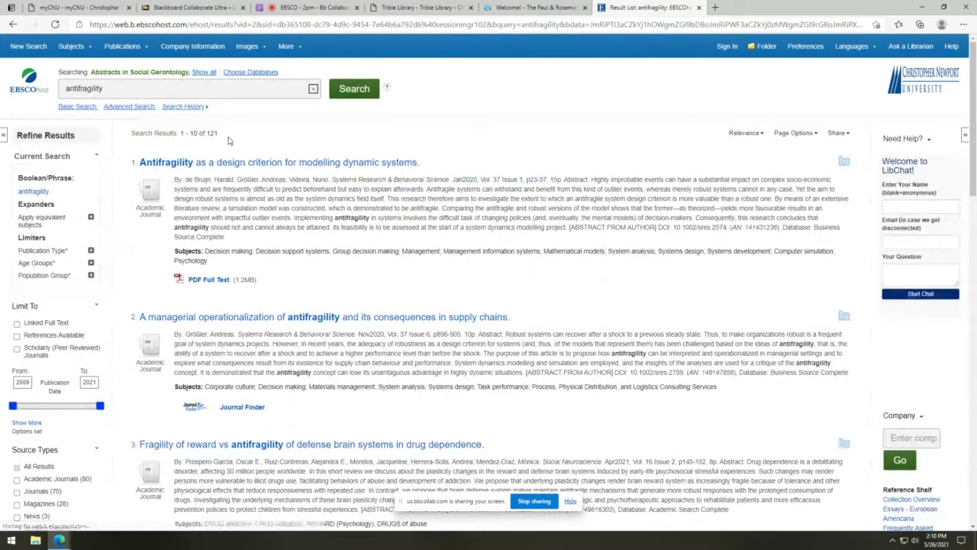
Step: Remove the Publication Type, Population Group and Age Groups limiters from the antifragility search
{"action": "scroll", "coordinate": [99, 263], "scroll_direction": "down", "scroll_amount": 1}
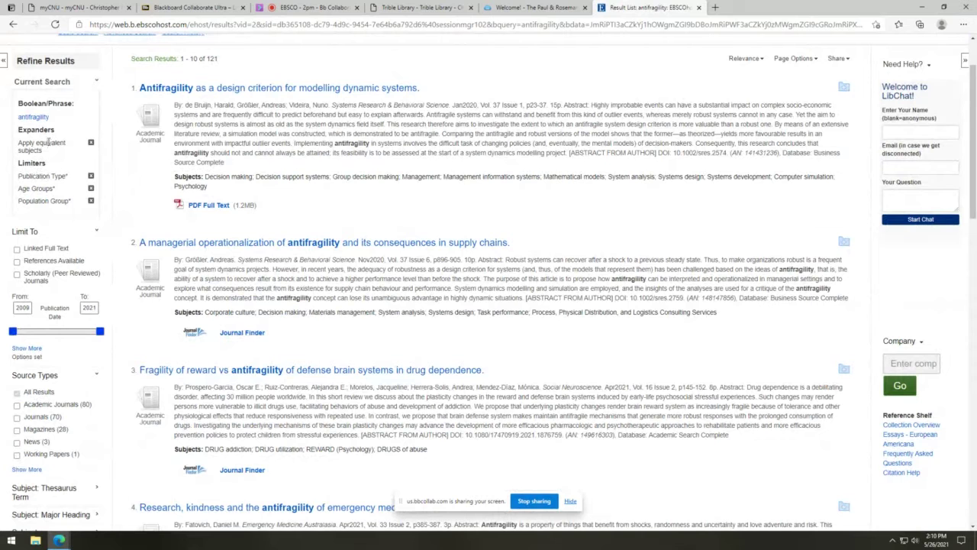
{"action": "left_click", "coordinate": [91, 188]}
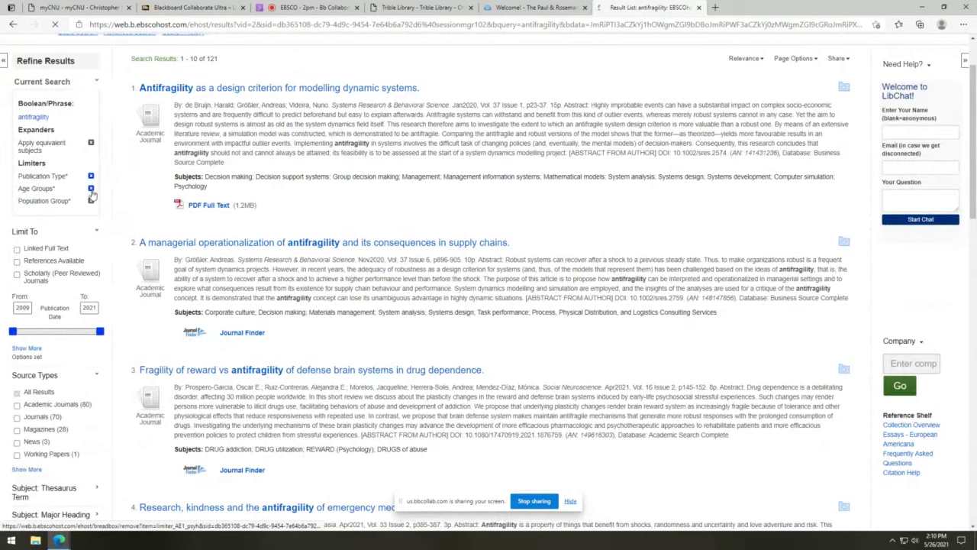
{"action": "left_click", "coordinate": [92, 200]}
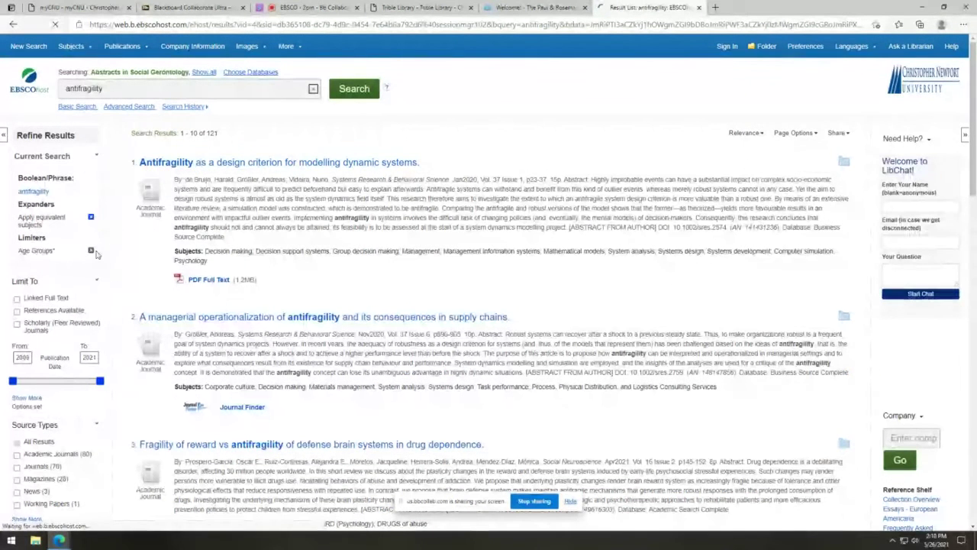
{"action": "left_click", "coordinate": [91, 251]}
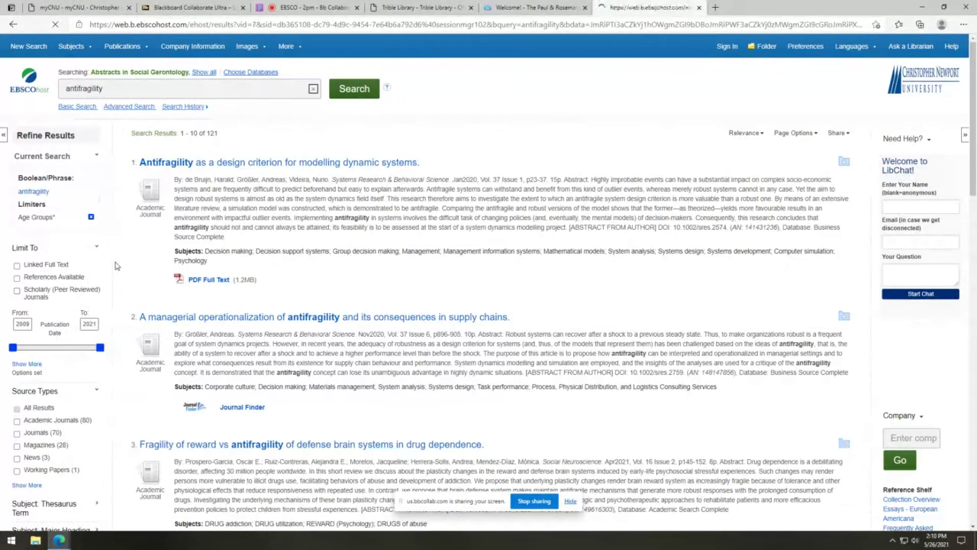
{"action": "scroll", "coordinate": [106, 269], "scroll_direction": "down", "scroll_amount": 1}
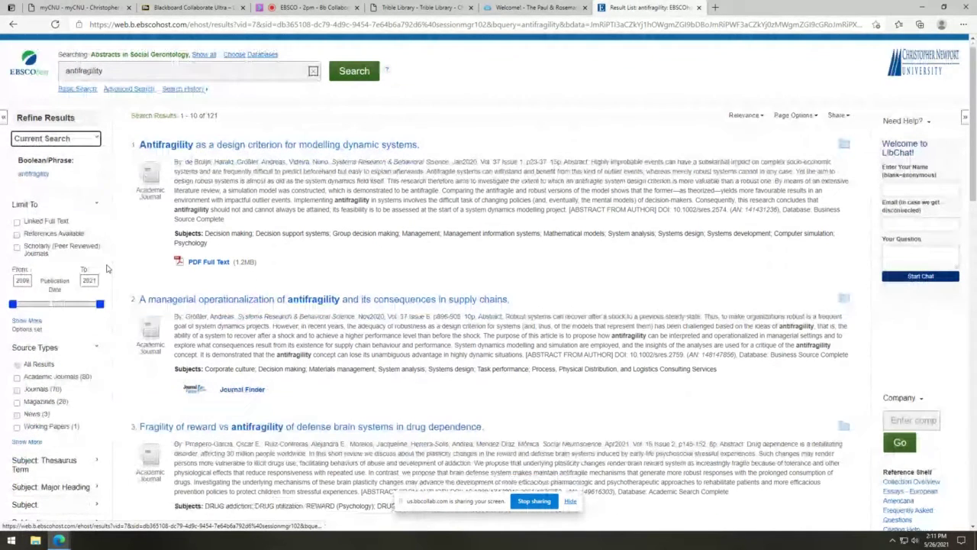
{"action": "scroll", "coordinate": [106, 269], "scroll_direction": "down", "scroll_amount": 3}
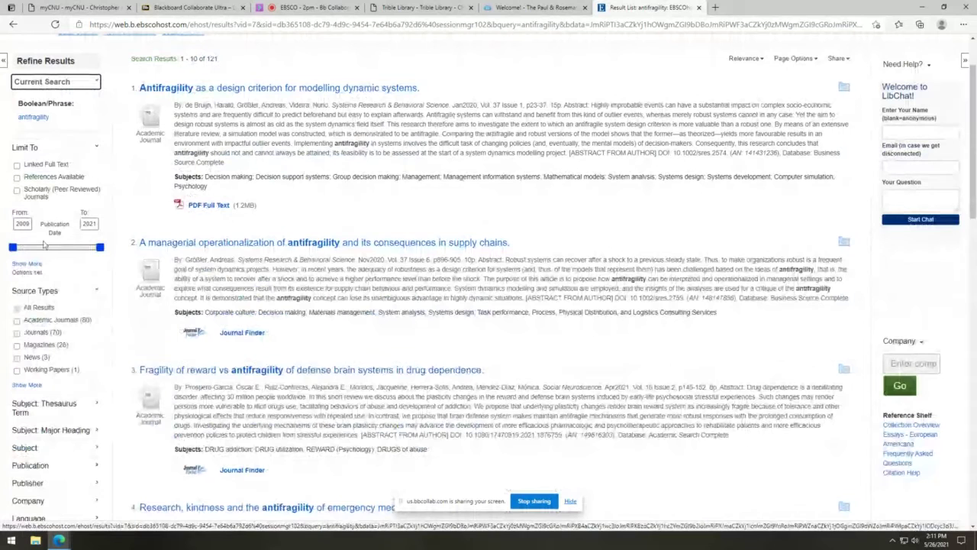
{"action": "left_click", "coordinate": [23, 224]}
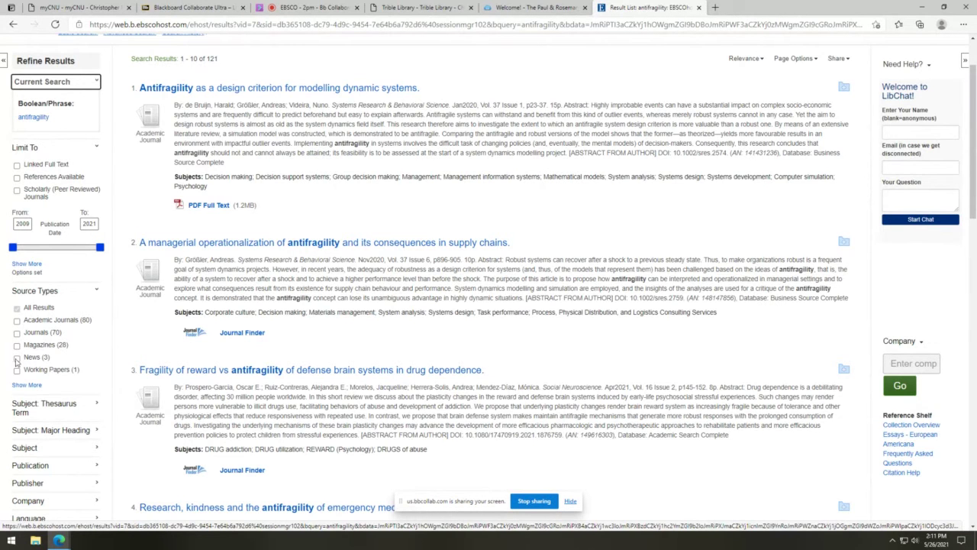
Step: Expand the Subject facet and show all subject terms with their hit counts
{"action": "scroll", "coordinate": [27, 359], "scroll_direction": "down", "scroll_amount": 2}
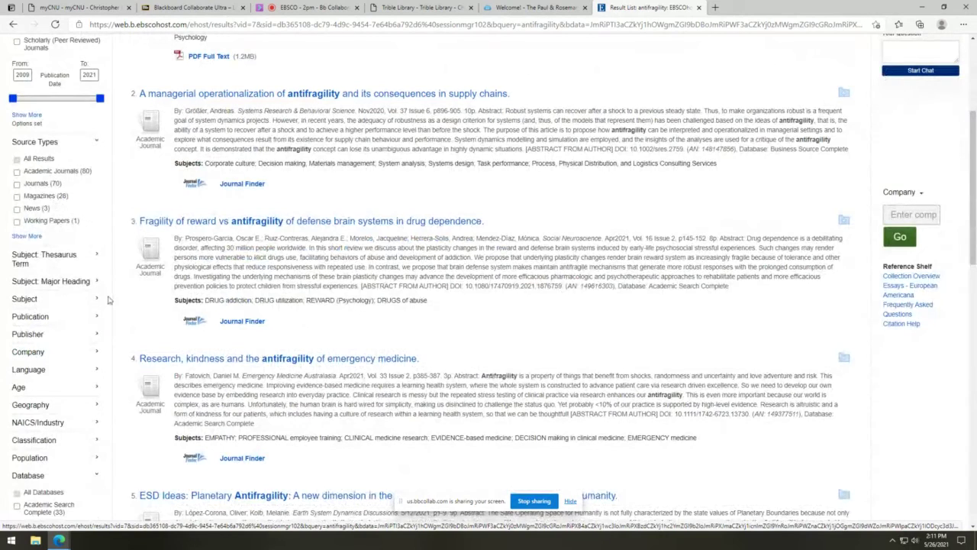
{"action": "scroll", "coordinate": [65, 160], "scroll_direction": "down", "scroll_amount": 2}
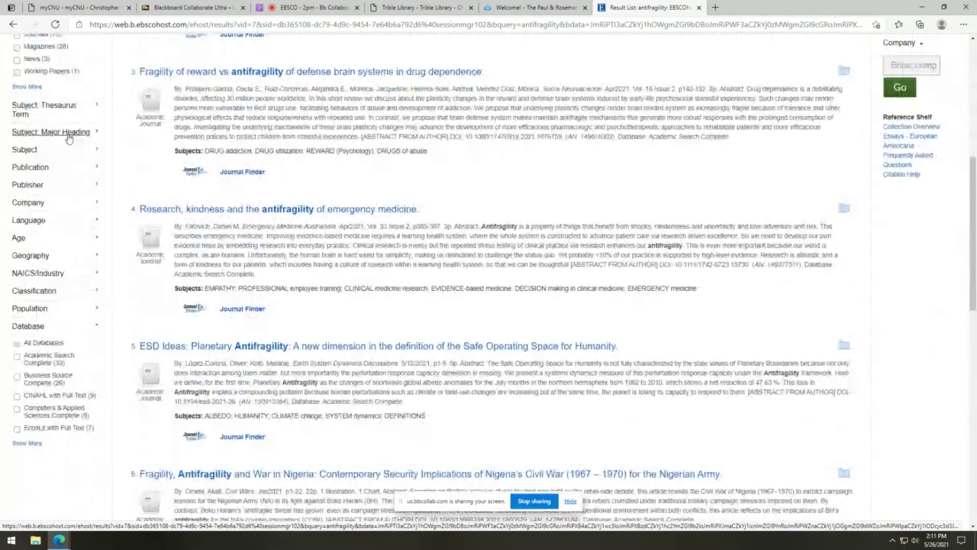
{"action": "left_click", "coordinate": [58, 151]}
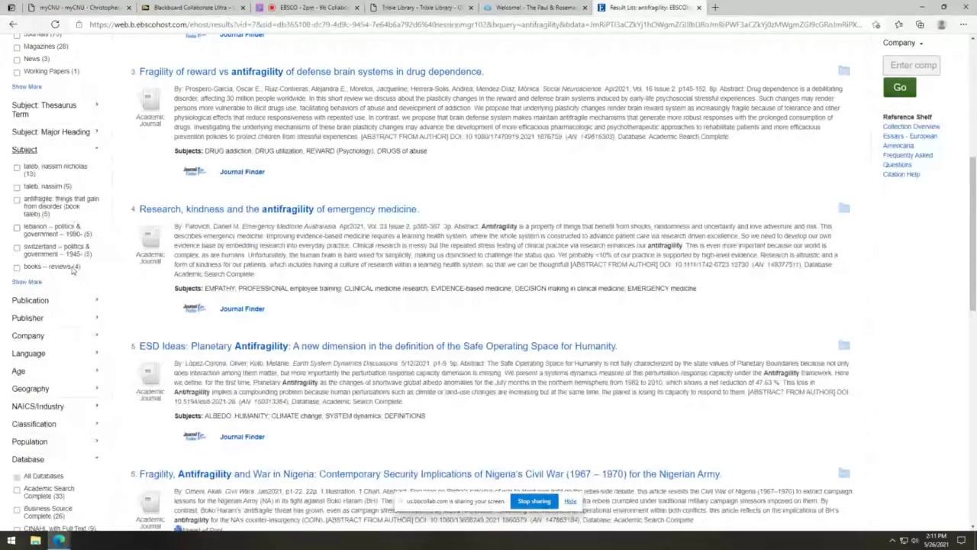
{"action": "left_click", "coordinate": [27, 282]}
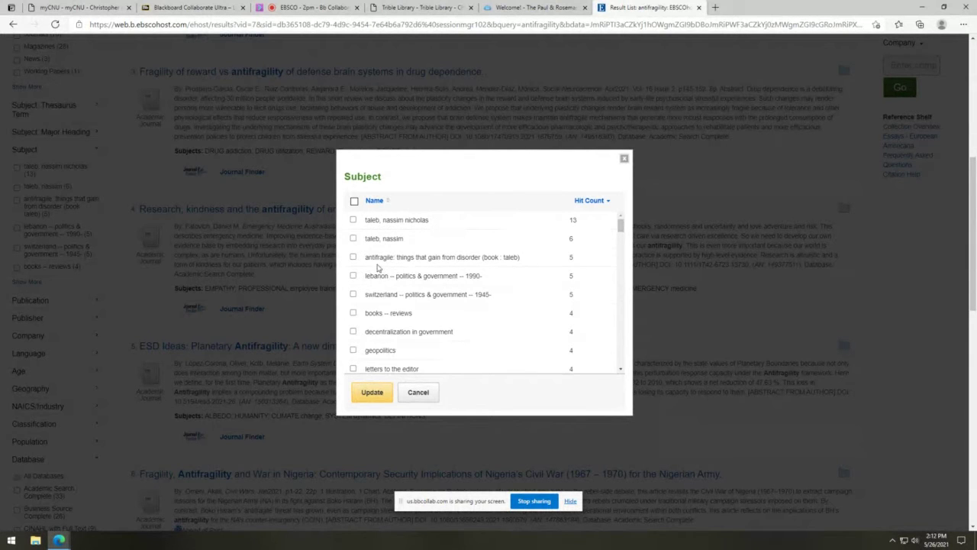
Step: Scroll through the full Subject list, then cancel it without applying any subject filter
{"action": "scroll", "coordinate": [511, 271], "scroll_direction": "down", "scroll_amount": 2}
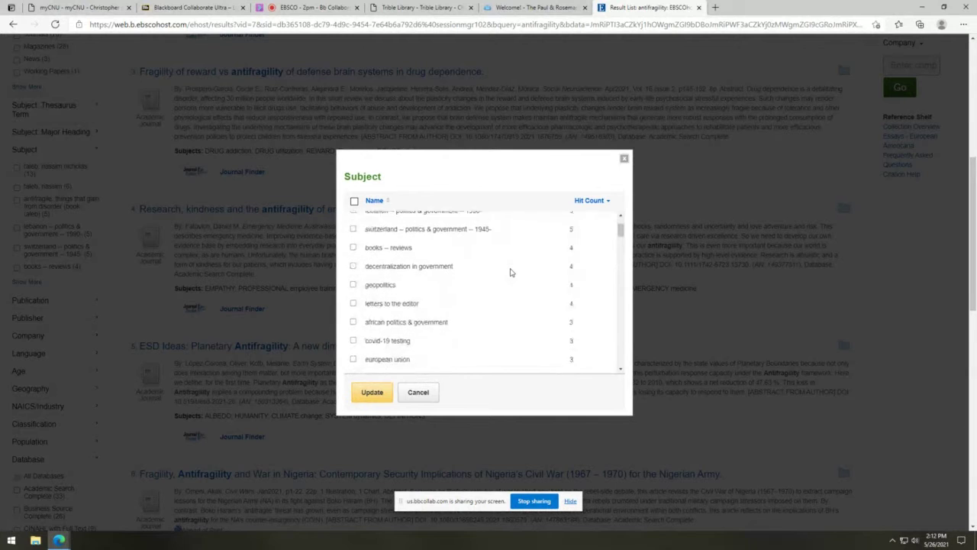
{"action": "scroll", "coordinate": [504, 271], "scroll_direction": "down", "scroll_amount": 1}
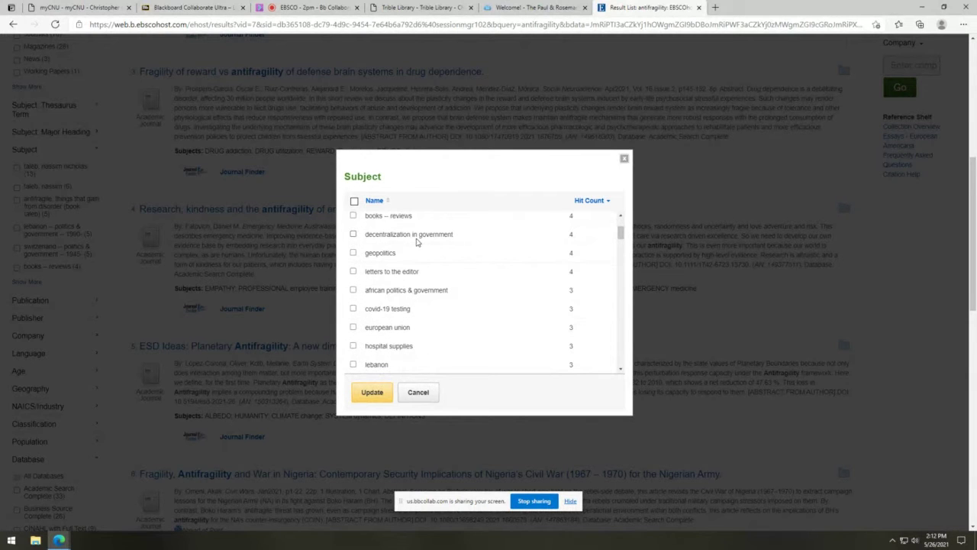
{"action": "scroll", "coordinate": [491, 323], "scroll_direction": "down", "scroll_amount": 2}
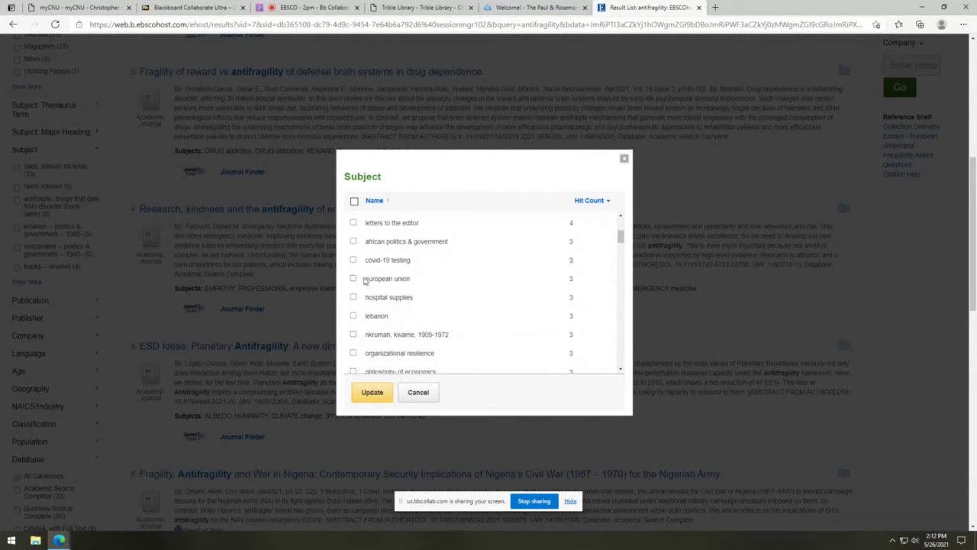
{"action": "scroll", "coordinate": [504, 317], "scroll_direction": "down", "scroll_amount": 2}
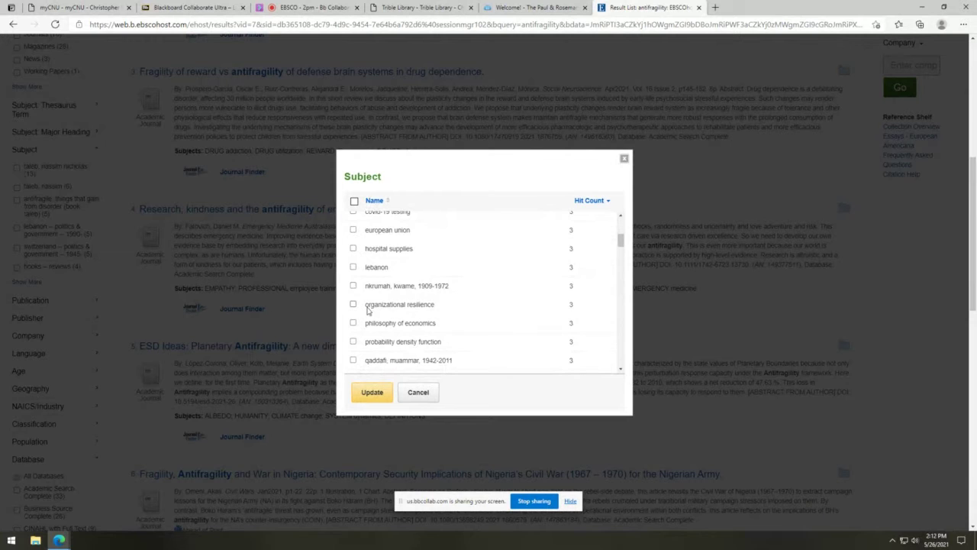
{"action": "scroll", "coordinate": [454, 314], "scroll_direction": "down", "scroll_amount": 2}
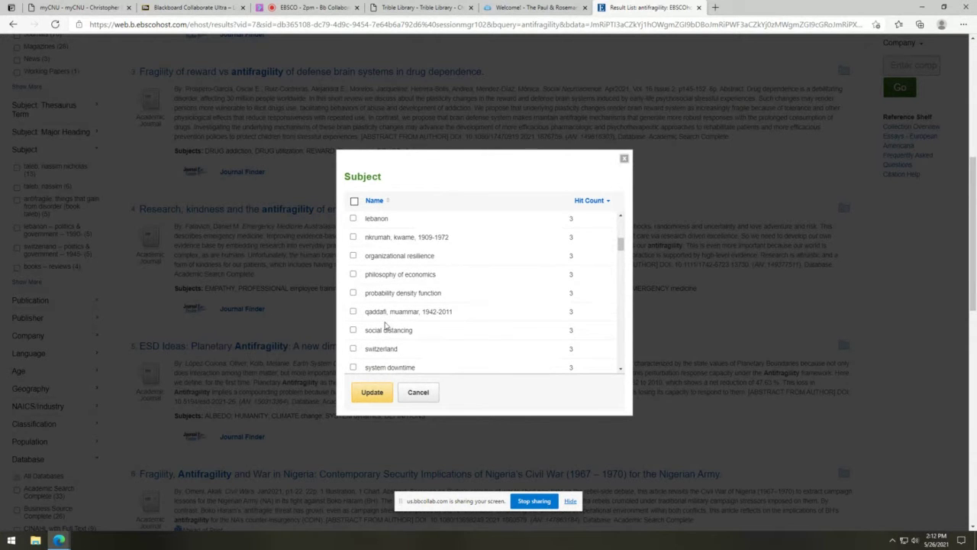
{"action": "scroll", "coordinate": [457, 343], "scroll_direction": "down", "scroll_amount": 2}
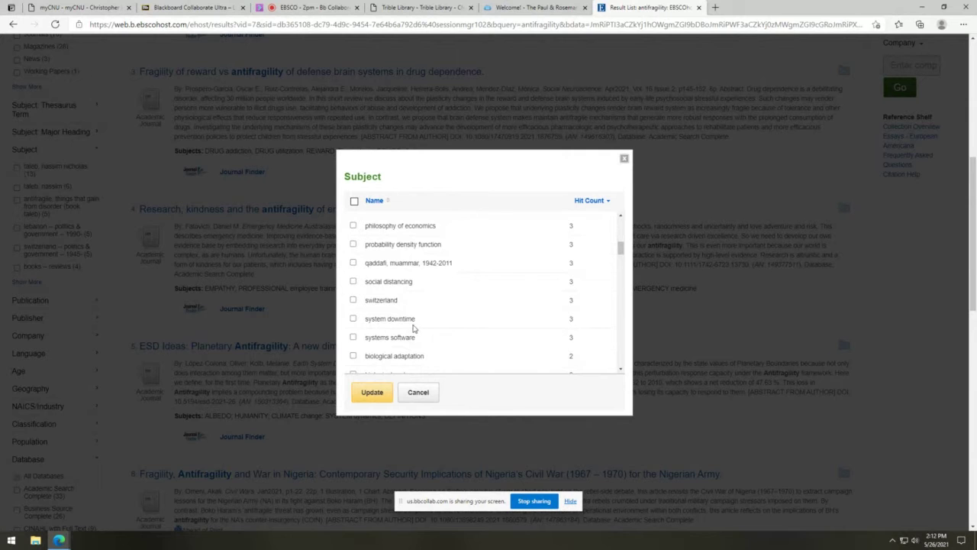
{"action": "scroll", "coordinate": [557, 322], "scroll_direction": "up", "scroll_amount": 10}
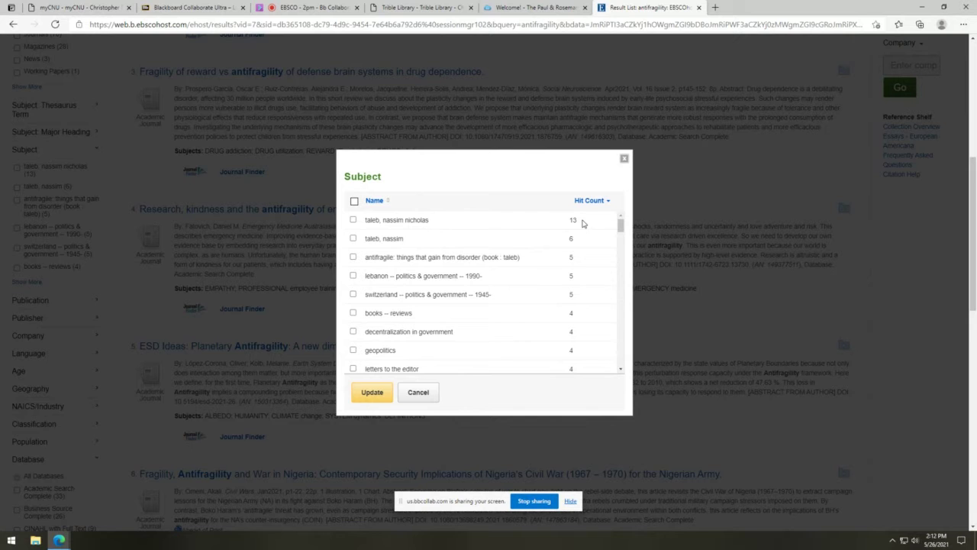
{"action": "left_click_drag", "start_coordinate": [621, 225], "coordinate": [619, 341]}
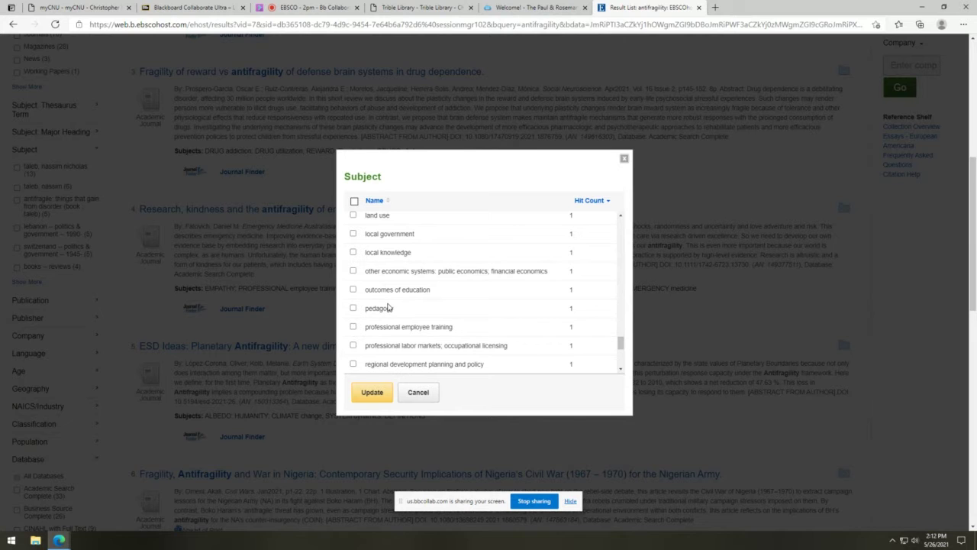
{"action": "left_click", "coordinate": [419, 392]}
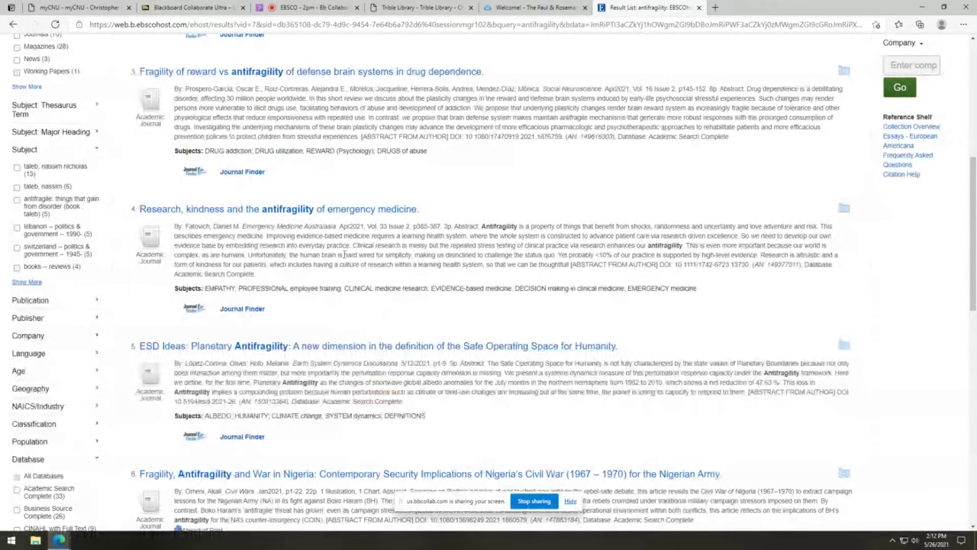
{"action": "scroll", "coordinate": [115, 308], "scroll_direction": "down", "scroll_amount": 1}
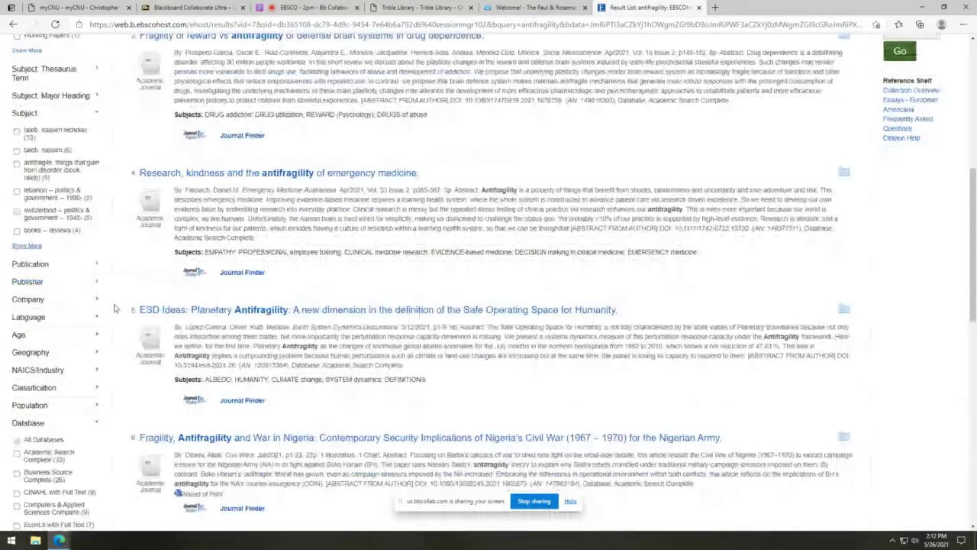
{"action": "scroll", "coordinate": [114, 308], "scroll_direction": "up", "scroll_amount": 1}
{"action": "scroll", "coordinate": [114, 308], "scroll_direction": "down", "scroll_amount": 3}
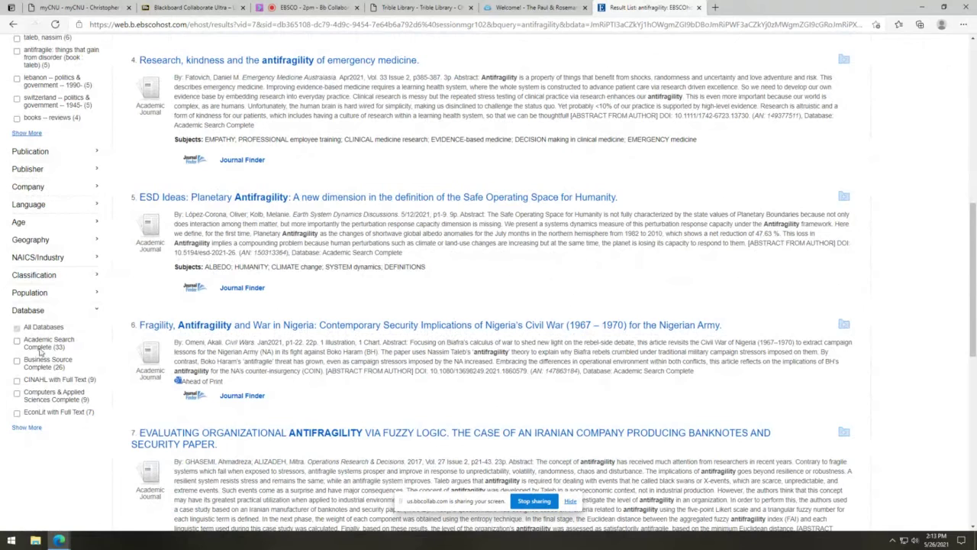
{"action": "left_click", "coordinate": [23, 429]}
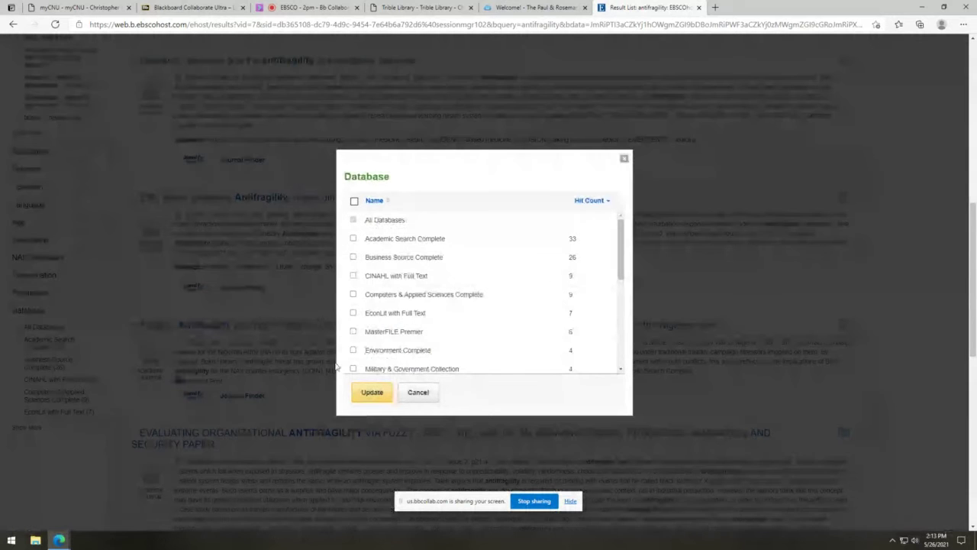
{"action": "scroll", "coordinate": [544, 283], "scroll_direction": "down", "scroll_amount": 3}
{"action": "scroll", "coordinate": [545, 282], "scroll_direction": "down", "scroll_amount": 2}
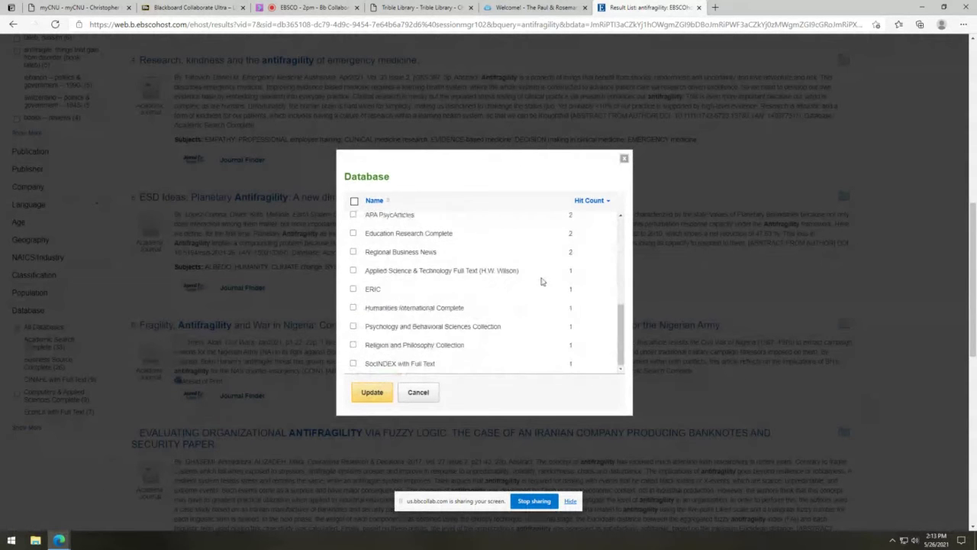
{"action": "scroll", "coordinate": [543, 280], "scroll_direction": "up", "scroll_amount": 3}
{"action": "scroll", "coordinate": [541, 281], "scroll_direction": "up", "scroll_amount": 3}
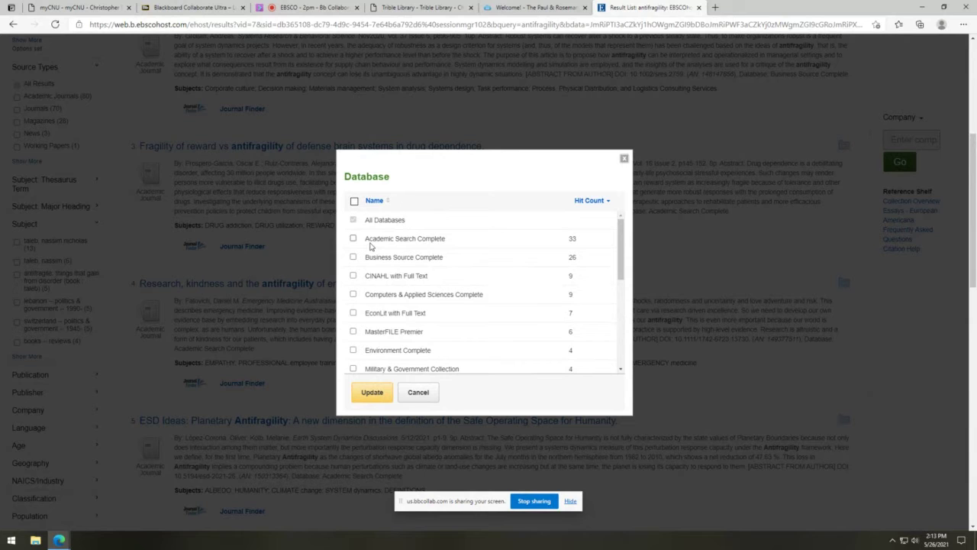
Step: Close the Database list without changes and browse the antifragility result list
{"action": "left_click", "coordinate": [417, 391]}
{"action": "scroll", "coordinate": [298, 316], "scroll_direction": "down", "scroll_amount": 5}
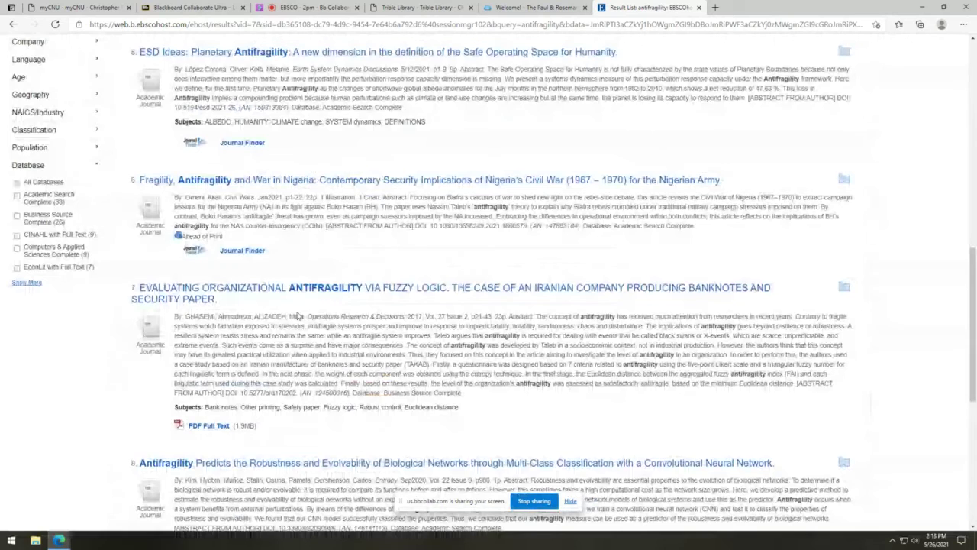
{"action": "scroll", "coordinate": [298, 316], "scroll_direction": "up", "scroll_amount": 1}
{"action": "scroll", "coordinate": [298, 315], "scroll_direction": "up", "scroll_amount": 10}
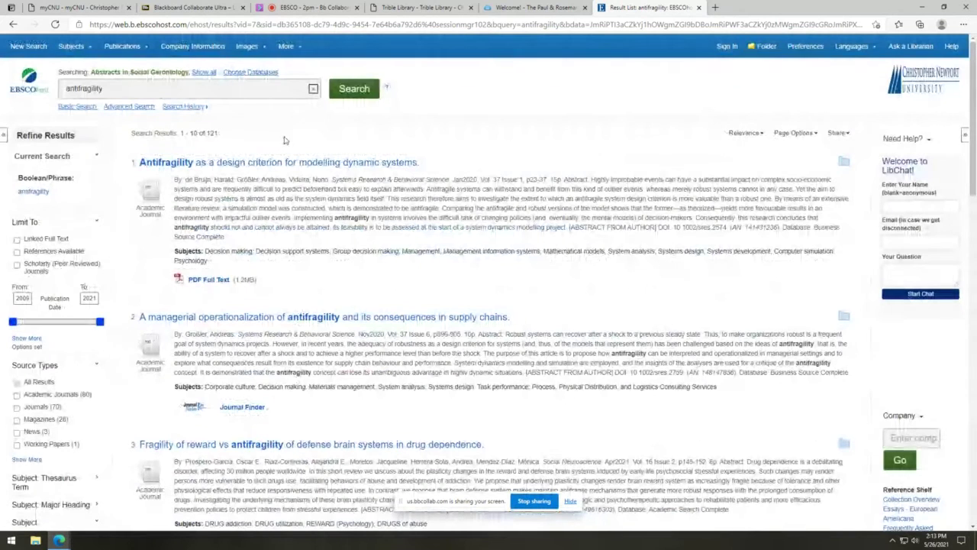
{"action": "scroll", "coordinate": [489, 306], "scroll_direction": "down", "scroll_amount": 1}
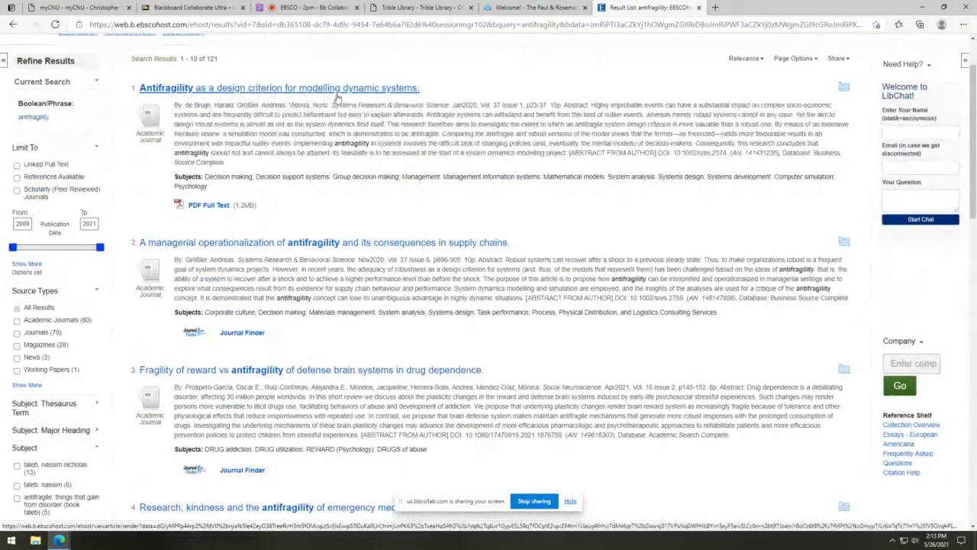
{"action": "scroll", "coordinate": [336, 225], "scroll_direction": "down", "scroll_amount": 1}
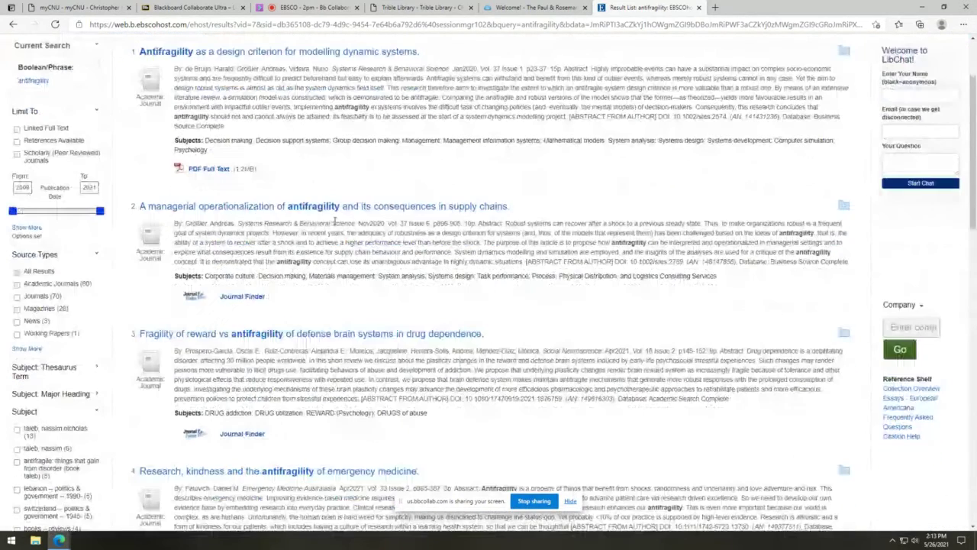
{"action": "scroll", "coordinate": [334, 222], "scroll_direction": "down", "scroll_amount": 1}
{"action": "scroll", "coordinate": [333, 222], "scroll_direction": "down", "scroll_amount": 1}
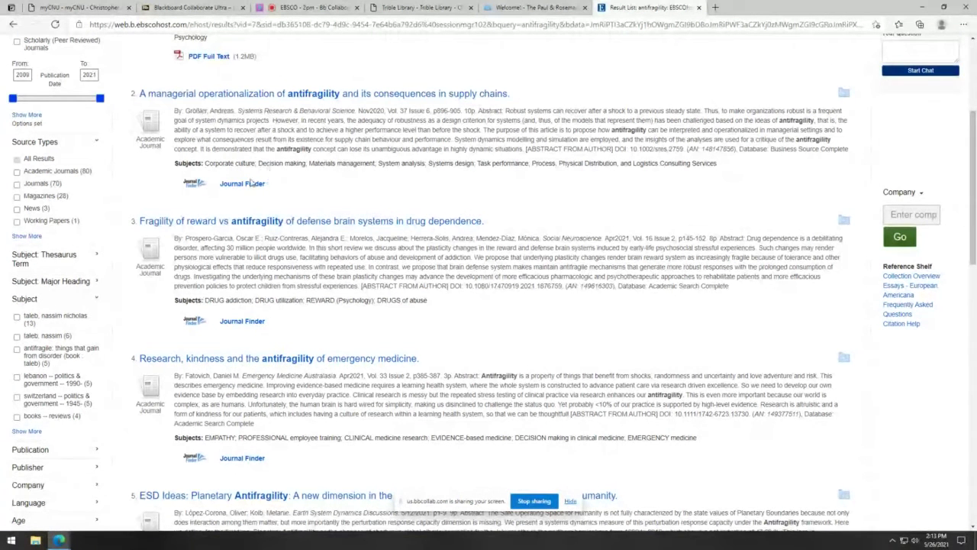
{"action": "left_click", "coordinate": [220, 95]}
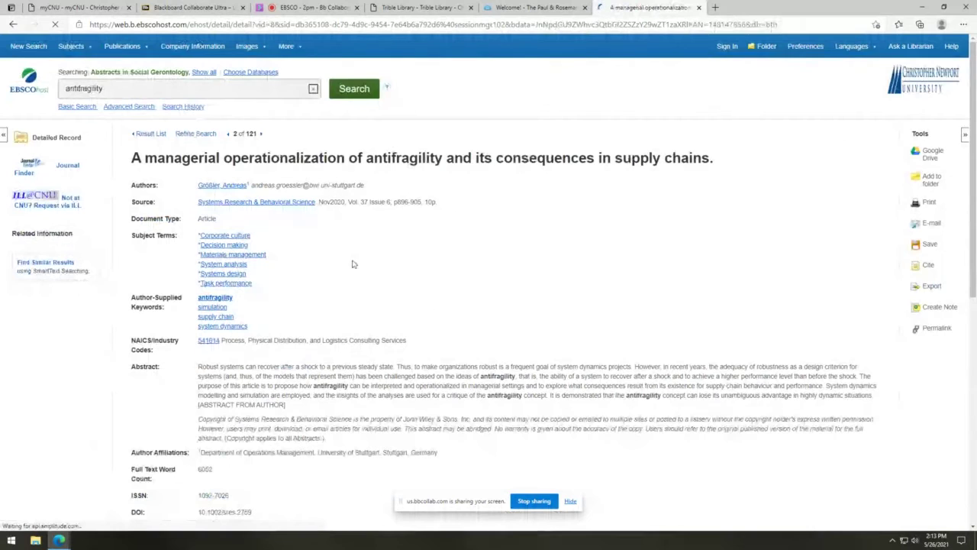
{"action": "scroll", "coordinate": [340, 281], "scroll_direction": "down", "scroll_amount": 1}
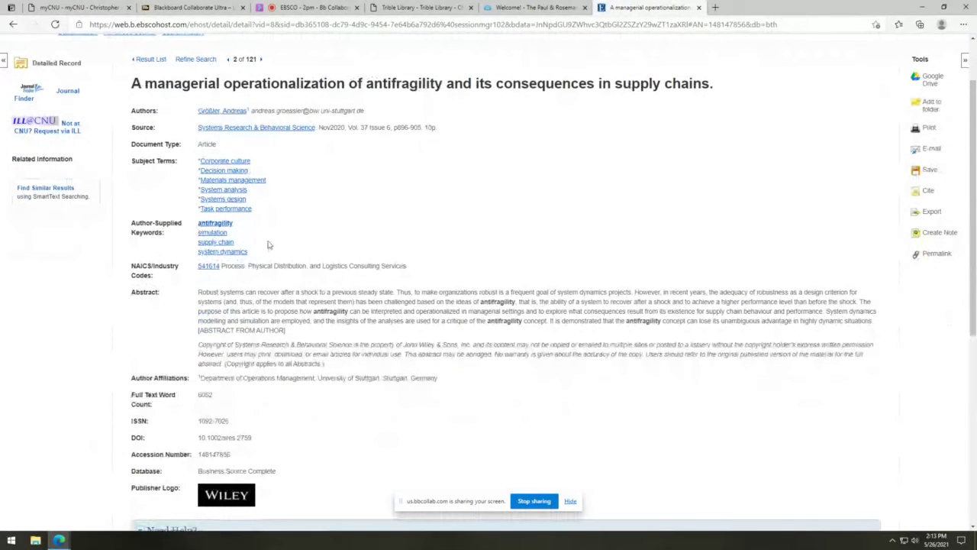
{"action": "scroll", "coordinate": [274, 212], "scroll_direction": "up", "scroll_amount": 1}
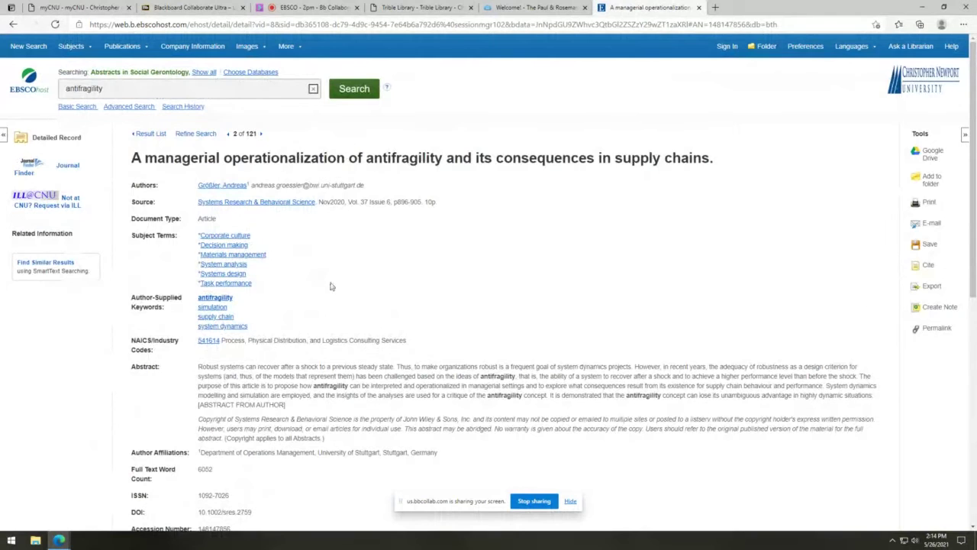
{"action": "scroll", "coordinate": [332, 286], "scroll_direction": "down", "scroll_amount": 1}
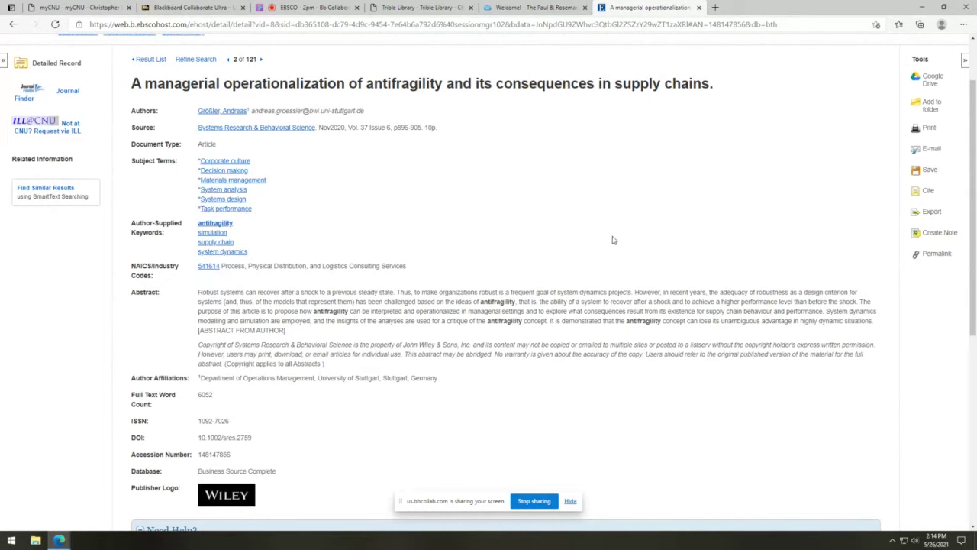
{"action": "scroll", "coordinate": [260, 113], "scroll_direction": "up", "scroll_amount": 1}
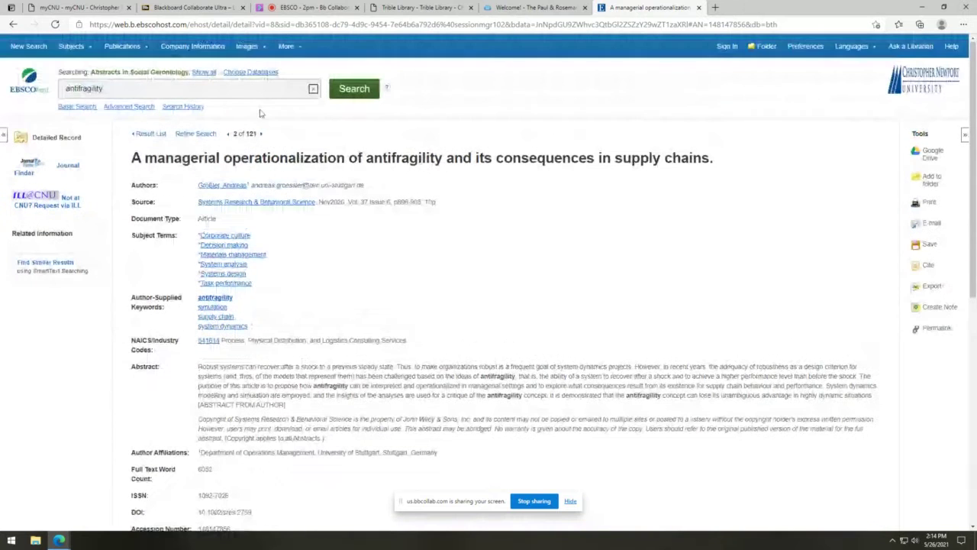
{"action": "scroll", "coordinate": [316, 284], "scroll_direction": "down", "scroll_amount": 1}
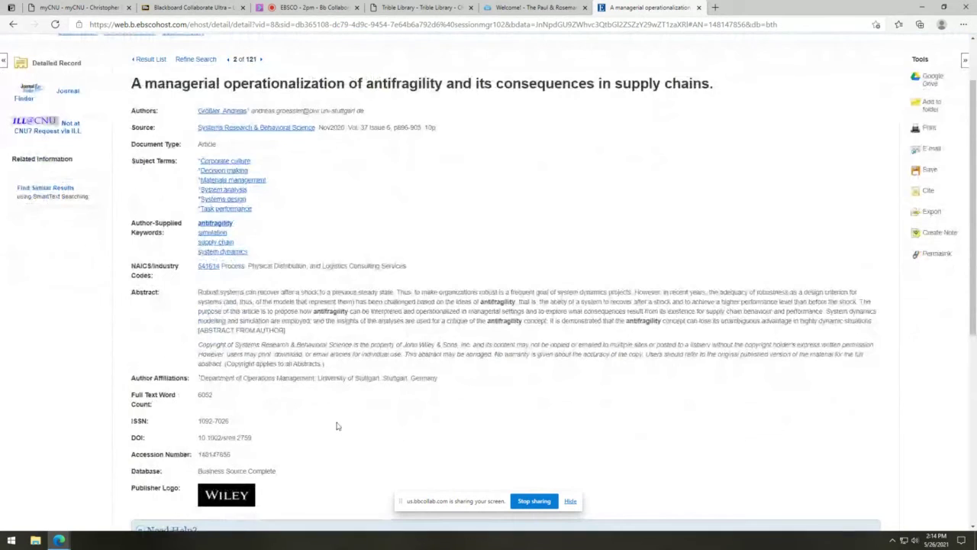
{"action": "scroll", "coordinate": [337, 423], "scroll_direction": "down", "scroll_amount": 2}
{"action": "scroll", "coordinate": [338, 420], "scroll_direction": "up", "scroll_amount": 3}
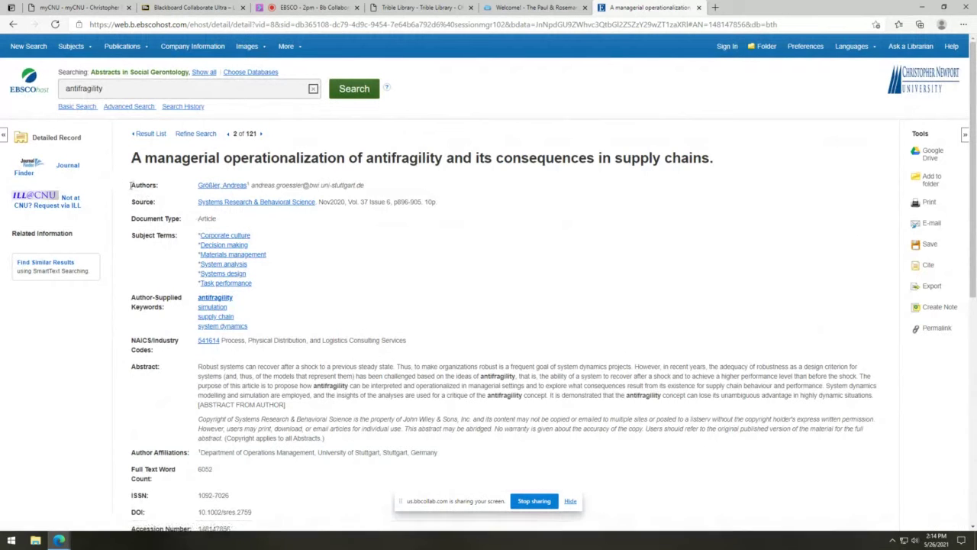
Step: Look up Systems Research and Behavioral Science in Journal Finder and list its online sources
{"action": "left_click", "coordinate": [76, 173]}
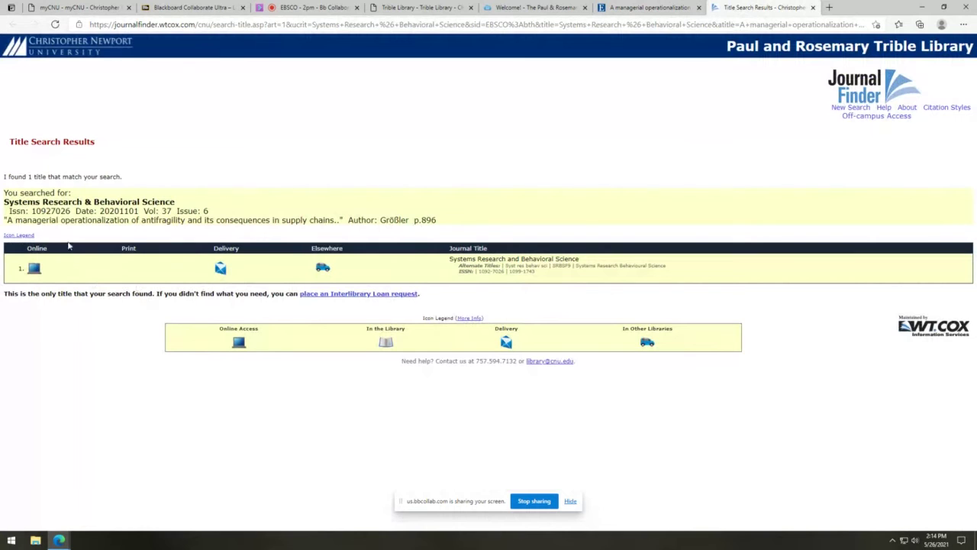
{"action": "left_click", "coordinate": [34, 269]}
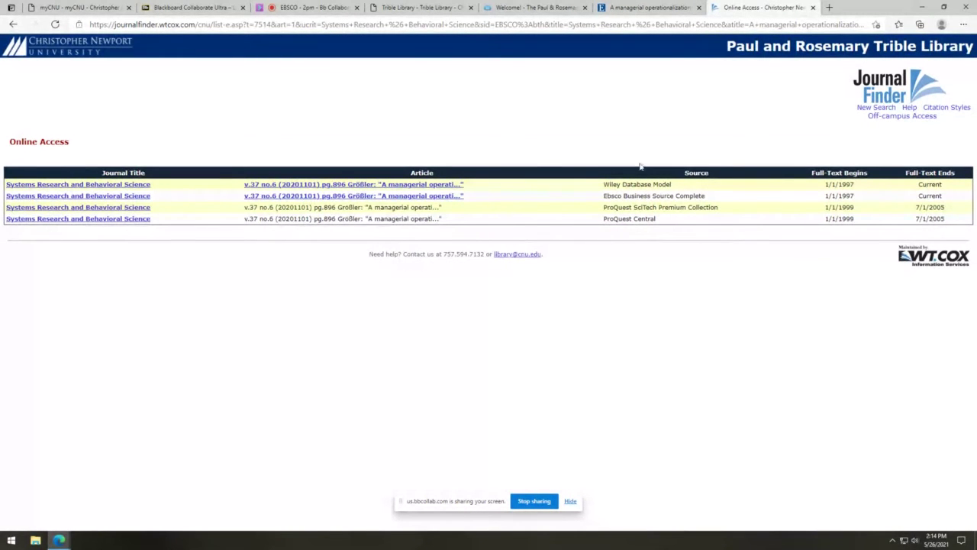
Step: Open the article's full text on Wiley Online Library via the Wiley Database Model link
{"action": "left_click", "coordinate": [289, 186]}
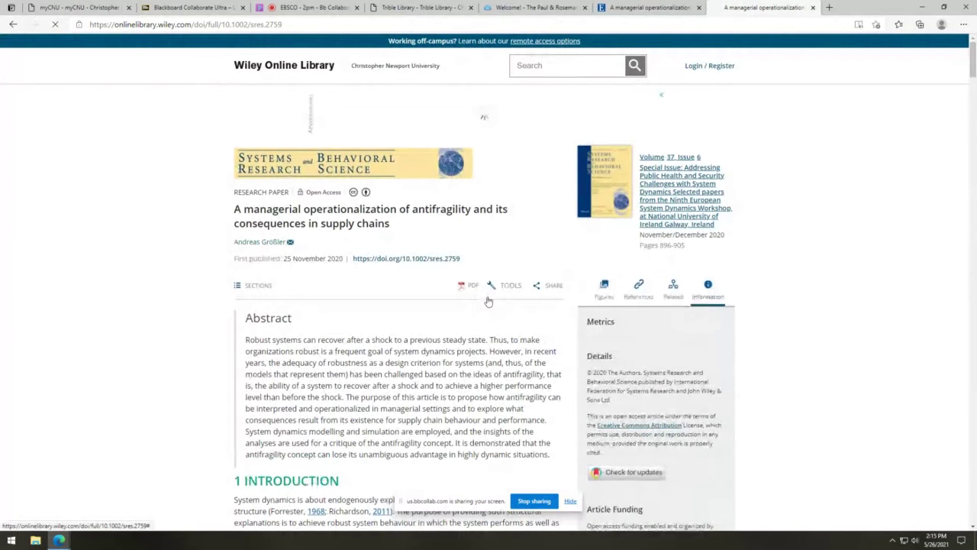
{"action": "scroll", "coordinate": [395, 311], "scroll_direction": "down", "scroll_amount": 1}
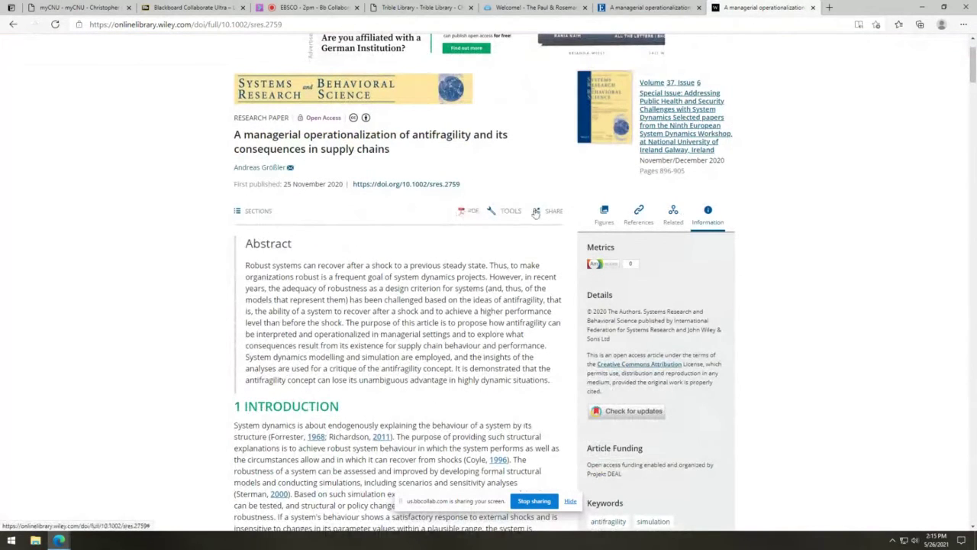
{"action": "scroll", "coordinate": [484, 273], "scroll_direction": "down", "scroll_amount": 9}
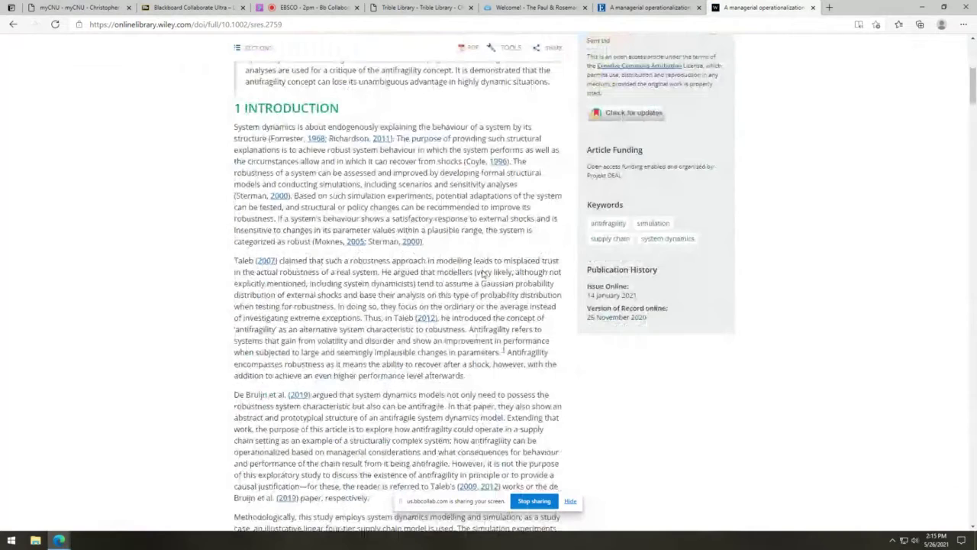
{"action": "scroll", "coordinate": [479, 265], "scroll_direction": "down", "scroll_amount": 14}
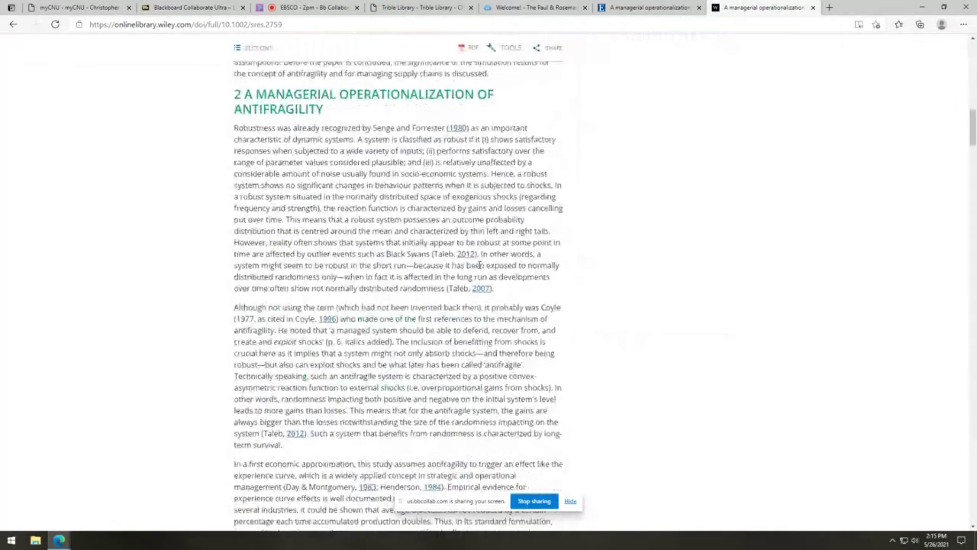
{"action": "scroll", "coordinate": [480, 265], "scroll_direction": "up", "scroll_amount": 20}
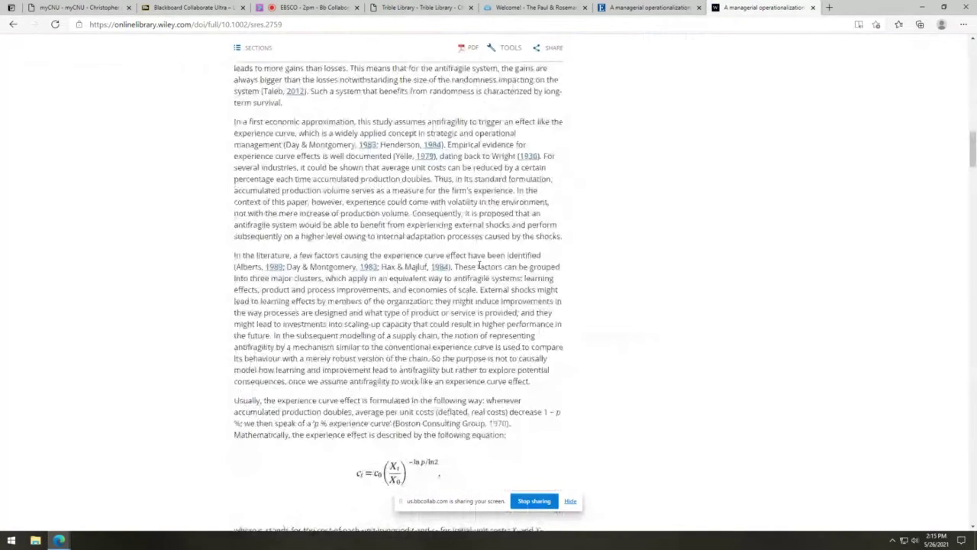
{"action": "scroll", "coordinate": [479, 263], "scroll_direction": "up", "scroll_amount": 5}
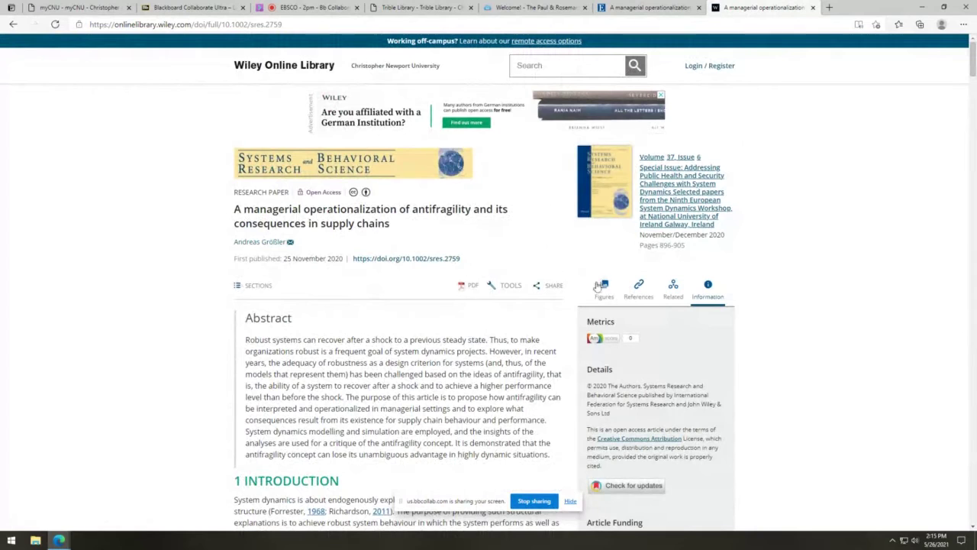
Step: Open the article's SHARE options, then close them again
{"action": "left_click", "coordinate": [555, 289]}
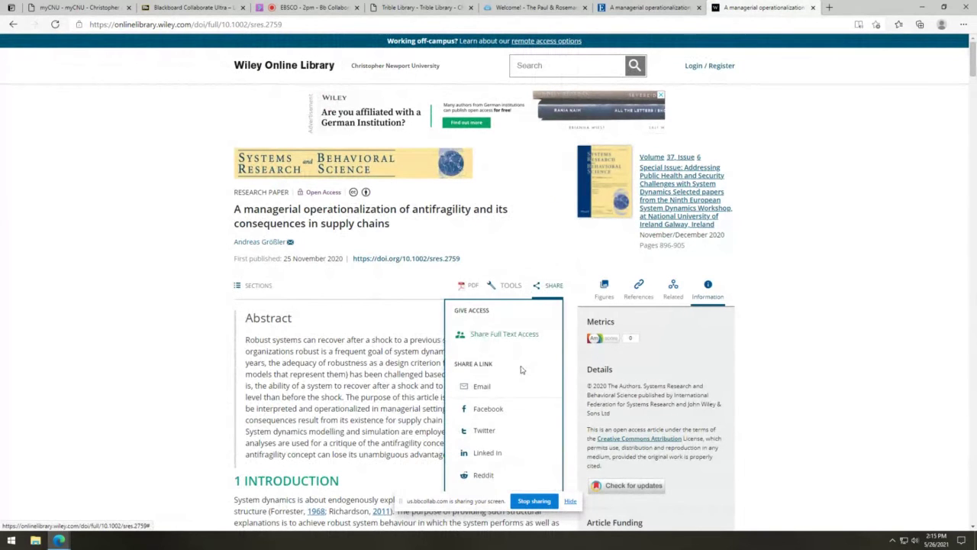
{"action": "scroll", "coordinate": [521, 371], "scroll_direction": "down", "scroll_amount": 2}
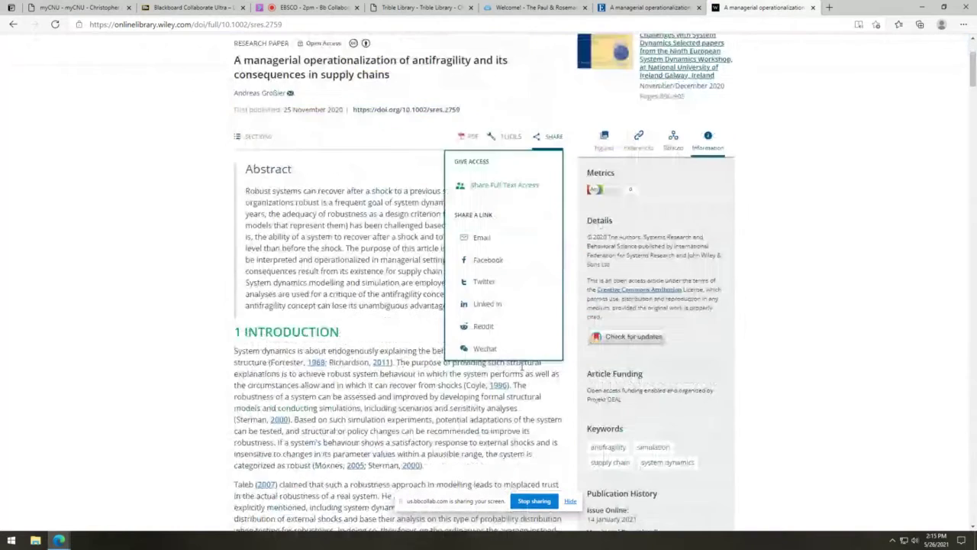
{"action": "scroll", "coordinate": [522, 352], "scroll_direction": "up", "scroll_amount": 2}
{"action": "left_click", "coordinate": [544, 286]}
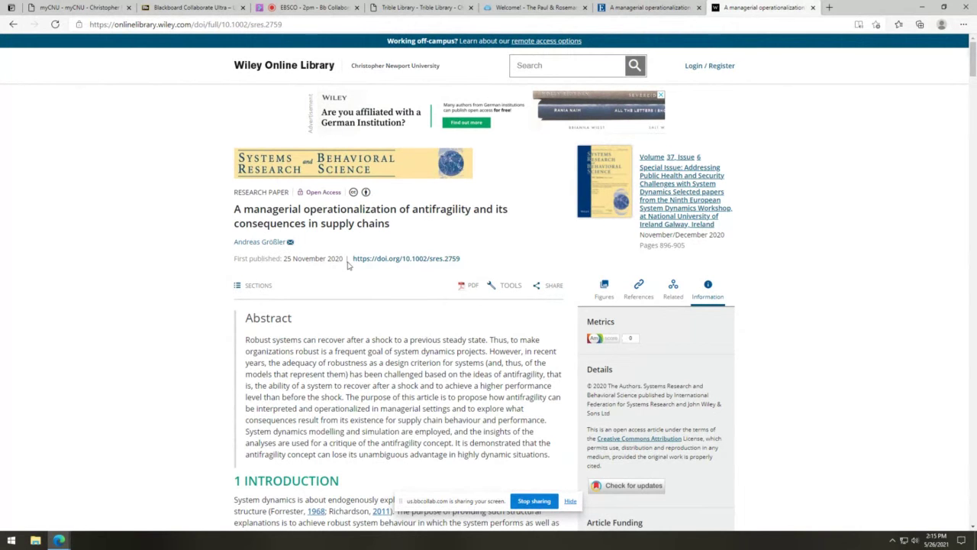
Step: Close the Wiley article tab to return to the antifragility article's EBSCO record
{"action": "left_click", "coordinate": [813, 9]}
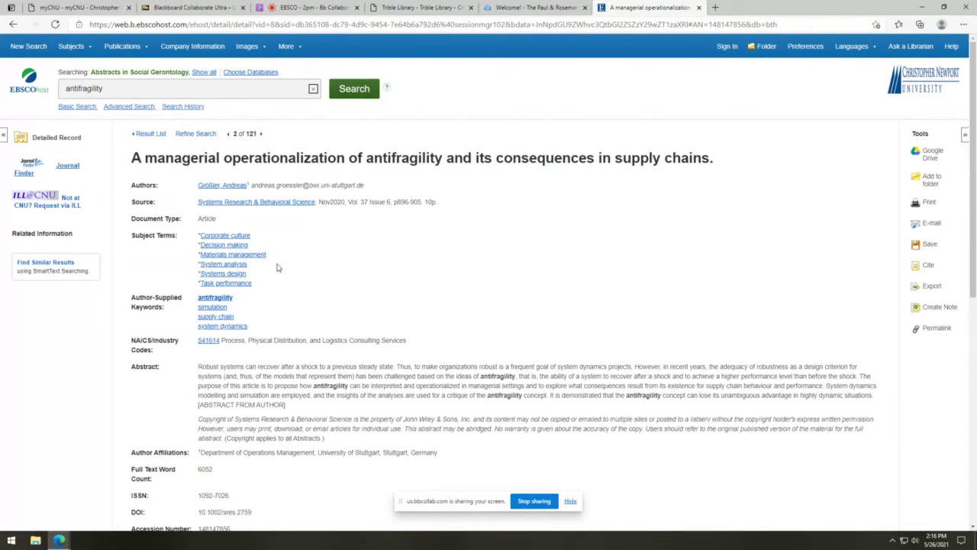
Step: Request the article via ILL by signing in to OCLC with the library ID and password
{"action": "left_click", "coordinate": [75, 206]}
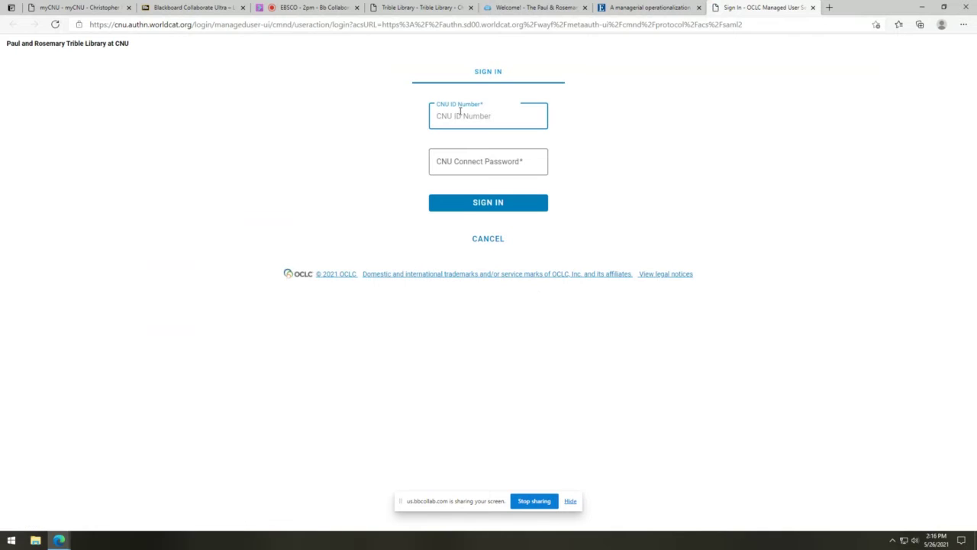
{"action": "type", "text": "14241"}
{"action": "key", "text": "Tab"}
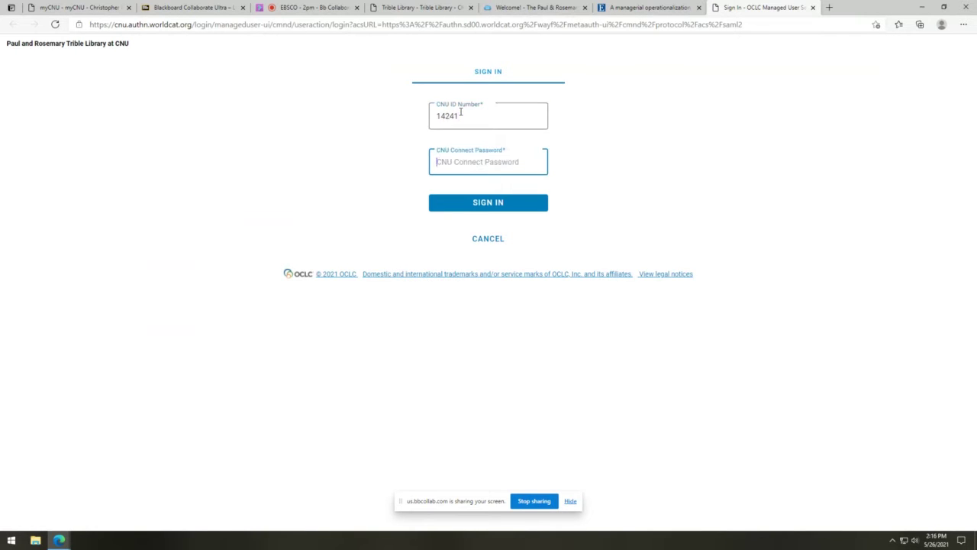
{"action": "left_click", "coordinate": [457, 115]}
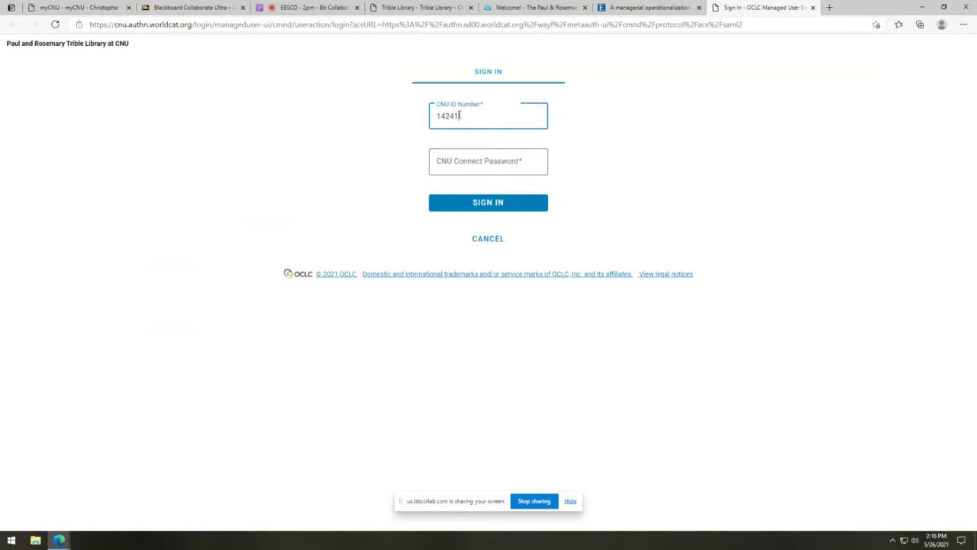
{"action": "type", "text": "4"}
{"action": "left_click", "coordinate": [449, 161]}
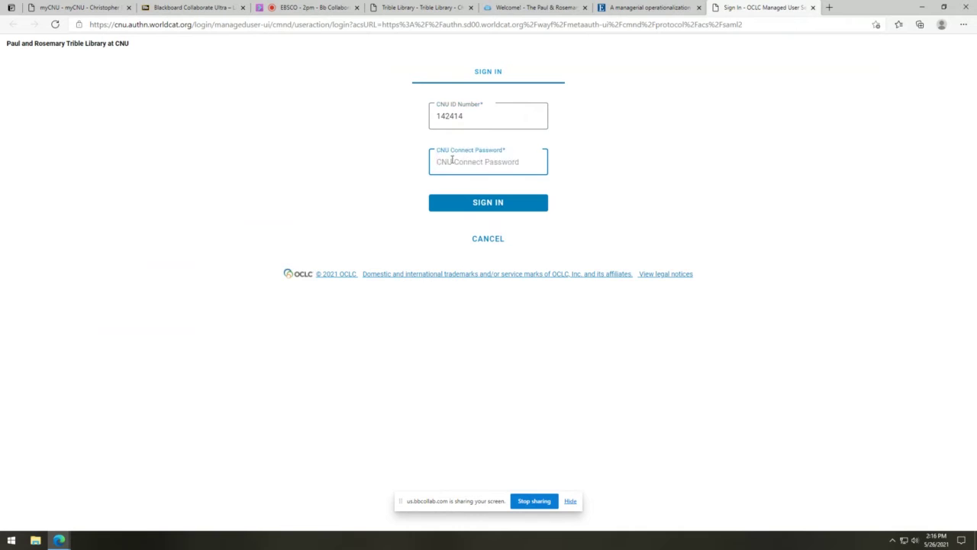
{"action": "type", "text": "***"}
{"action": "key", "text": "Return"}
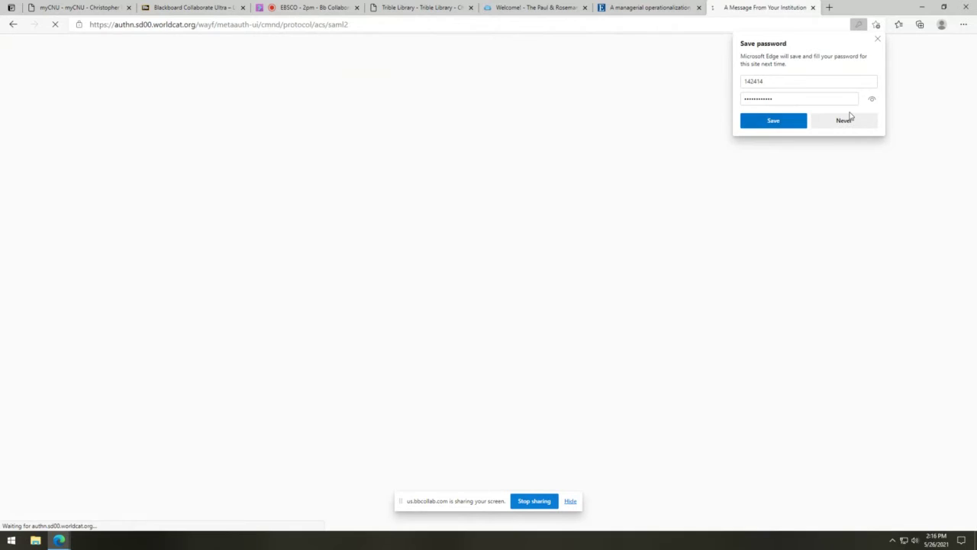
{"action": "left_click", "coordinate": [845, 120]}
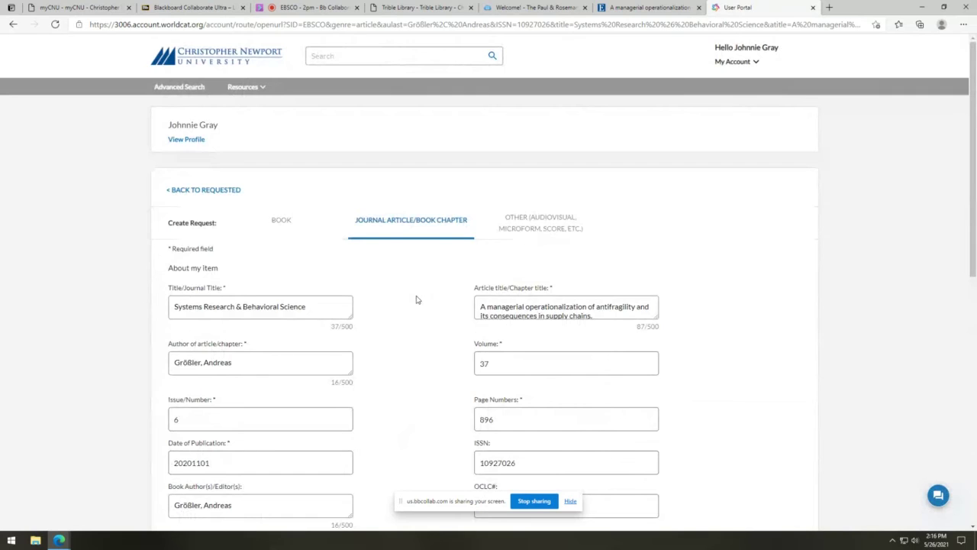
Step: Set the request's needed-before date to 06/30/2021
{"action": "scroll", "coordinate": [419, 299], "scroll_direction": "down", "scroll_amount": 2}
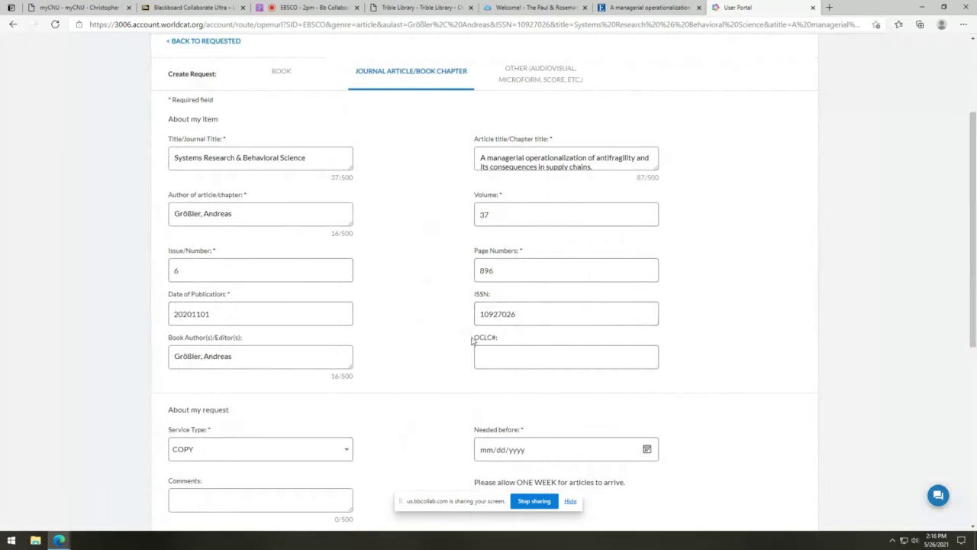
{"action": "scroll", "coordinate": [474, 343], "scroll_direction": "down", "scroll_amount": 3}
{"action": "left_click", "coordinate": [592, 232]}
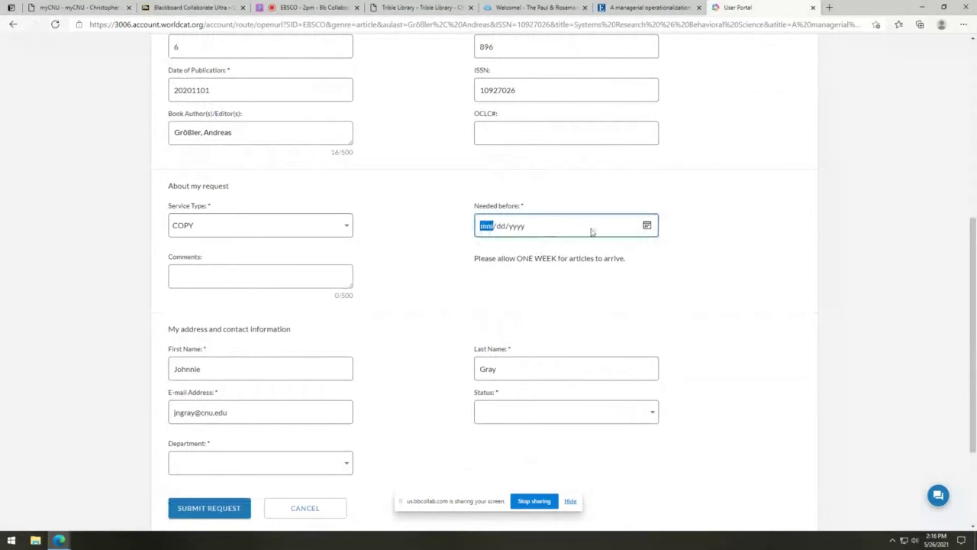
{"action": "left_click", "coordinate": [649, 226]}
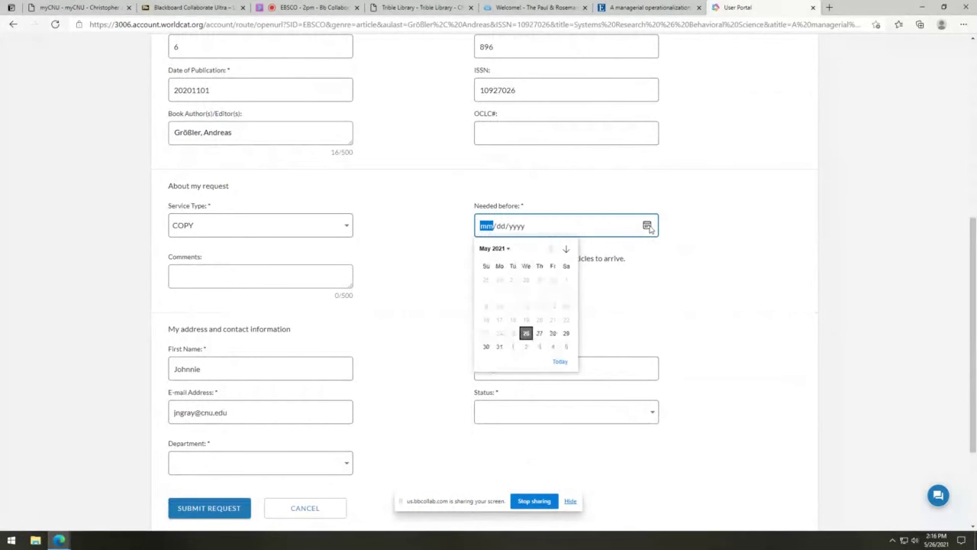
{"action": "left_click", "coordinate": [566, 249]}
{"action": "left_click", "coordinate": [527, 334]}
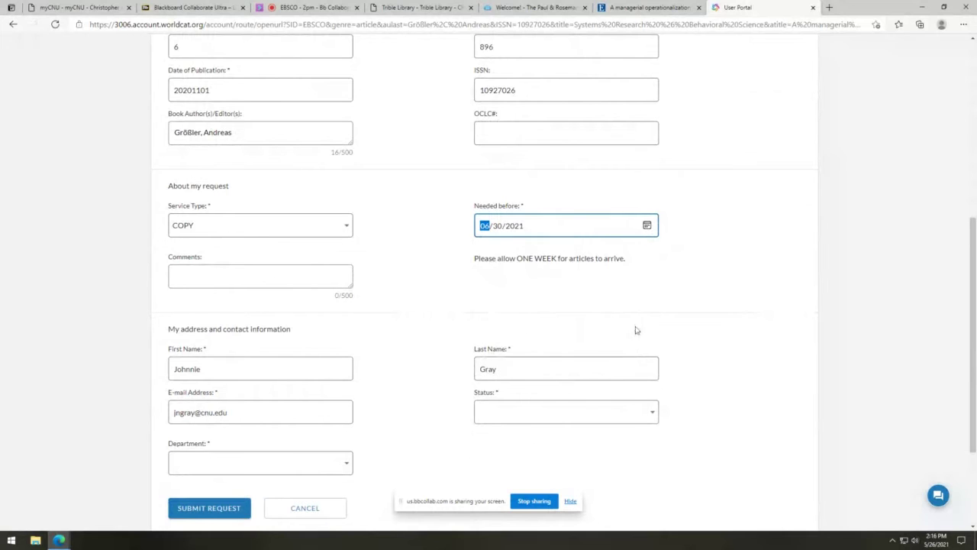
Step: Set the requester status to Faculty and the department to Library Science
{"action": "left_click", "coordinate": [537, 414]}
{"action": "left_click", "coordinate": [519, 440]}
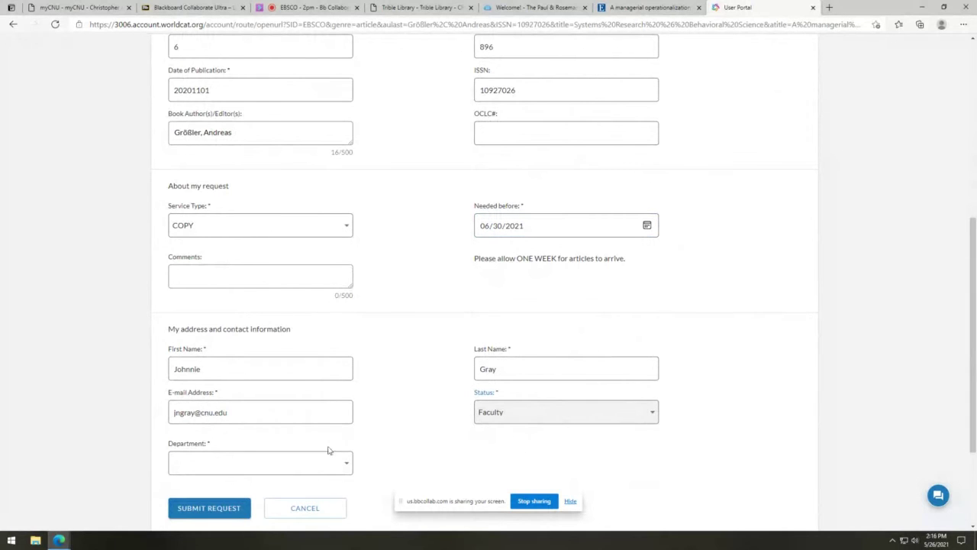
{"action": "left_click", "coordinate": [338, 463]}
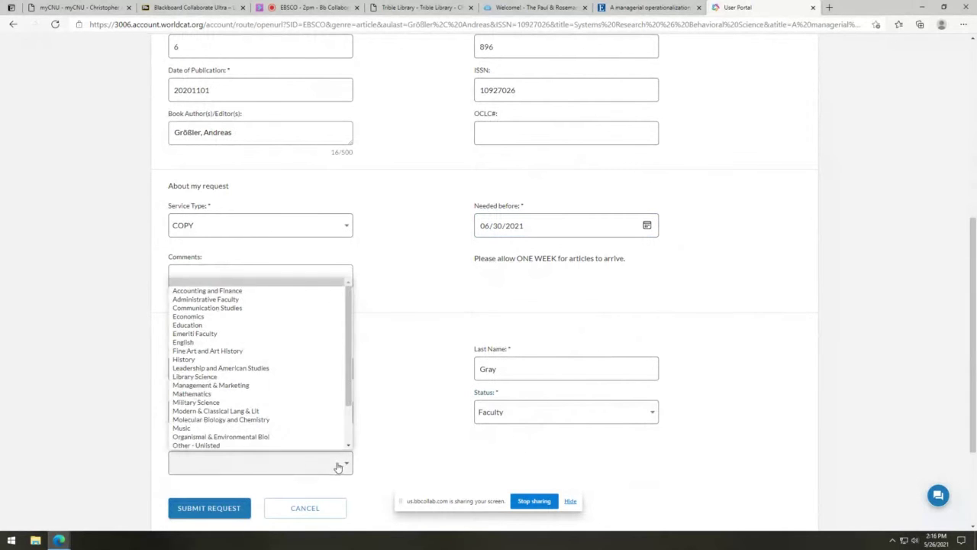
{"action": "left_click", "coordinate": [214, 376]}
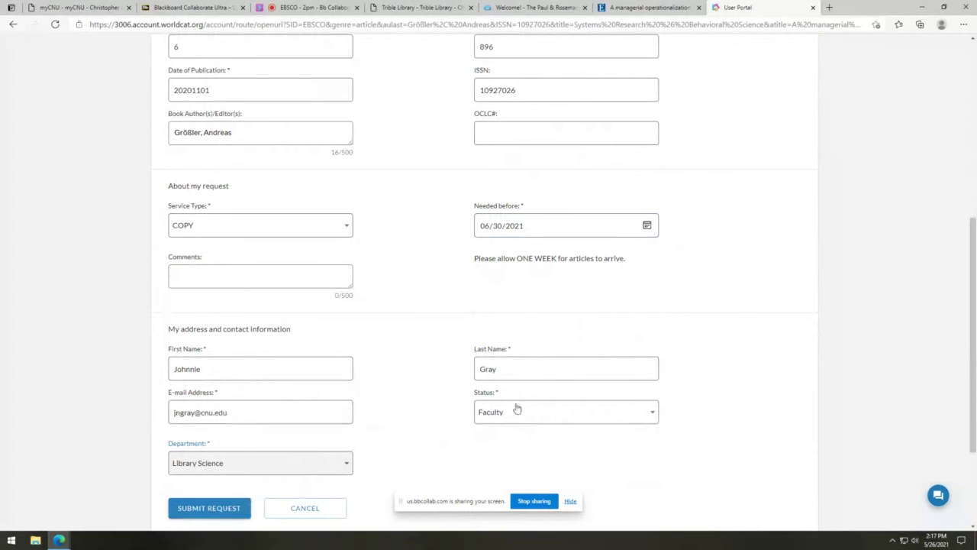
{"action": "scroll", "coordinate": [849, 313], "scroll_direction": "up", "scroll_amount": 5}
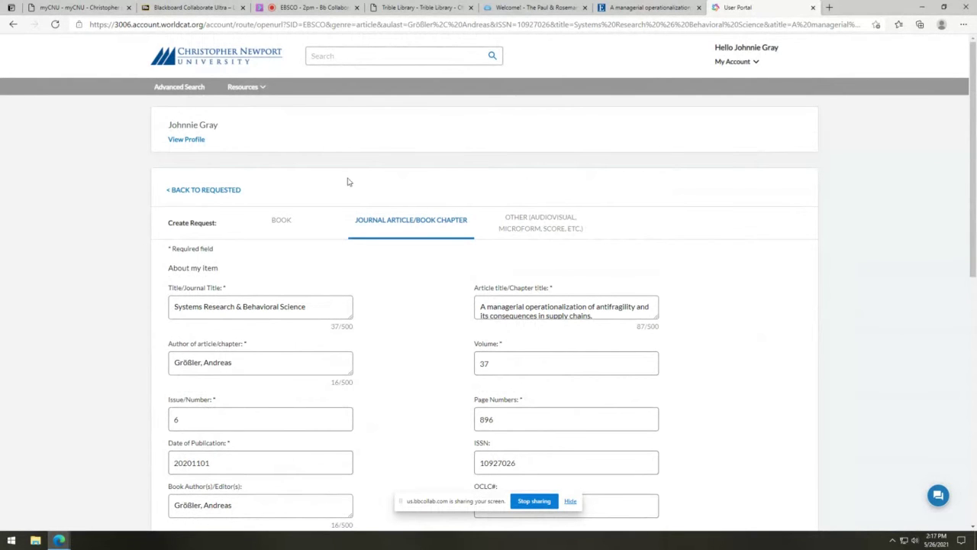
Step: Close the ILL request tab and browse the 121-result antifragility list down to result 7
{"action": "left_click", "coordinate": [813, 8]}
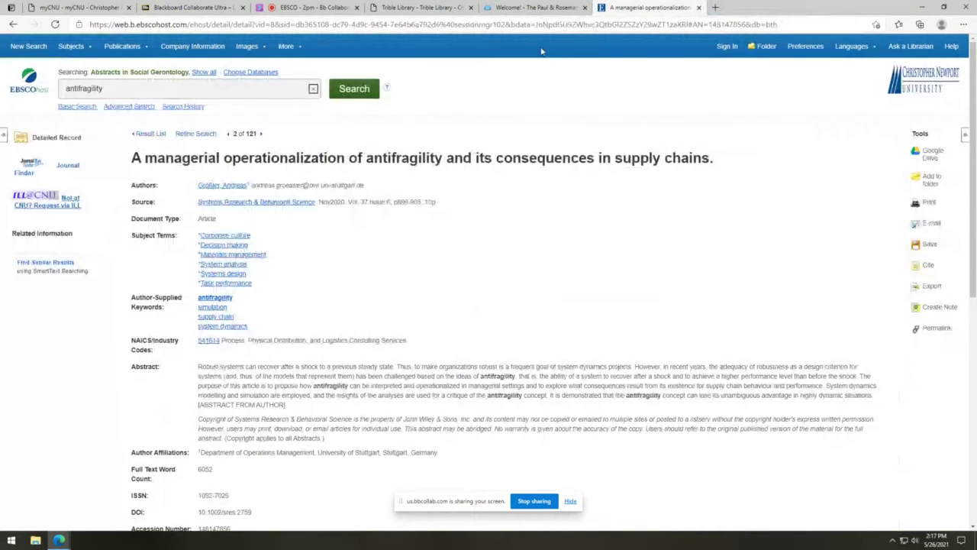
{"action": "left_click", "coordinate": [13, 25]}
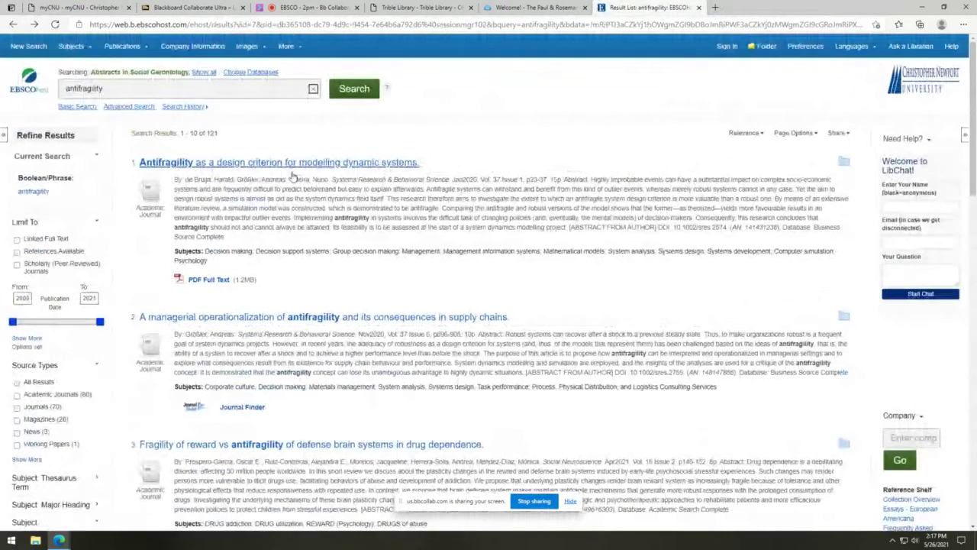
{"action": "scroll", "coordinate": [334, 289], "scroll_direction": "down", "scroll_amount": 3}
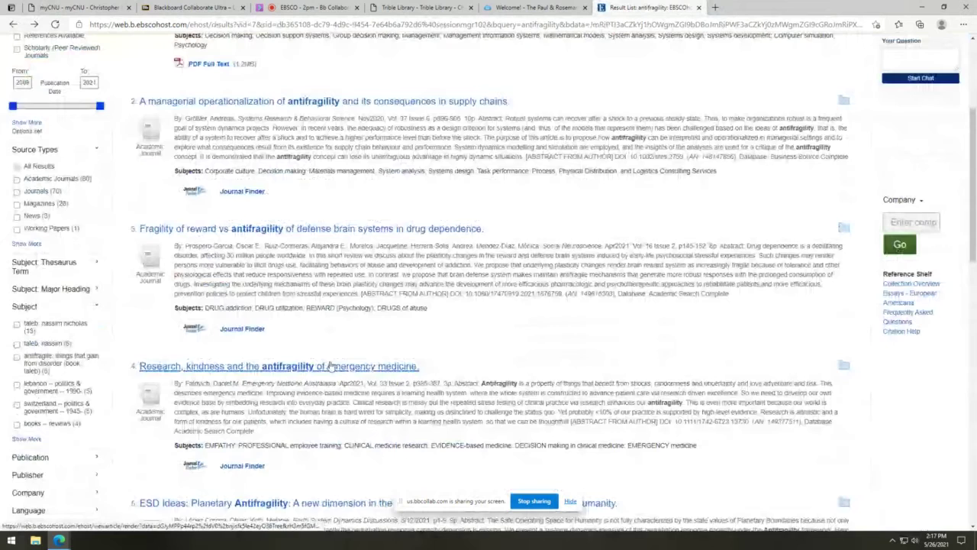
{"action": "scroll", "coordinate": [331, 366], "scroll_direction": "down", "scroll_amount": 6}
{"action": "scroll", "coordinate": [332, 366], "scroll_direction": "down", "scroll_amount": 1}
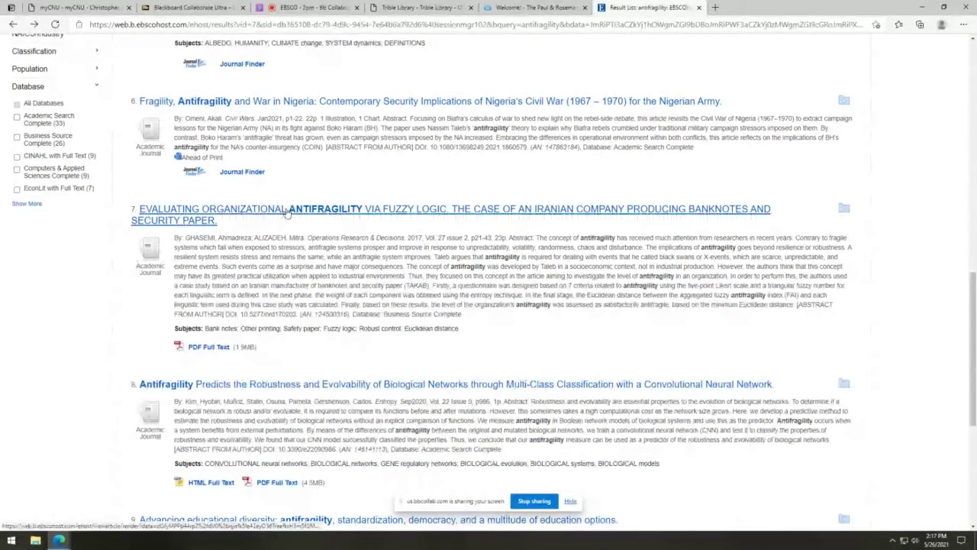
Step: Open and review the detailed record for 'Evaluating organizational antifragility via fuzzy logic'
{"action": "left_click", "coordinate": [287, 212]}
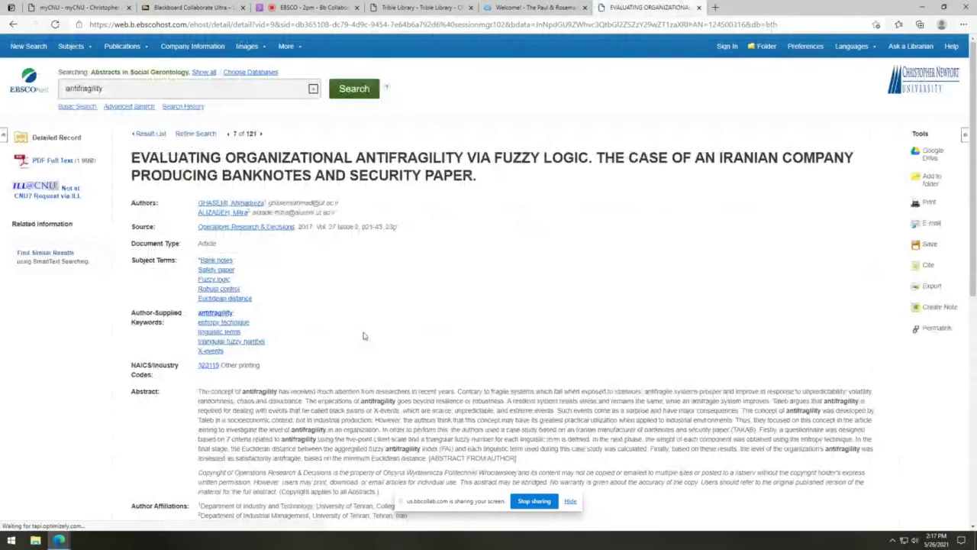
{"action": "scroll", "coordinate": [363, 336], "scroll_direction": "down", "scroll_amount": 1}
{"action": "scroll", "coordinate": [363, 336], "scroll_direction": "down", "scroll_amount": 3}
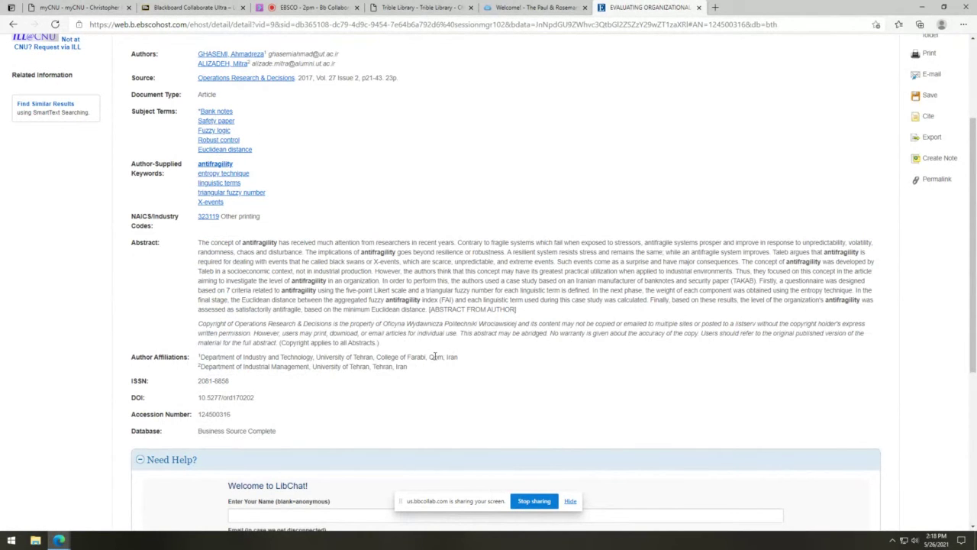
{"action": "scroll", "coordinate": [661, 311], "scroll_direction": "up", "scroll_amount": 1}
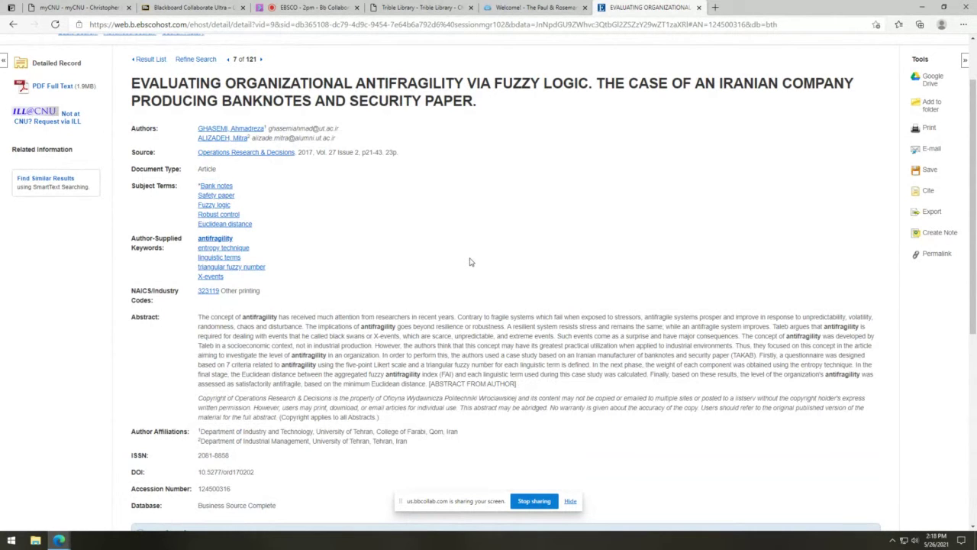
{"action": "scroll", "coordinate": [464, 232], "scroll_direction": "up", "scroll_amount": 1}
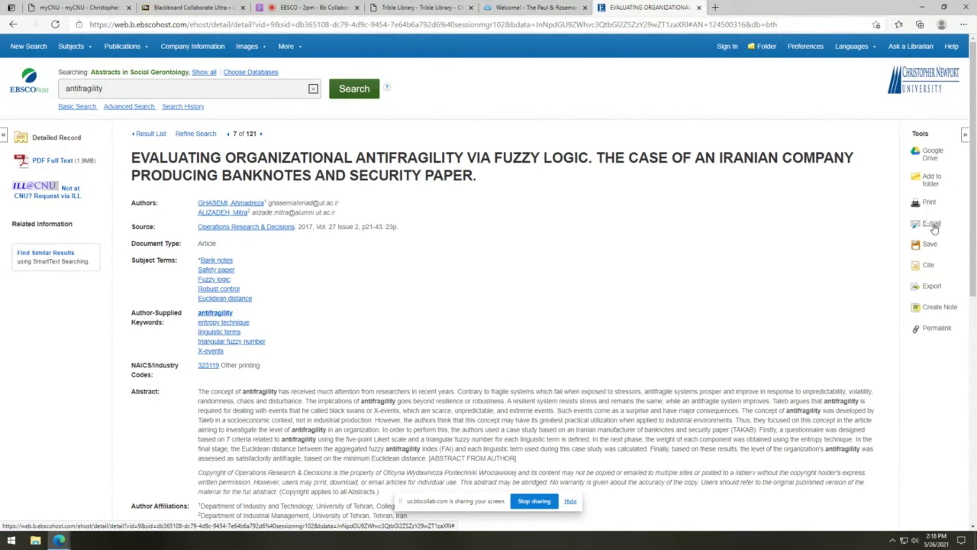
Step: Show the article's formatted citations and scroll to the APA 7th Edition reference
{"action": "left_click", "coordinate": [929, 267]}
{"action": "scroll", "coordinate": [334, 222], "scroll_direction": "down", "scroll_amount": 2}
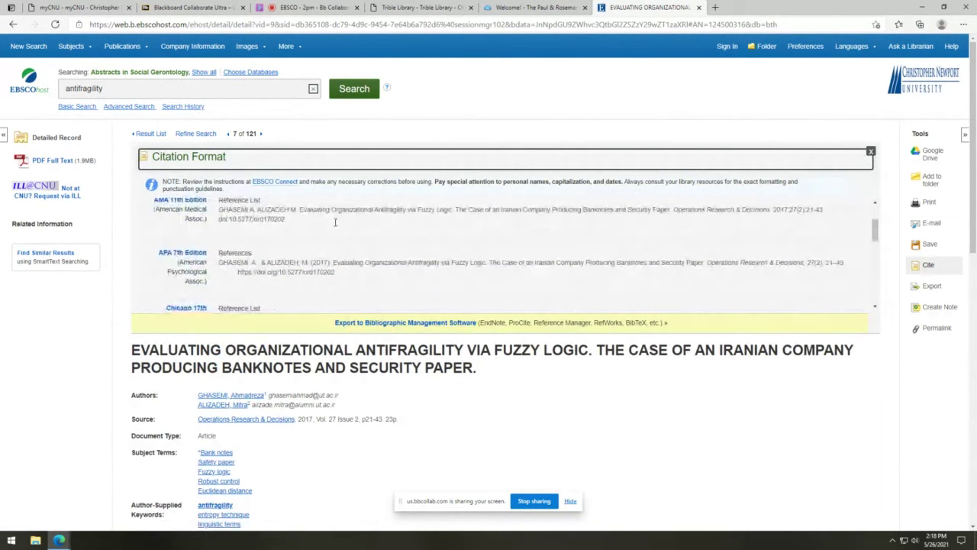
{"action": "scroll", "coordinate": [335, 223], "scroll_direction": "down", "scroll_amount": 2}
{"action": "scroll", "coordinate": [330, 257], "scroll_direction": "up", "scroll_amount": 1}
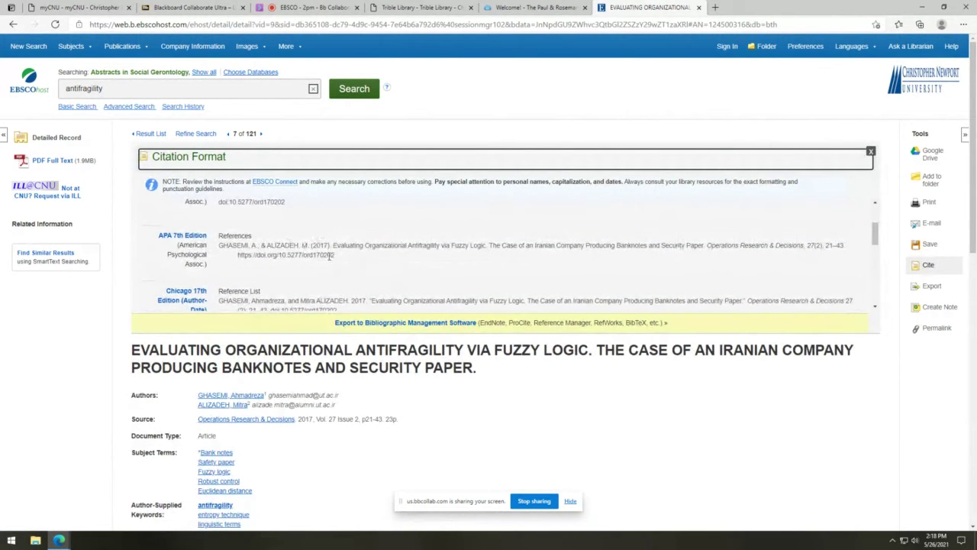
{"action": "scroll", "coordinate": [330, 257], "scroll_direction": "up", "scroll_amount": 1}
{"action": "scroll", "coordinate": [336, 257], "scroll_direction": "down", "scroll_amount": 1}
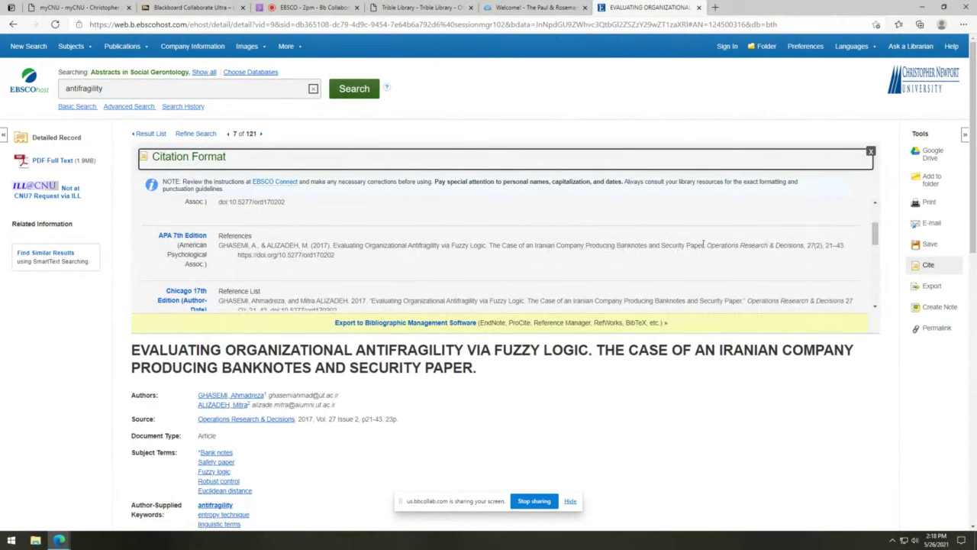
Step: Select the APA citation text and then its DOI link to demonstrate copying
{"action": "left_click", "coordinate": [220, 244]}
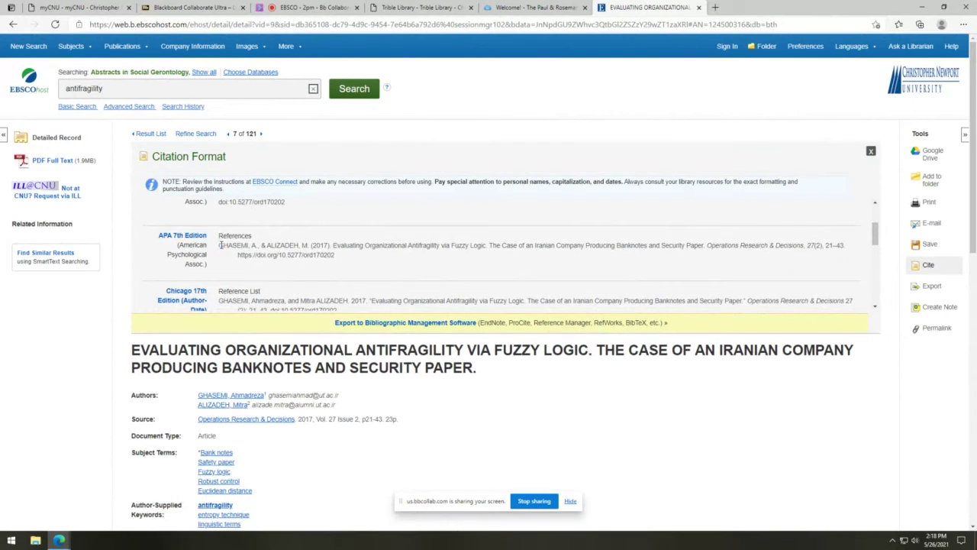
{"action": "left_click_drag", "start_coordinate": [221, 244], "coordinate": [336, 256]}
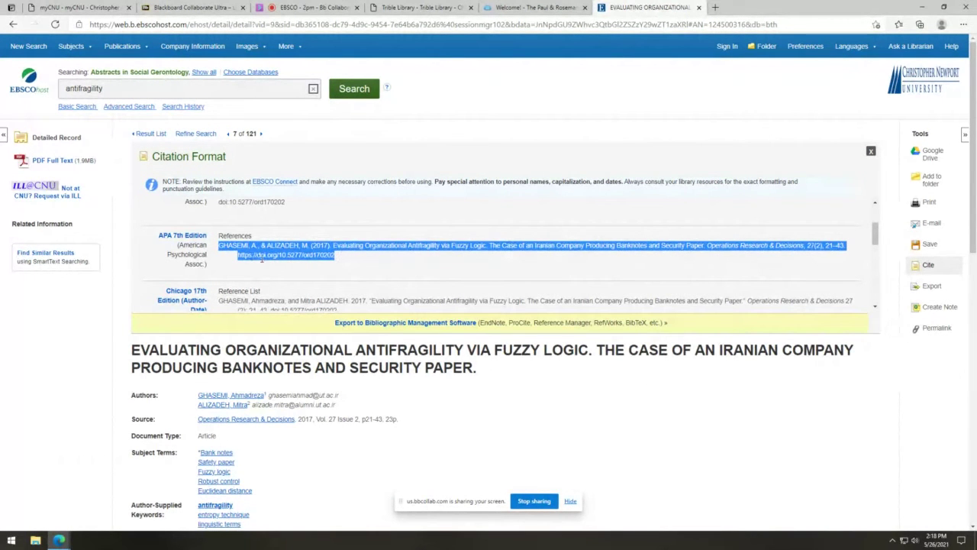
{"action": "left_click", "coordinate": [340, 262]}
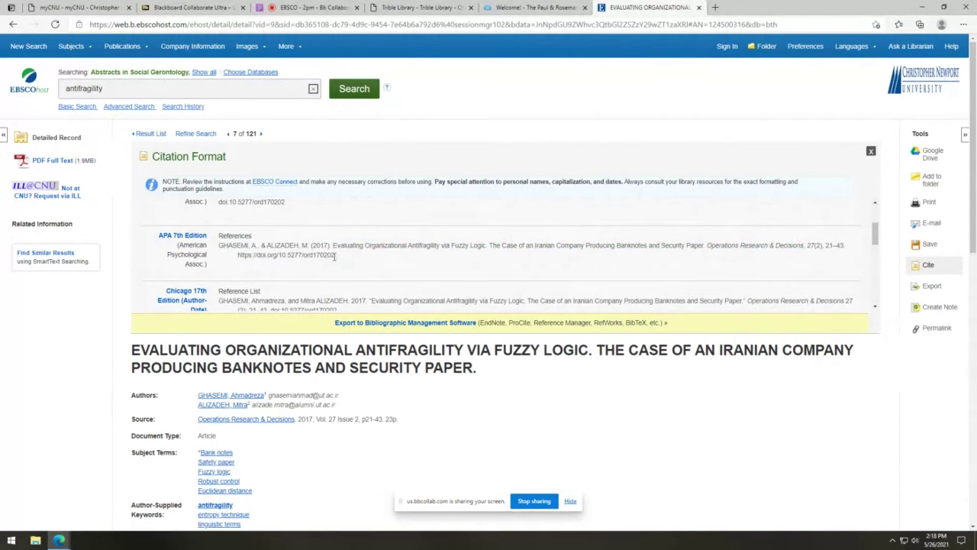
{"action": "left_click_drag", "start_coordinate": [339, 260], "coordinate": [238, 259]}
{"action": "left_click", "coordinate": [354, 271]}
Step: Show the article's Export Manager options, then display its permalink URL
{"action": "left_click", "coordinate": [933, 288]}
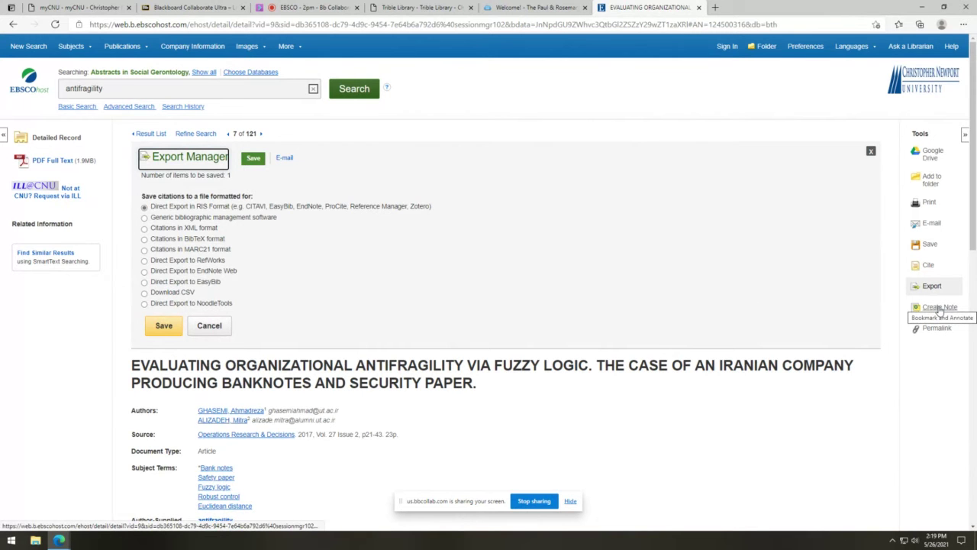
{"action": "left_click", "coordinate": [938, 332]}
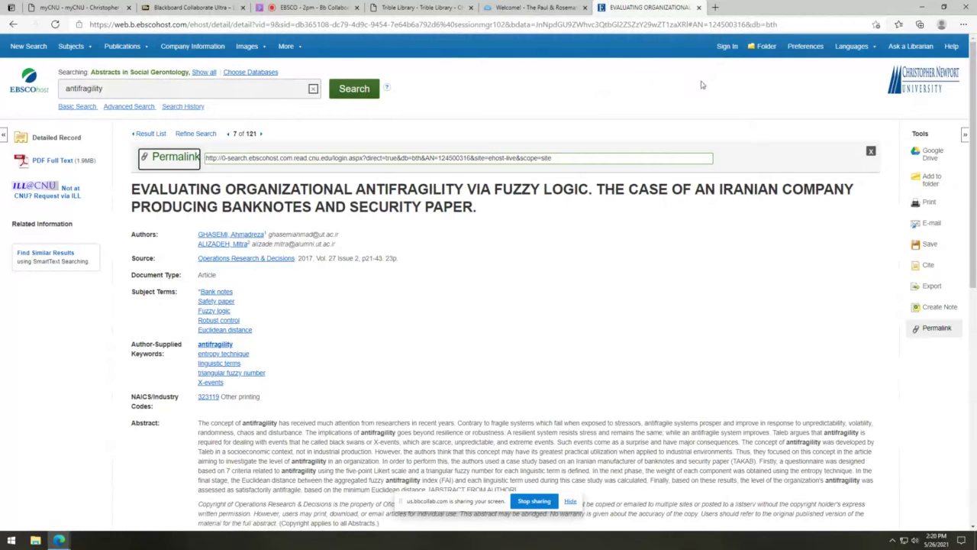
Step: Sign in to a personal EBSCO account via Google with the university account password
{"action": "left_click", "coordinate": [728, 47]}
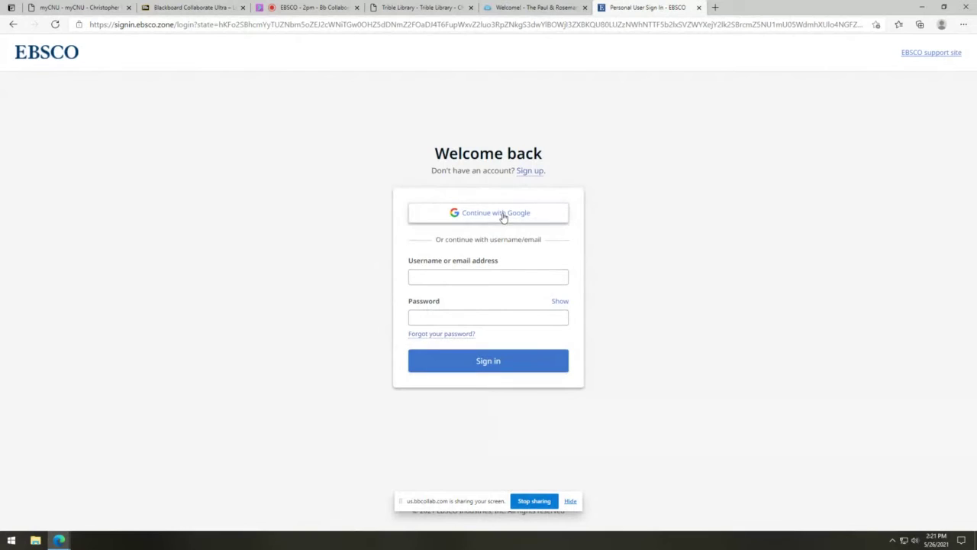
{"action": "left_click", "coordinate": [503, 219]}
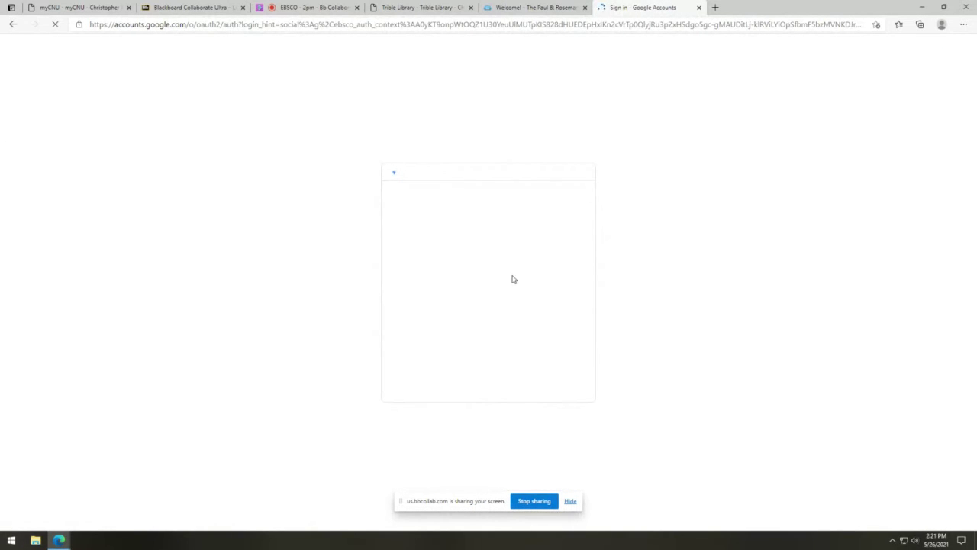
{"action": "left_click", "coordinate": [447, 264]}
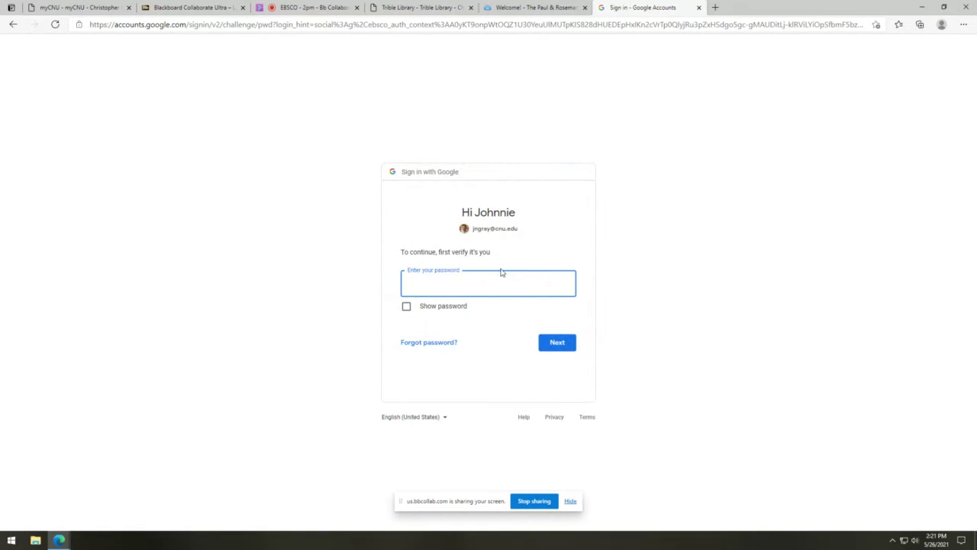
{"action": "type", "text": "••••••••••••"}
{"action": "key", "text": "Return"}
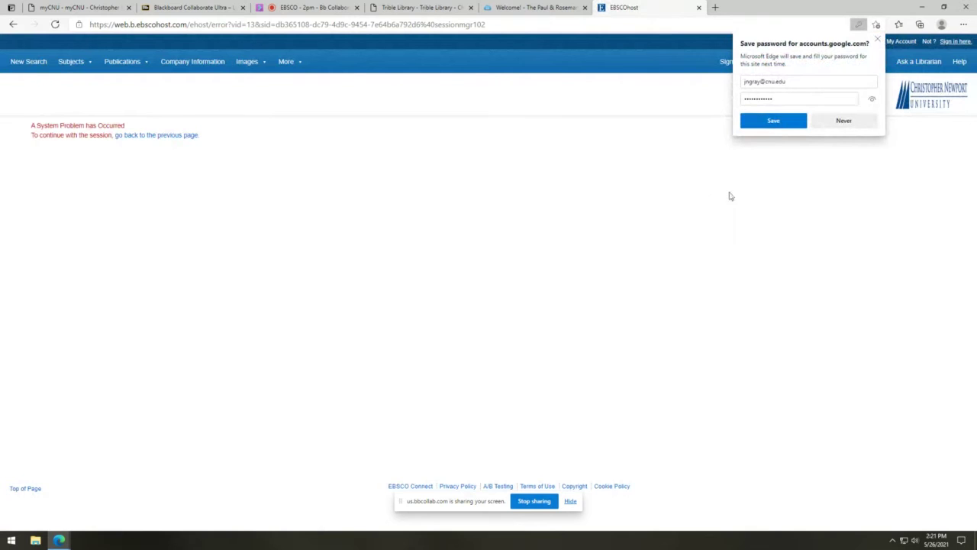
{"action": "left_click", "coordinate": [843, 121]}
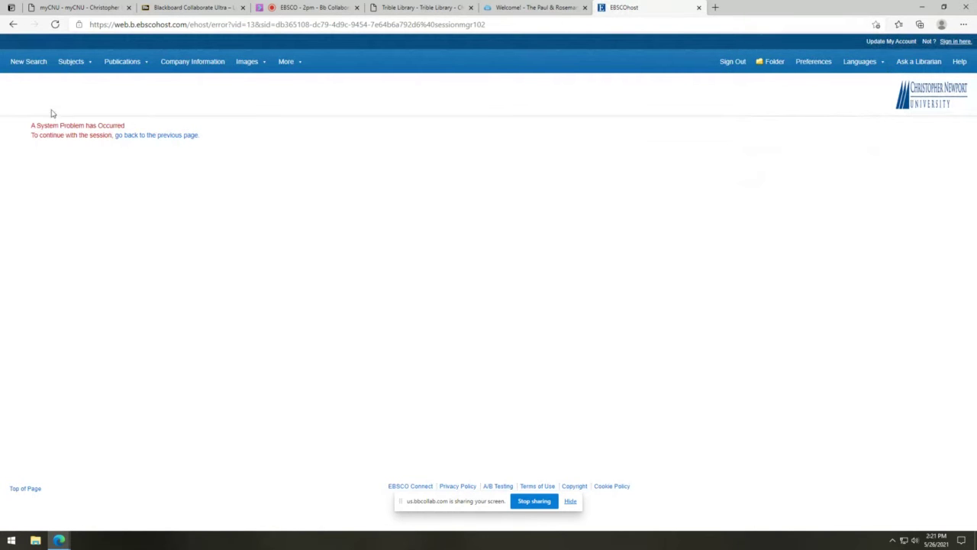
Step: Navigate back past the error and Google pages to the fuzzy-logic article record
{"action": "left_click", "coordinate": [166, 136]}
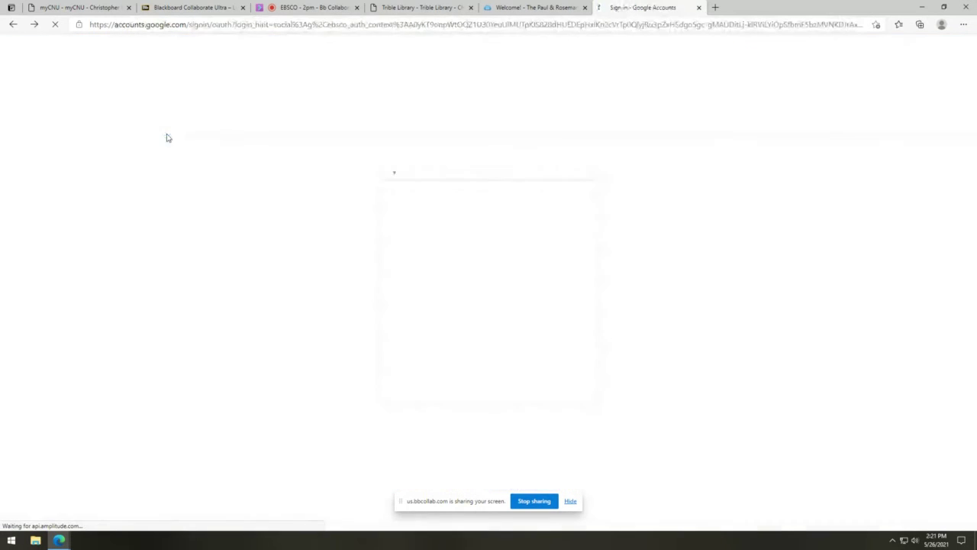
{"action": "left_click", "coordinate": [13, 25]}
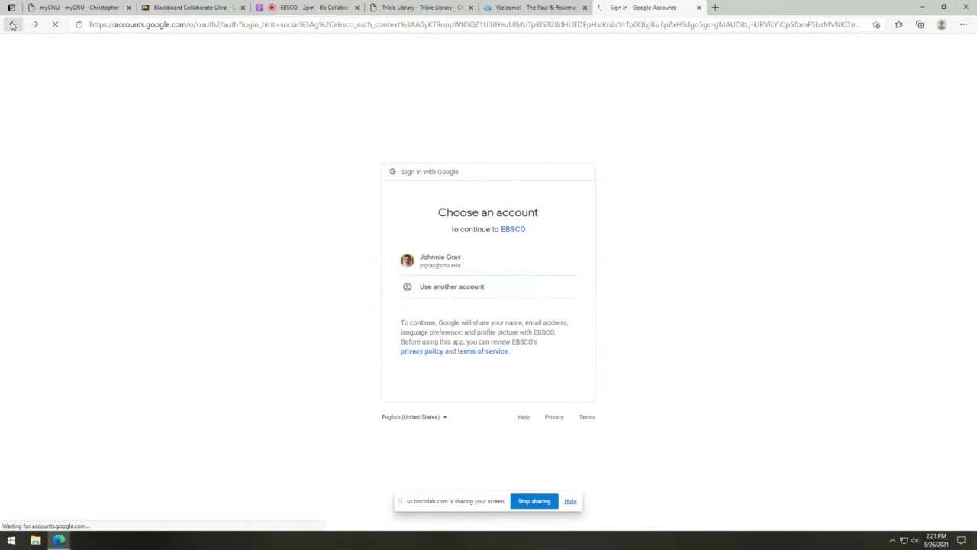
{"action": "left_click", "coordinate": [13, 26]}
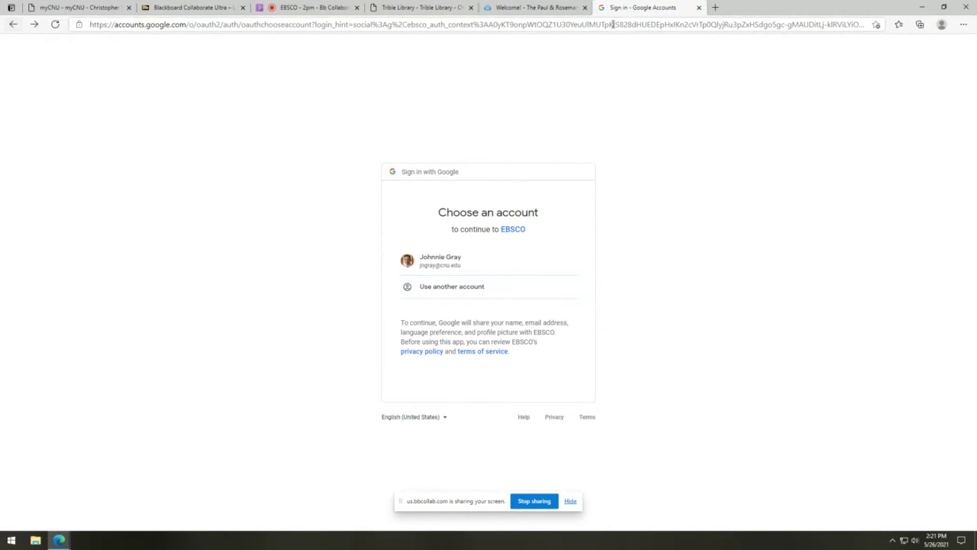
{"action": "left_click", "coordinate": [13, 25]}
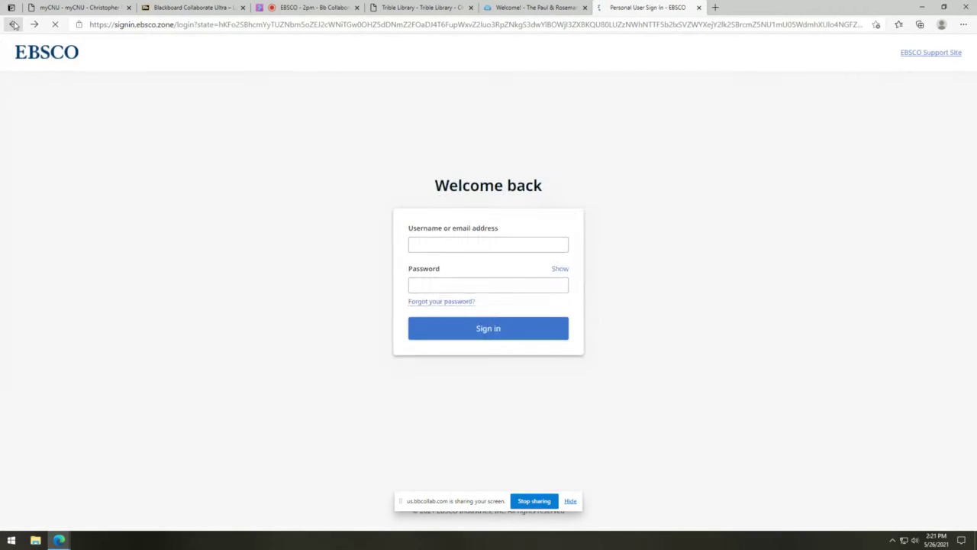
{"action": "left_click", "coordinate": [13, 26]}
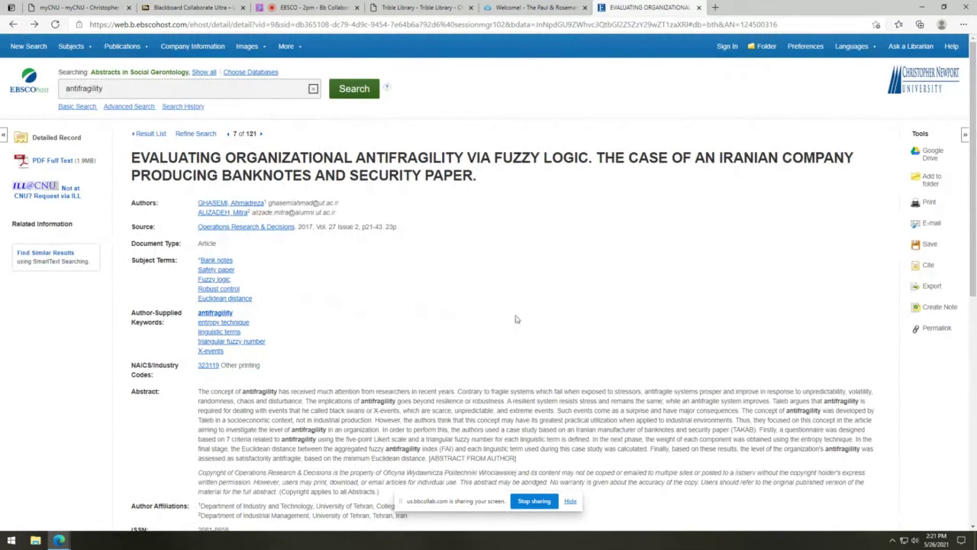
{"action": "scroll", "coordinate": [517, 319], "scroll_direction": "down", "scroll_amount": 2}
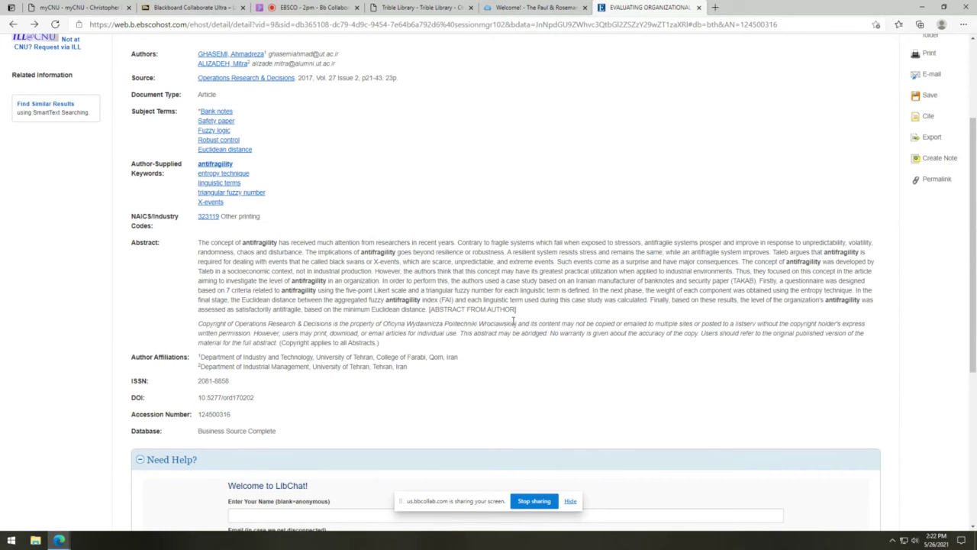
{"action": "scroll", "coordinate": [504, 315], "scroll_direction": "up", "scroll_amount": 2}
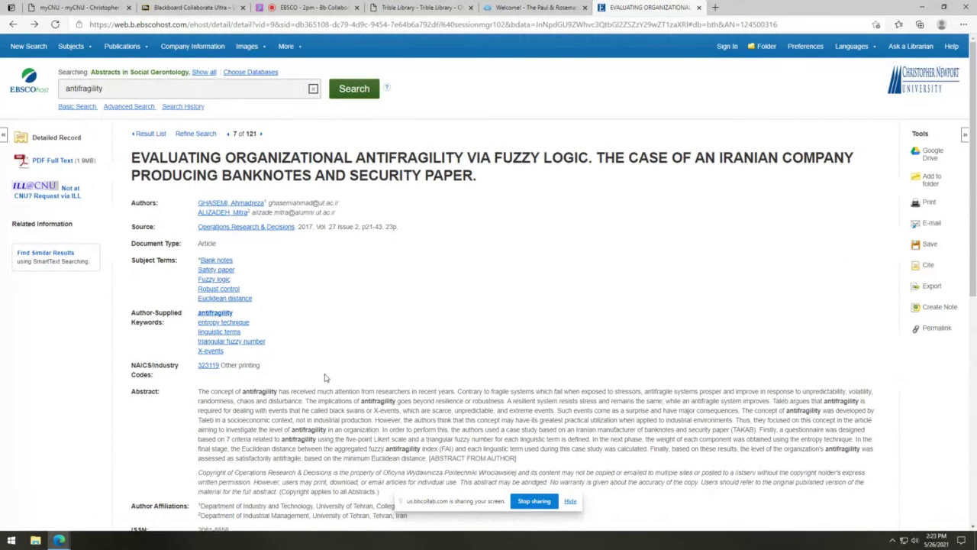
{"action": "scroll", "coordinate": [326, 378], "scroll_direction": "down", "scroll_amount": 3}
{"action": "scroll", "coordinate": [327, 377], "scroll_direction": "down", "scroll_amount": 3}
{"action": "scroll", "coordinate": [323, 375], "scroll_direction": "up", "scroll_amount": 5}
{"action": "left_click", "coordinate": [66, 260]}
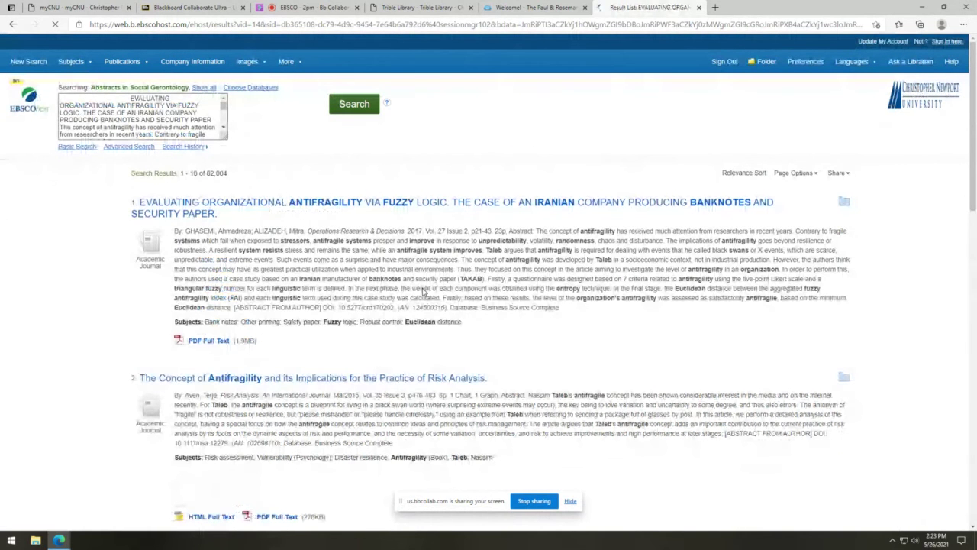
{"action": "mouse_move", "coordinate": [223, 107]}
{"action": "left_mouse_down"}
{"action": "mouse_move", "coordinate": [226, 127]}
{"action": "mouse_move", "coordinate": [231, 104]}
{"action": "left_mouse_up"}
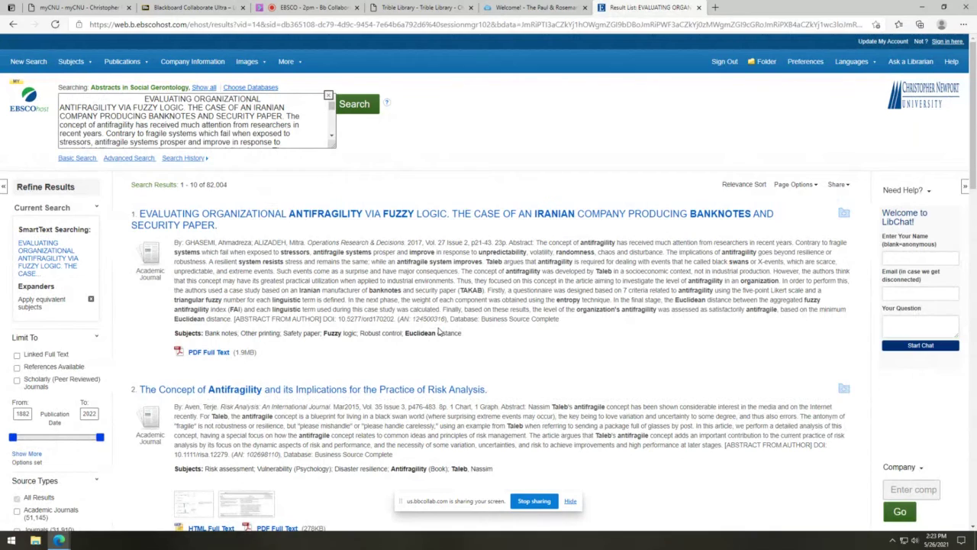
{"action": "scroll", "coordinate": [478, 349], "scroll_direction": "down", "scroll_amount": 1}
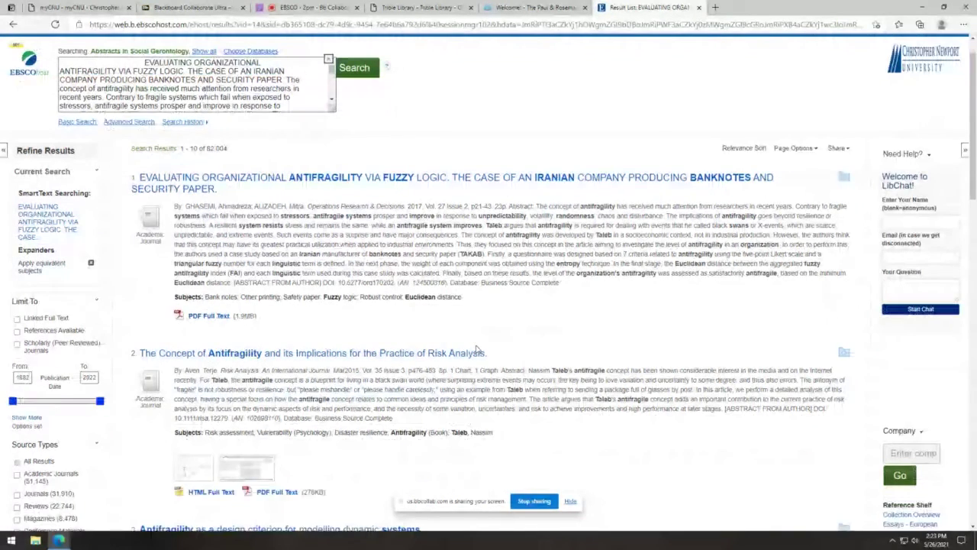
{"action": "scroll", "coordinate": [477, 349], "scroll_direction": "down", "scroll_amount": 5}
{"action": "scroll", "coordinate": [479, 349], "scroll_direction": "down", "scroll_amount": 2}
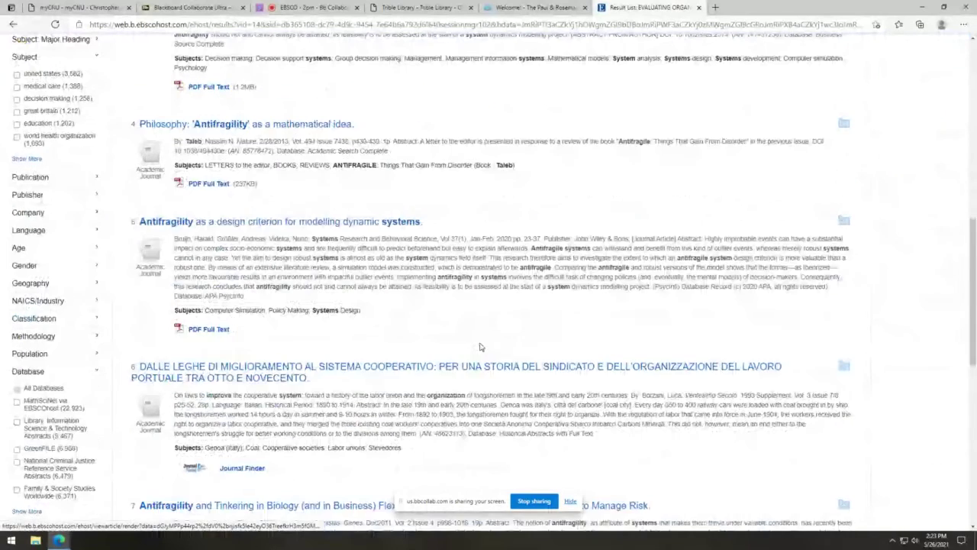
{"action": "scroll", "coordinate": [480, 346], "scroll_direction": "down", "scroll_amount": 4}
{"action": "scroll", "coordinate": [480, 346], "scroll_direction": "up", "scroll_amount": 9}
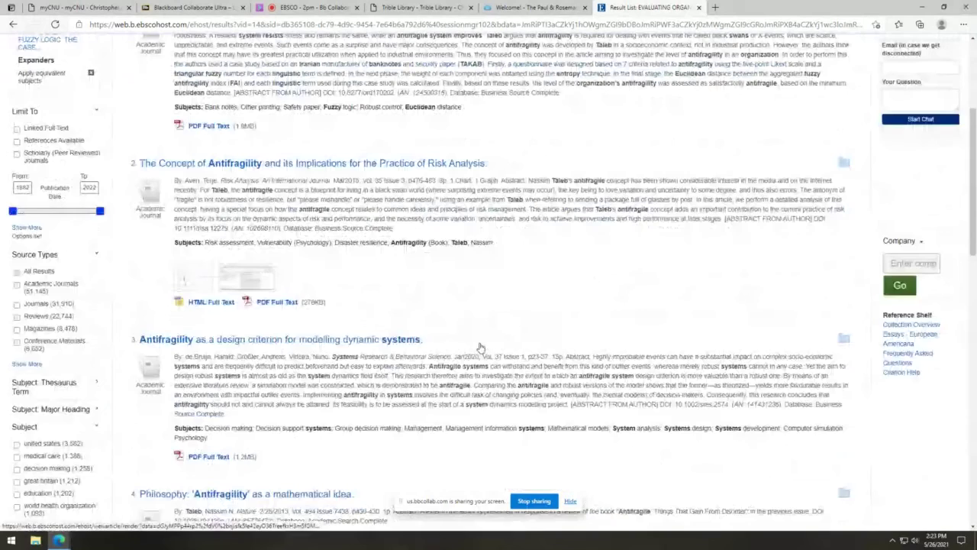
{"action": "scroll", "coordinate": [479, 348], "scroll_direction": "up", "scroll_amount": 3}
{"action": "scroll", "coordinate": [480, 347], "scroll_direction": "down", "scroll_amount": 1}
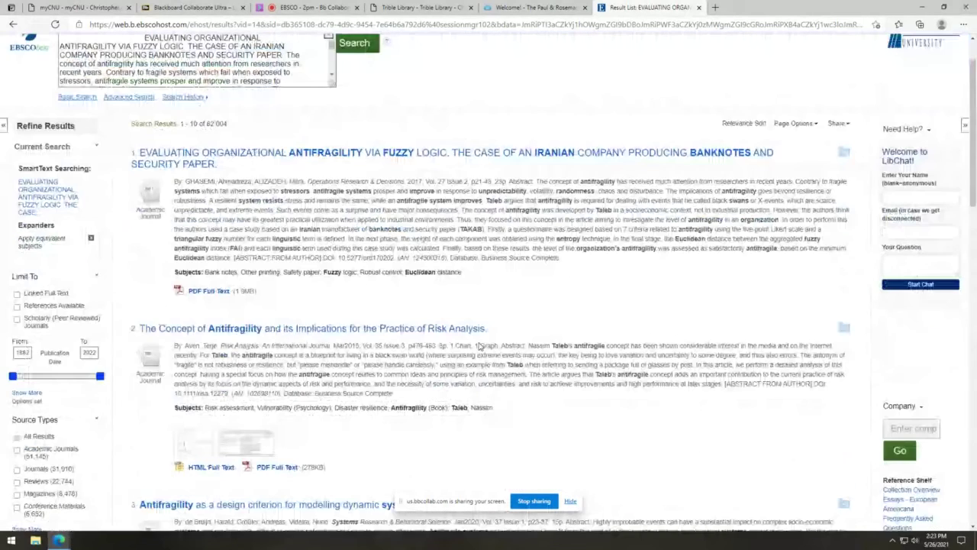
{"action": "scroll", "coordinate": [479, 347], "scroll_direction": "down", "scroll_amount": 3}
{"action": "scroll", "coordinate": [479, 346], "scroll_direction": "up", "scroll_amount": 4}
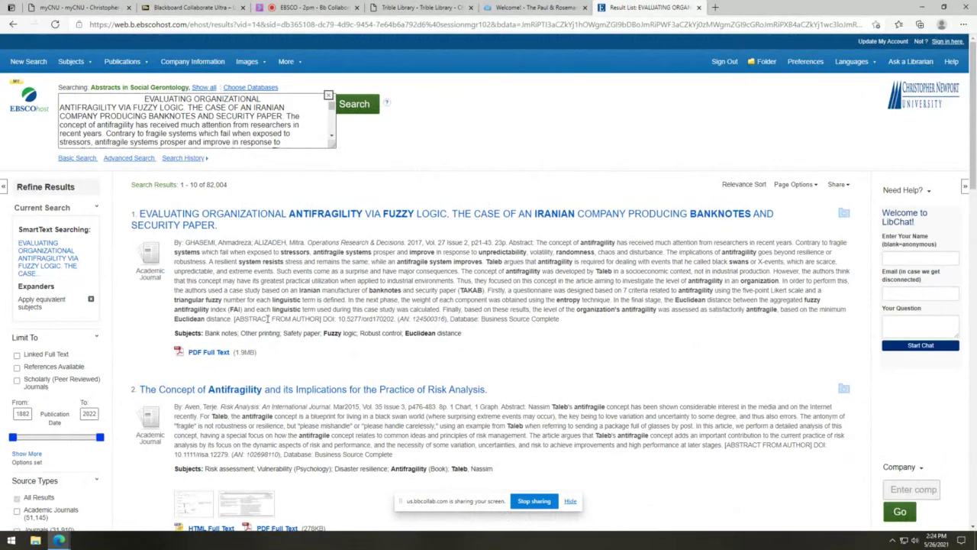
{"action": "scroll", "coordinate": [268, 319], "scroll_direction": "down", "scroll_amount": 3}
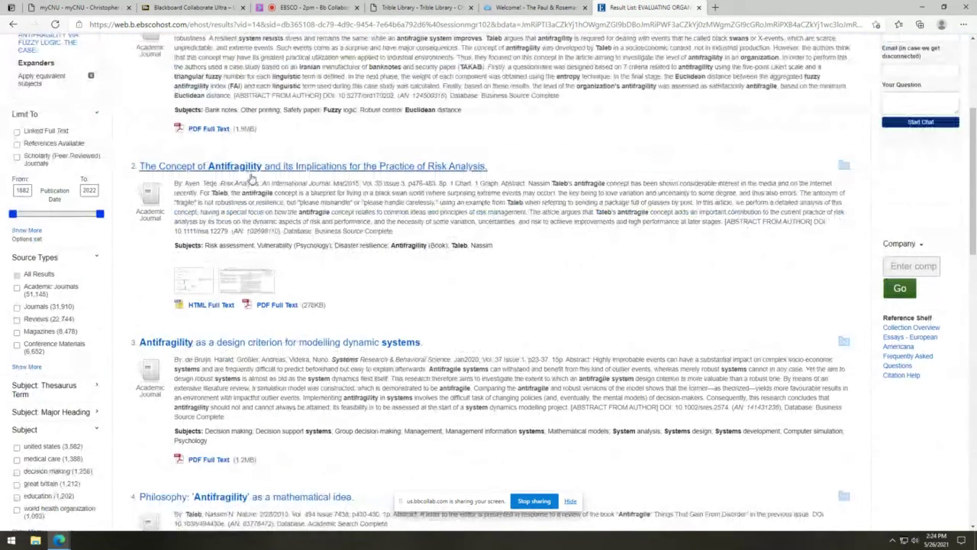
{"action": "scroll", "coordinate": [429, 307], "scroll_direction": "down", "scroll_amount": 1}
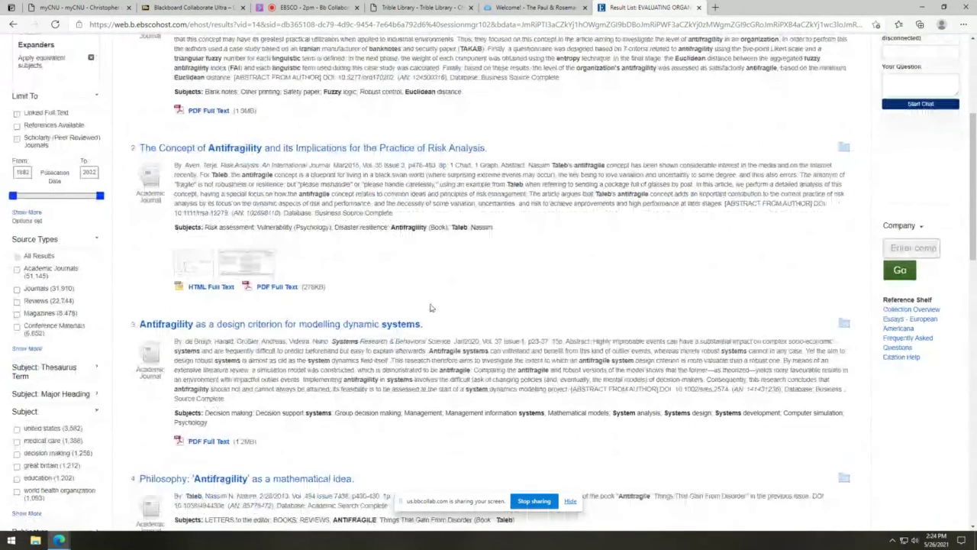
{"action": "scroll", "coordinate": [430, 308], "scroll_direction": "down", "scroll_amount": 1}
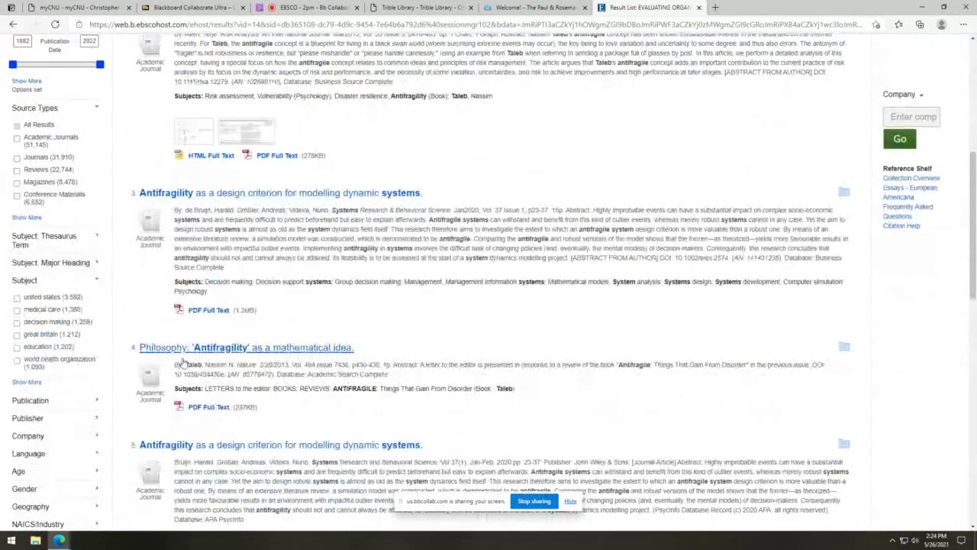
{"action": "scroll", "coordinate": [283, 395], "scroll_direction": "down", "scroll_amount": 1}
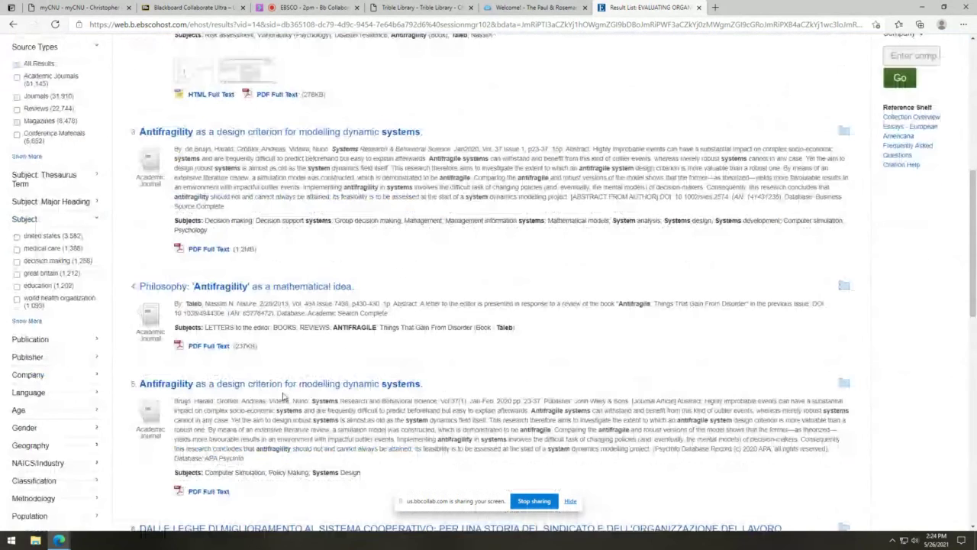
{"action": "scroll", "coordinate": [283, 395], "scroll_direction": "down", "scroll_amount": 1}
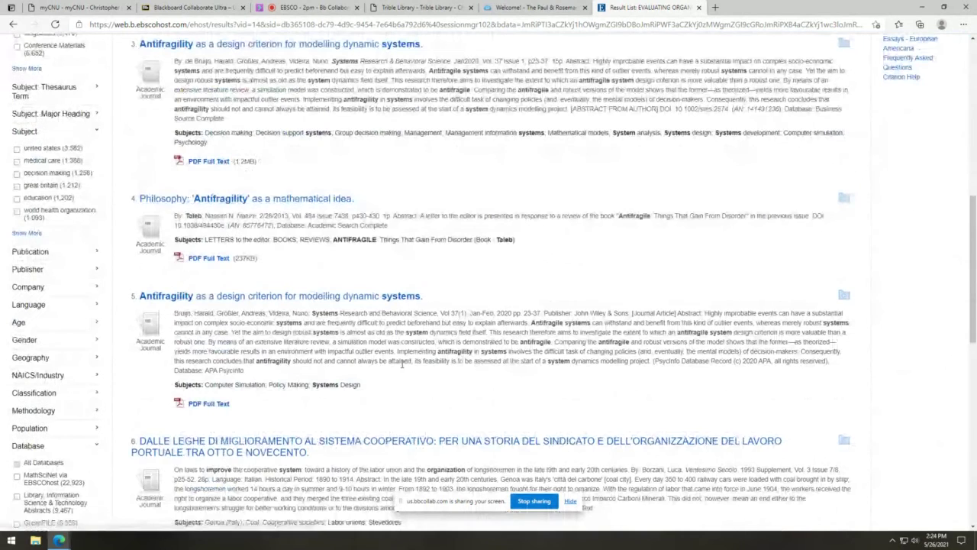
{"action": "scroll", "coordinate": [402, 364], "scroll_direction": "down", "scroll_amount": 3}
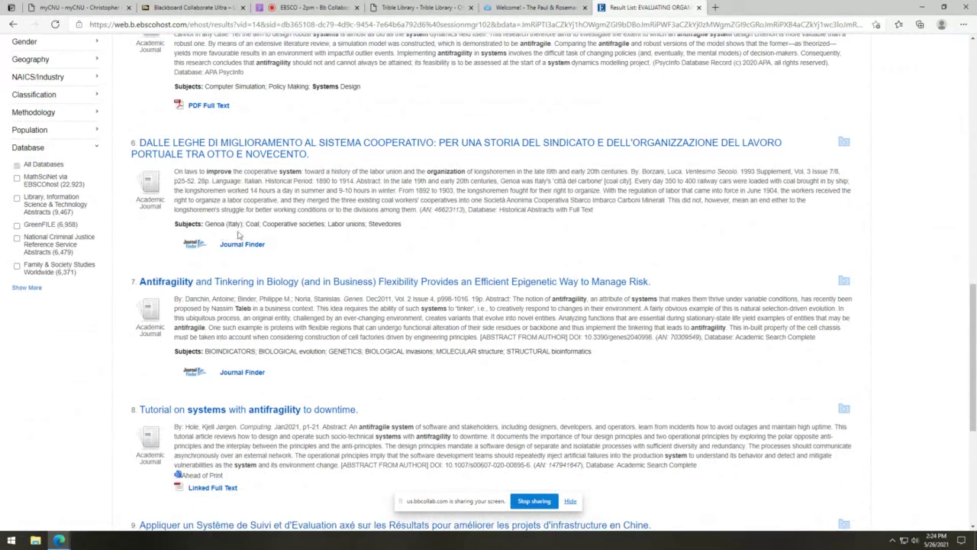
{"action": "scroll", "coordinate": [344, 282], "scroll_direction": "down", "scroll_amount": 2}
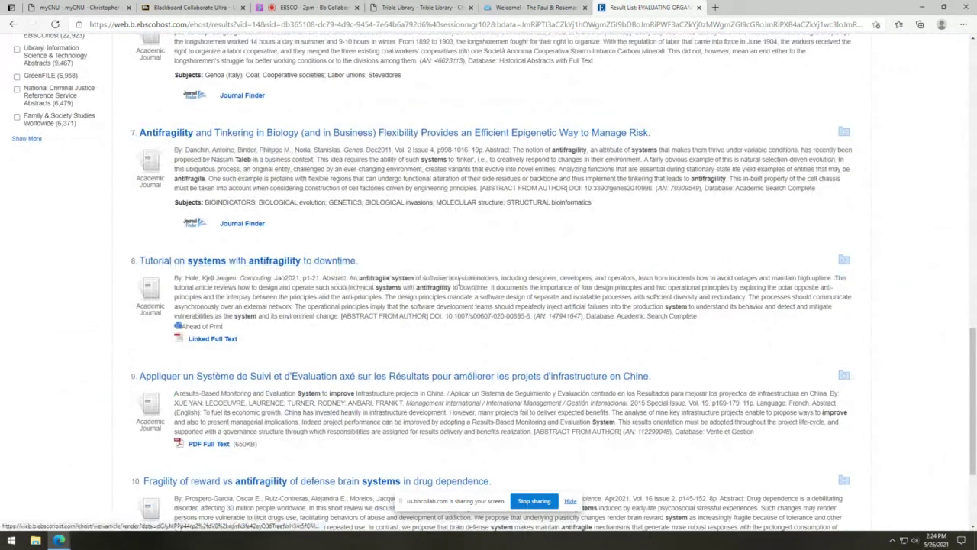
{"action": "scroll", "coordinate": [474, 281], "scroll_direction": "up", "scroll_amount": 1}
{"action": "scroll", "coordinate": [474, 281], "scroll_direction": "up", "scroll_amount": 10}
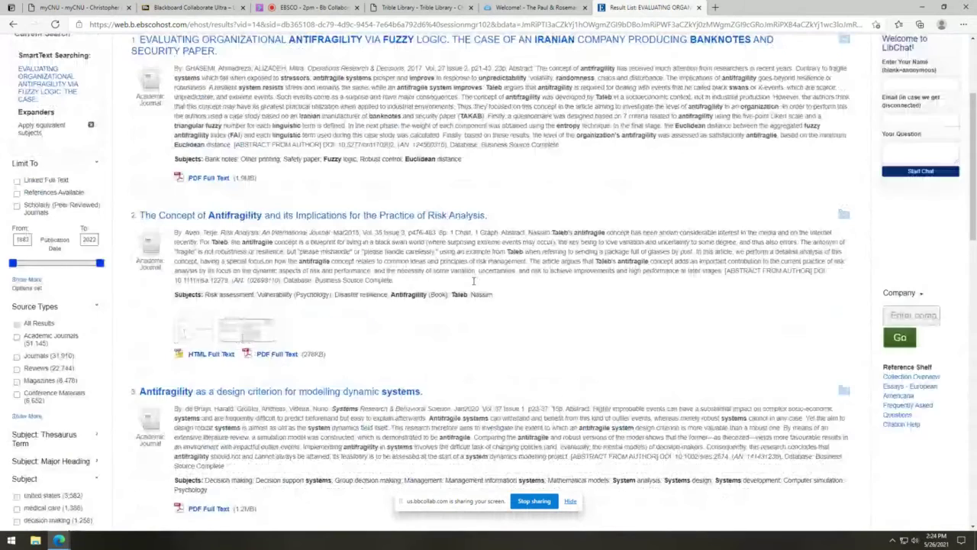
{"action": "scroll", "coordinate": [473, 281], "scroll_direction": "up", "scroll_amount": 3}
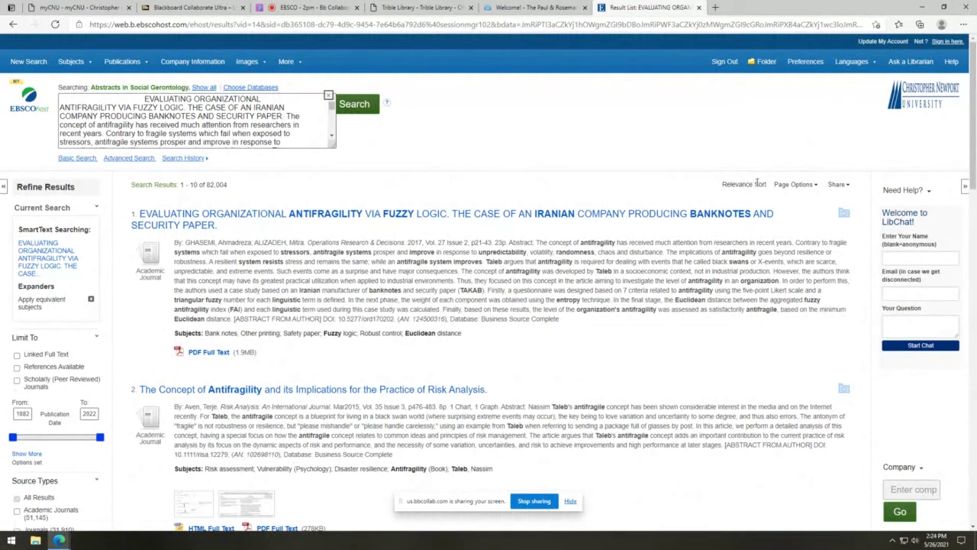
Step: Open result 1, the fuzzy-logic antifragility article, which leads to a system error page
{"action": "left_click_drag", "start_coordinate": [721, 187], "coordinate": [753, 188]}
{"action": "left_click", "coordinate": [360, 218]}
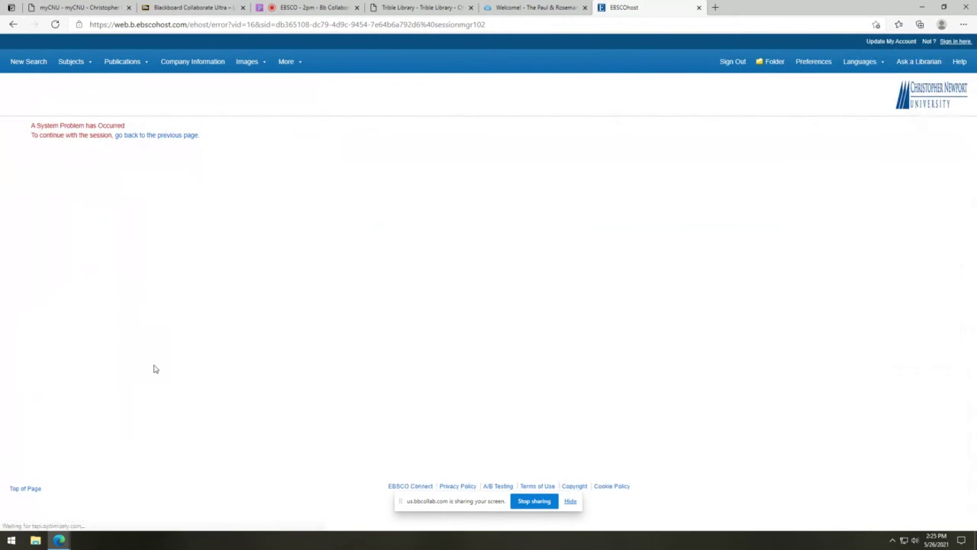
Step: Start a new basic search and bring up the Choose Databases list
{"action": "left_click", "coordinate": [25, 64]}
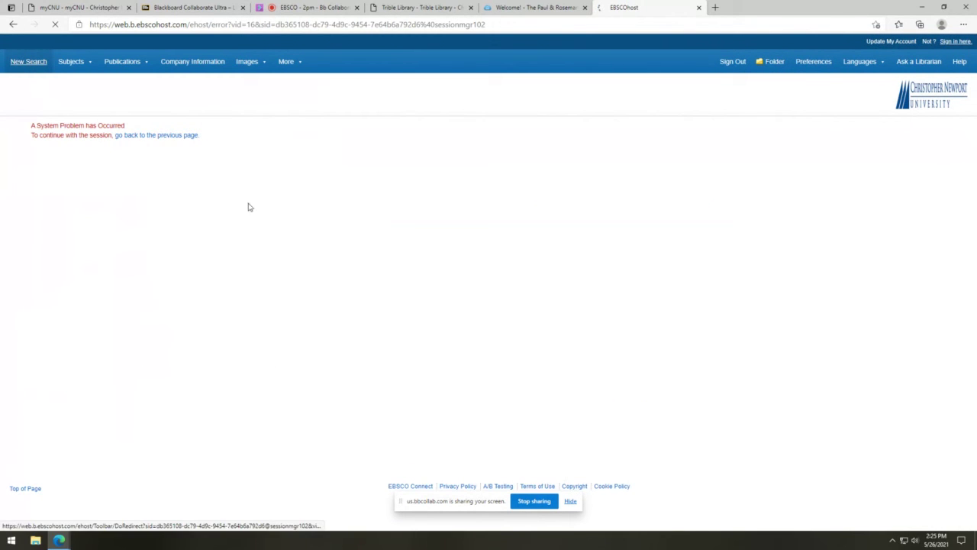
{"action": "scroll", "coordinate": [451, 303], "scroll_direction": "down", "scroll_amount": 3}
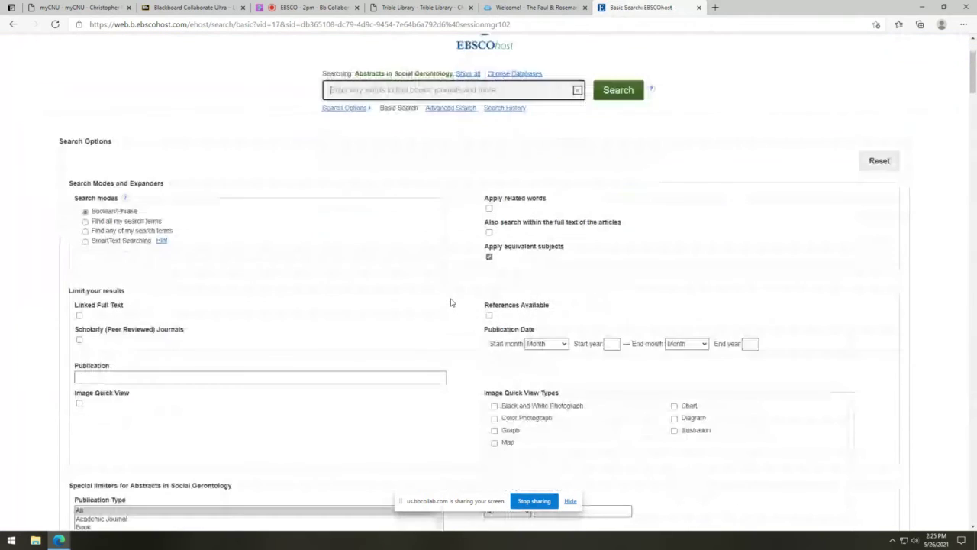
{"action": "scroll", "coordinate": [450, 303], "scroll_direction": "up", "scroll_amount": 2}
{"action": "scroll", "coordinate": [450, 303], "scroll_direction": "up", "scroll_amount": 1}
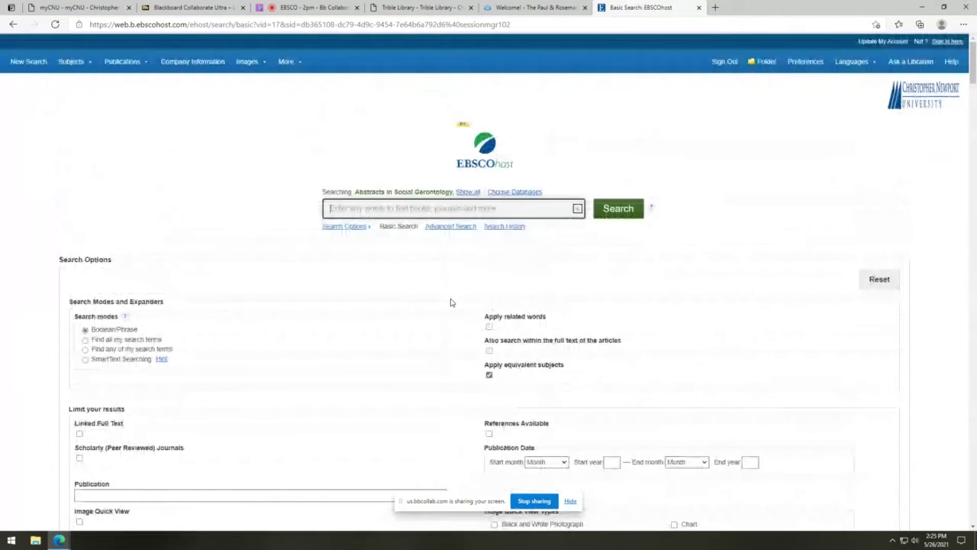
{"action": "scroll", "coordinate": [217, 250], "scroll_direction": "down", "scroll_amount": 5}
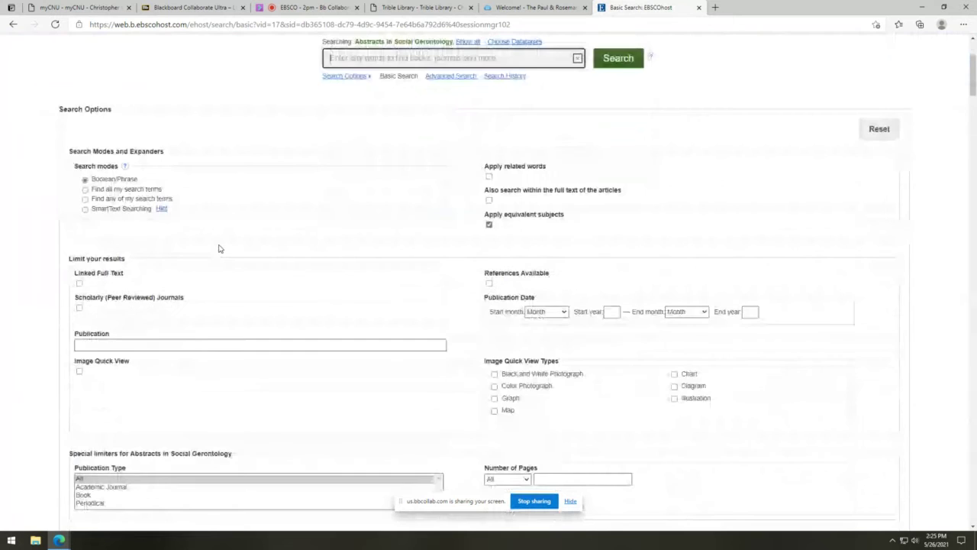
{"action": "scroll", "coordinate": [219, 246], "scroll_direction": "up", "scroll_amount": 5}
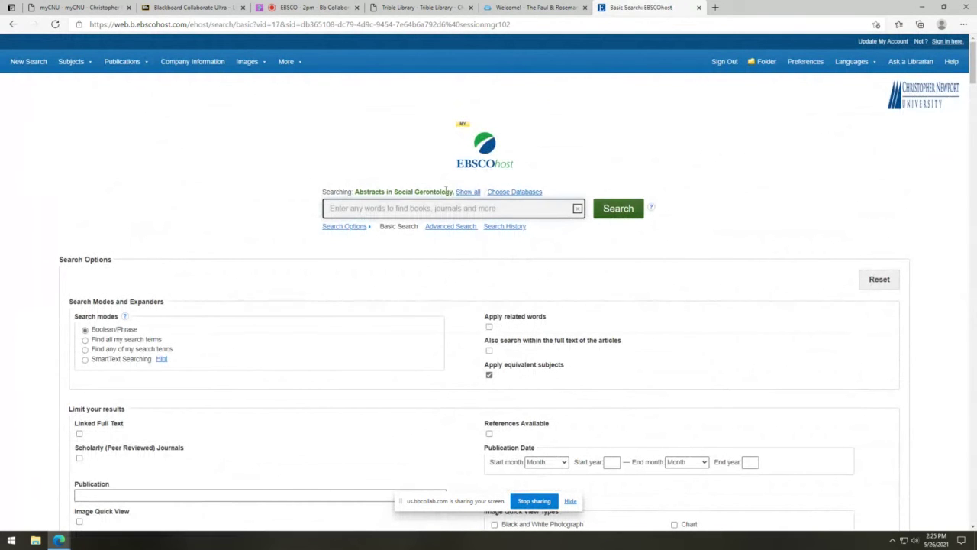
{"action": "left_click", "coordinate": [514, 193]}
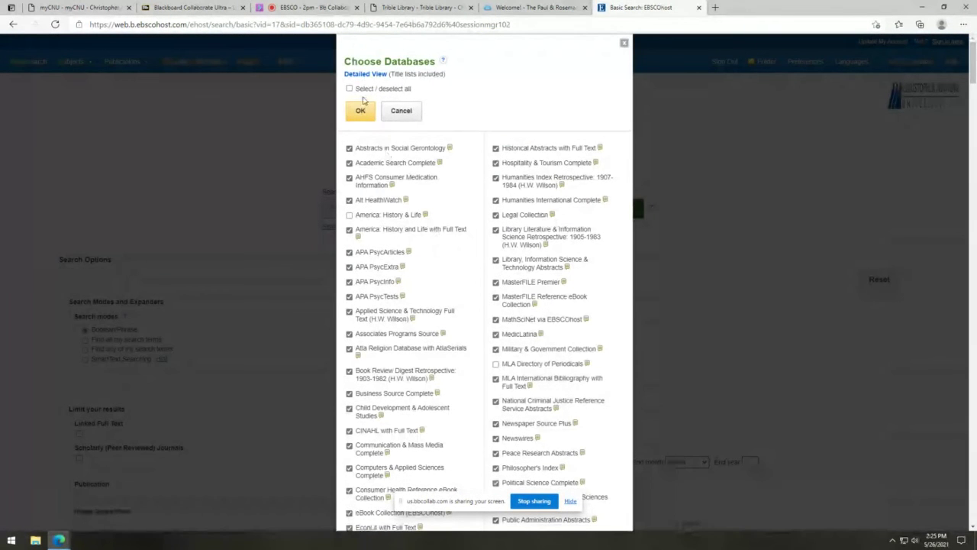
Step: Clear all database selections so only APA PsycArticles is searched, and confirm
{"action": "left_click", "coordinate": [349, 89]}
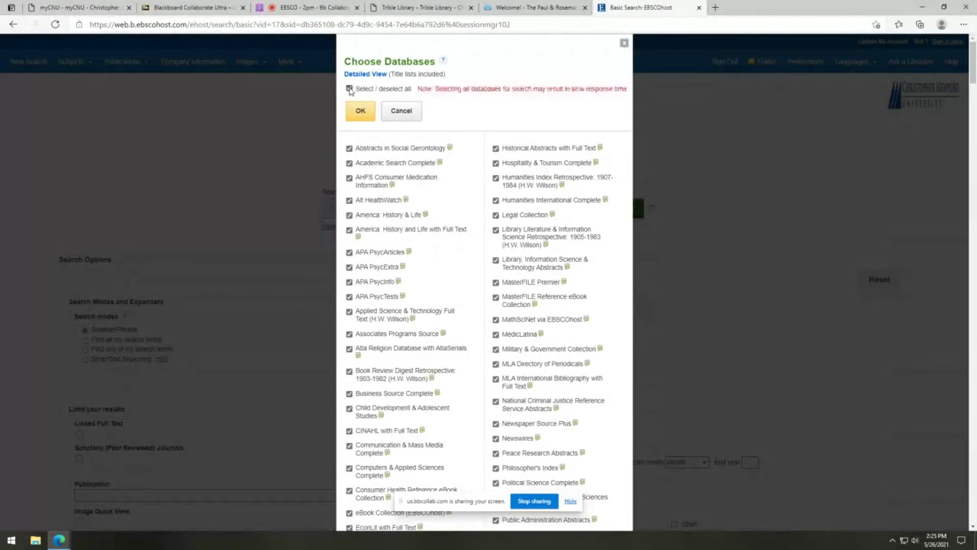
{"action": "left_click", "coordinate": [350, 89]}
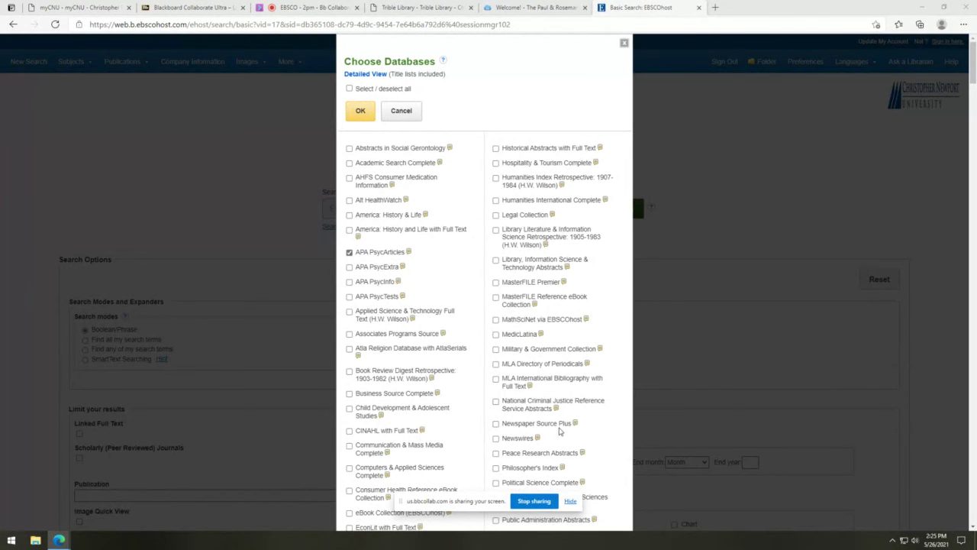
{"action": "left_click", "coordinate": [360, 112]}
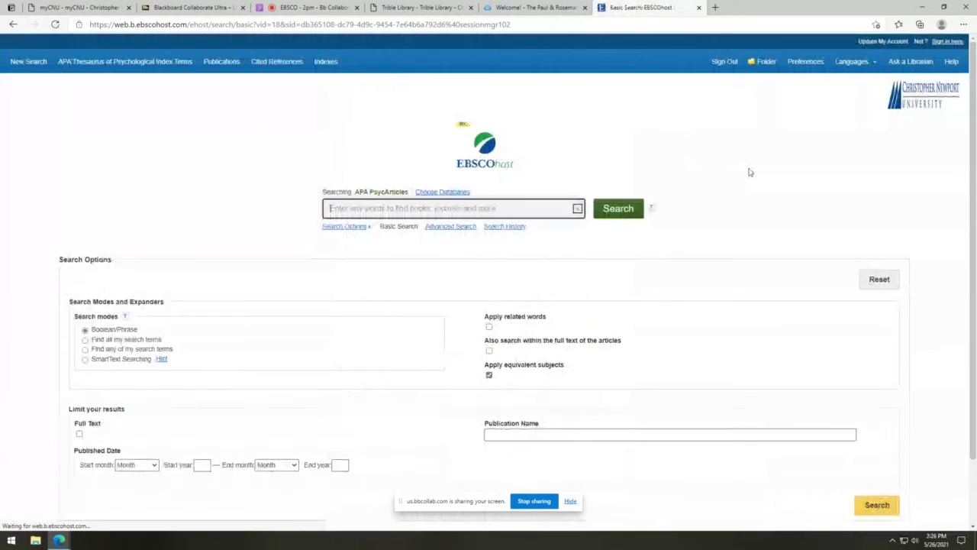
{"action": "scroll", "coordinate": [382, 331], "scroll_direction": "down", "scroll_amount": 1}
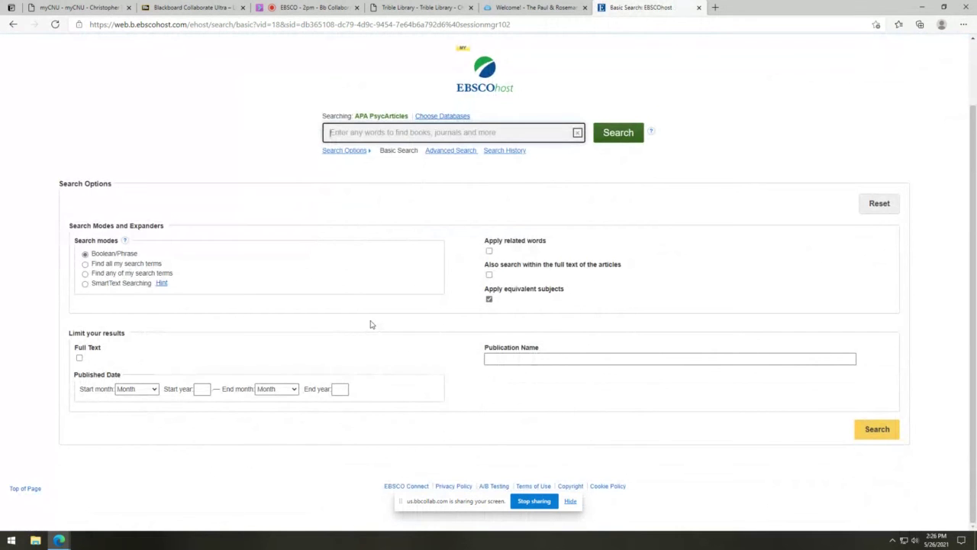
Step: Switch to the Advanced Search form for APA PsycArticles
{"action": "left_click", "coordinate": [447, 152]}
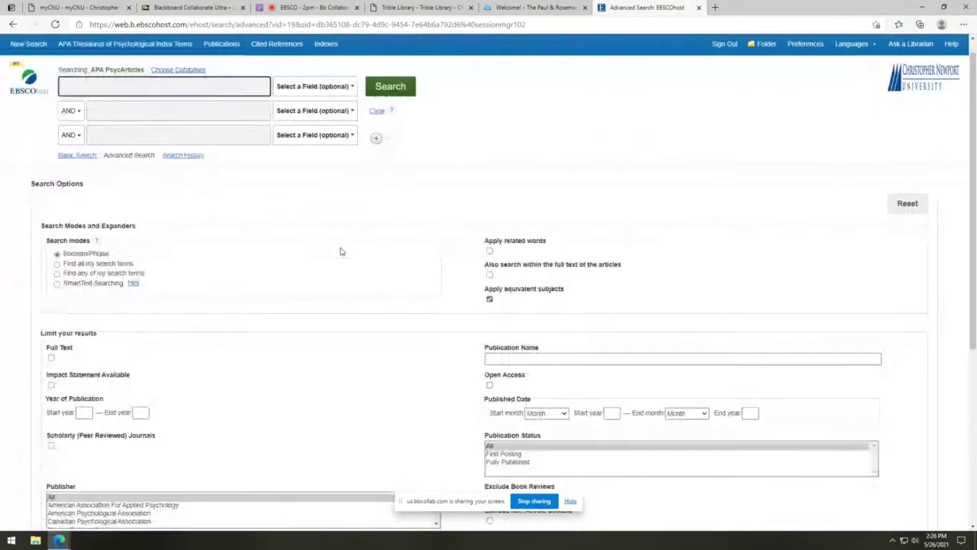
{"action": "scroll", "coordinate": [342, 251], "scroll_direction": "down", "scroll_amount": 4}
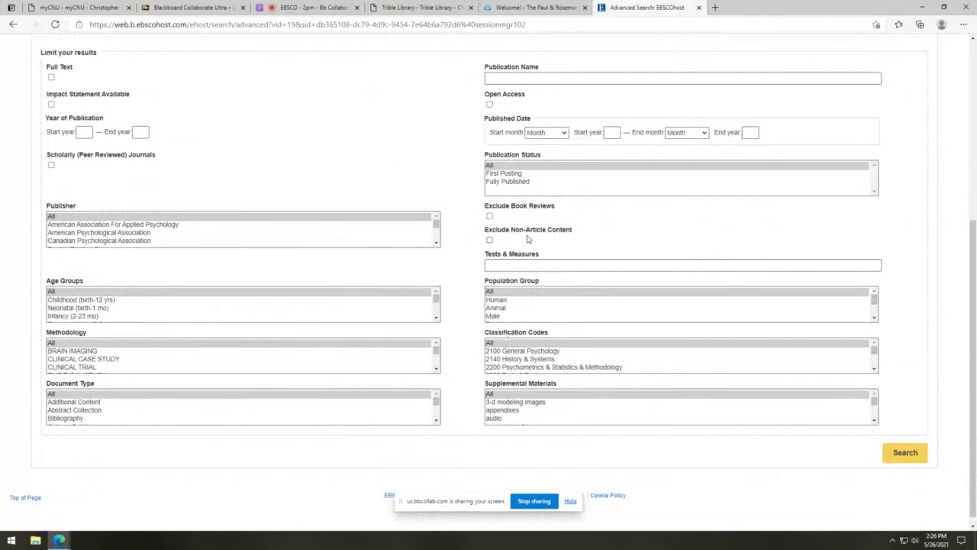
{"action": "scroll", "coordinate": [528, 238], "scroll_direction": "up", "scroll_amount": 1}
{"action": "scroll", "coordinate": [528, 239], "scroll_direction": "down", "scroll_amount": 1}
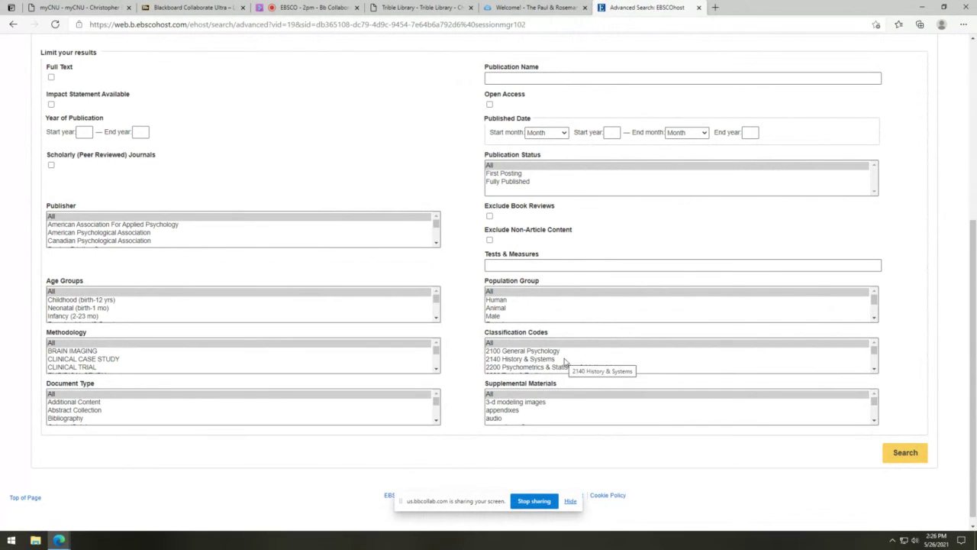
{"action": "scroll", "coordinate": [566, 361], "scroll_direction": "down", "scroll_amount": 1}
{"action": "scroll", "coordinate": [540, 304], "scroll_direction": "down", "scroll_amount": 1}
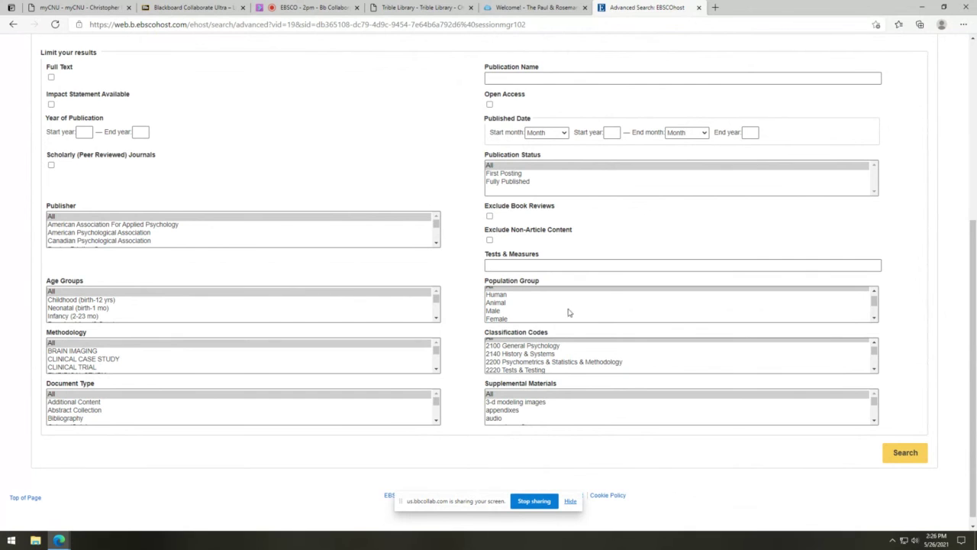
Step: Limit results to the Middle Age (40-64 yrs) age group
{"action": "left_click", "coordinate": [615, 266]}
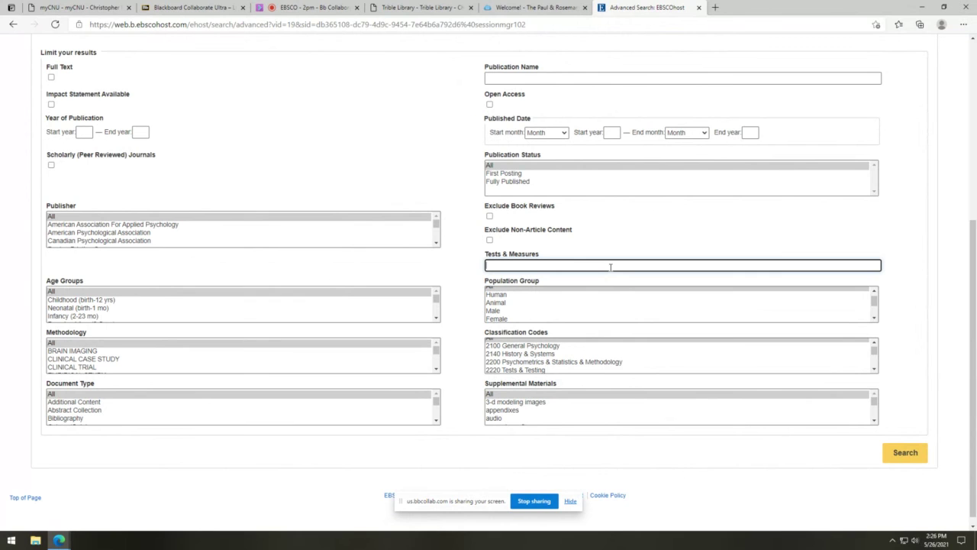
{"action": "scroll", "coordinate": [179, 237], "scroll_direction": "down", "scroll_amount": 3}
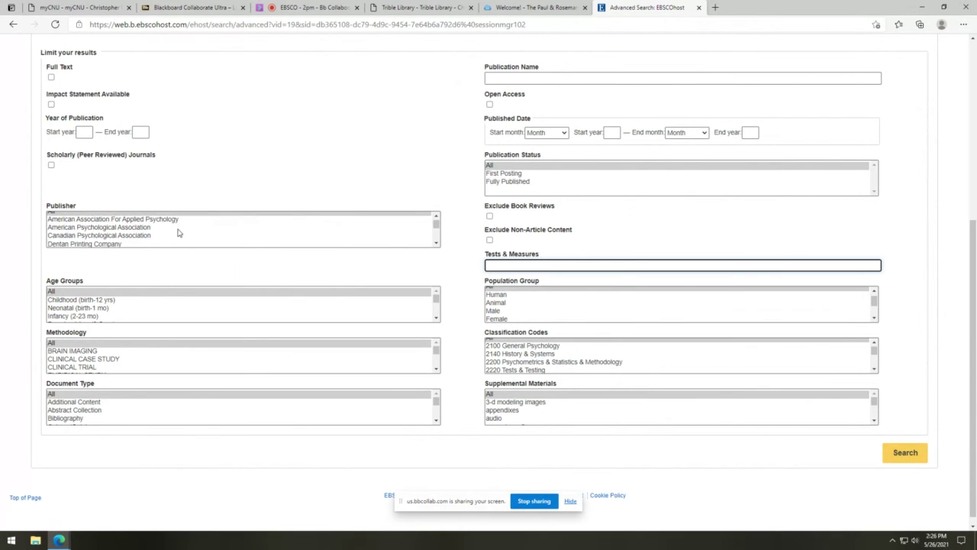
{"action": "scroll", "coordinate": [179, 233], "scroll_direction": "down", "scroll_amount": 10}
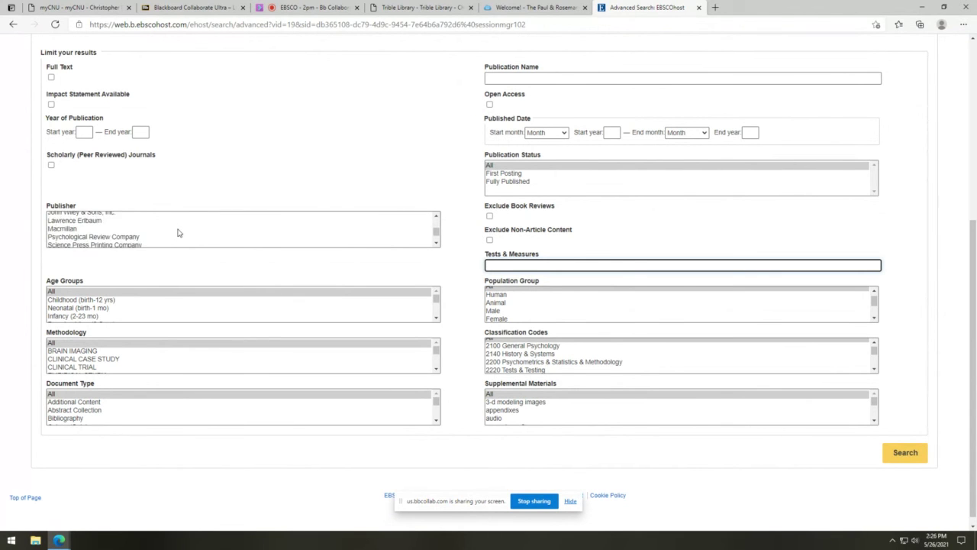
{"action": "scroll", "coordinate": [140, 310], "scroll_direction": "down", "scroll_amount": 5}
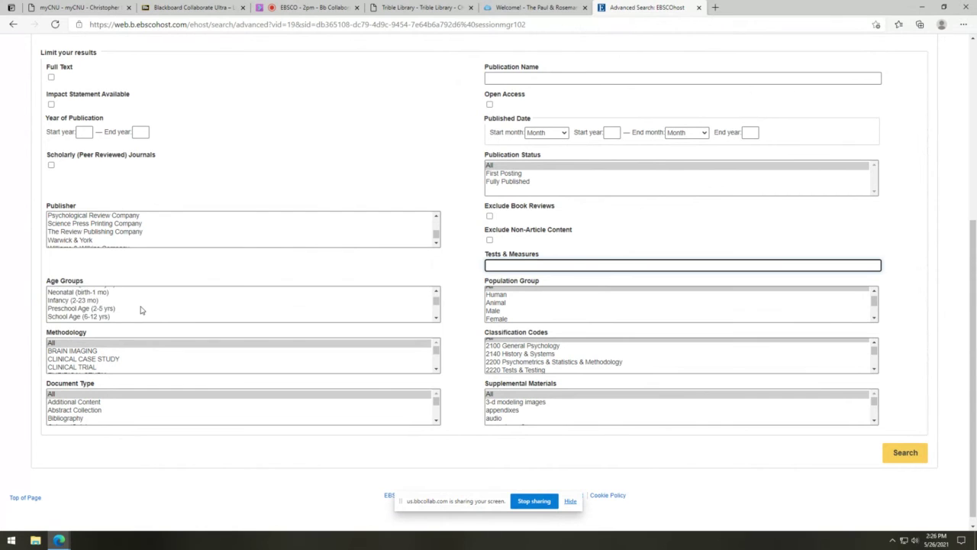
{"action": "scroll", "coordinate": [140, 310], "scroll_direction": "down", "scroll_amount": 3}
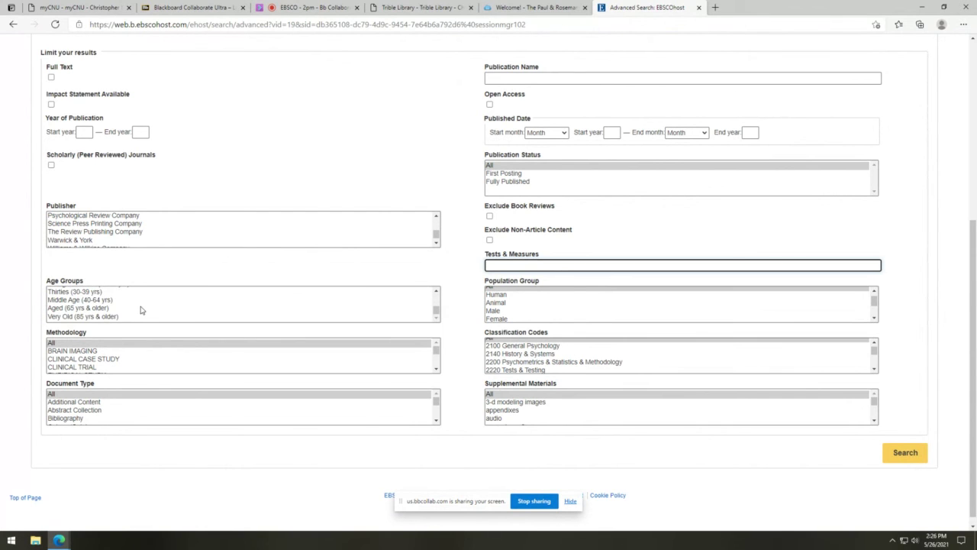
{"action": "left_click", "coordinate": [67, 300]}
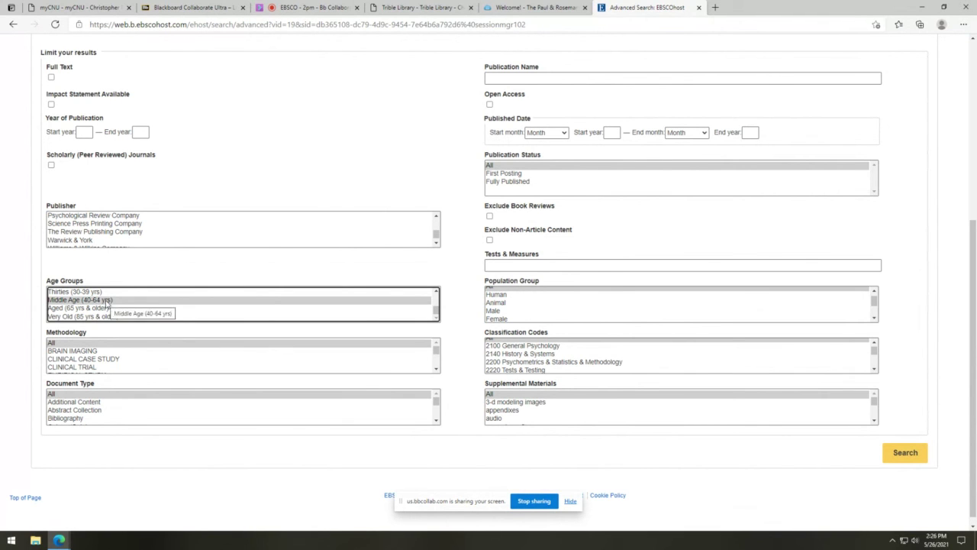
Step: Limit results to the Male population group
{"action": "scroll", "coordinate": [131, 353], "scroll_direction": "down", "scroll_amount": 2}
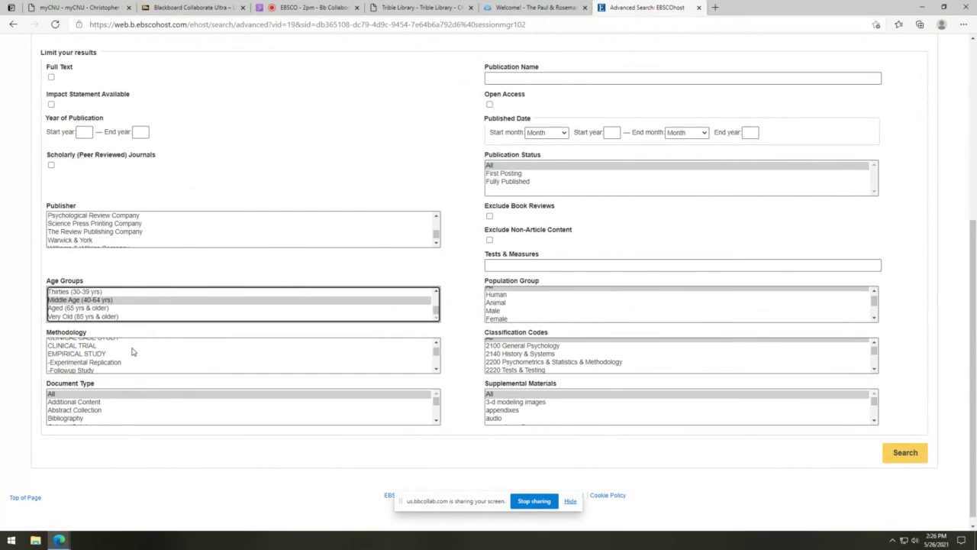
{"action": "scroll", "coordinate": [152, 359], "scroll_direction": "down", "scroll_amount": 3}
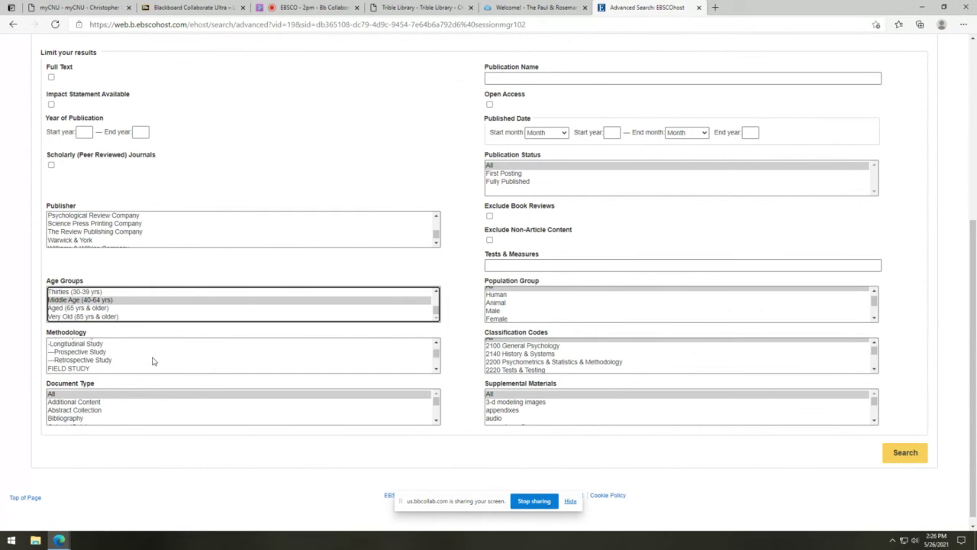
{"action": "scroll", "coordinate": [163, 354], "scroll_direction": "down", "scroll_amount": 4}
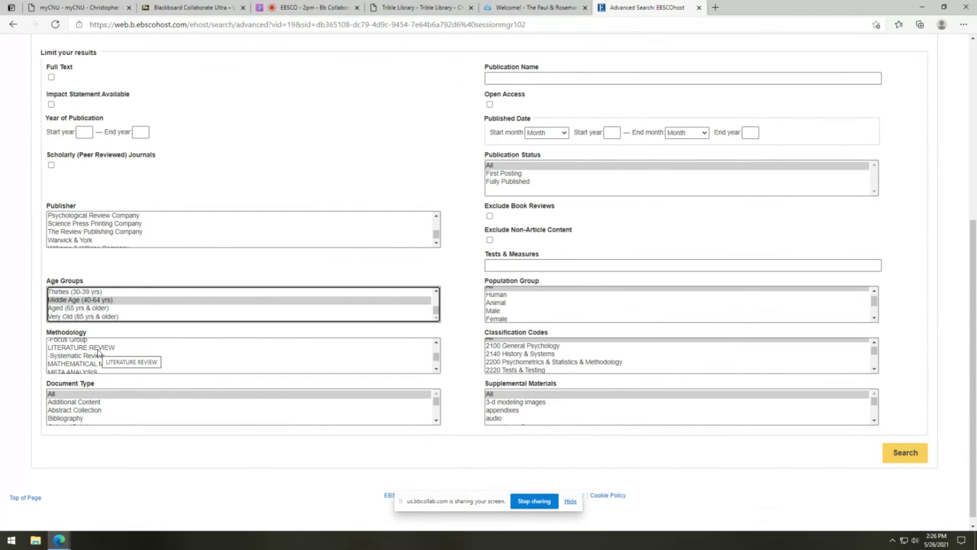
{"action": "scroll", "coordinate": [98, 350], "scroll_direction": "down", "scroll_amount": 1}
{"action": "scroll", "coordinate": [99, 348], "scroll_direction": "down", "scroll_amount": 1}
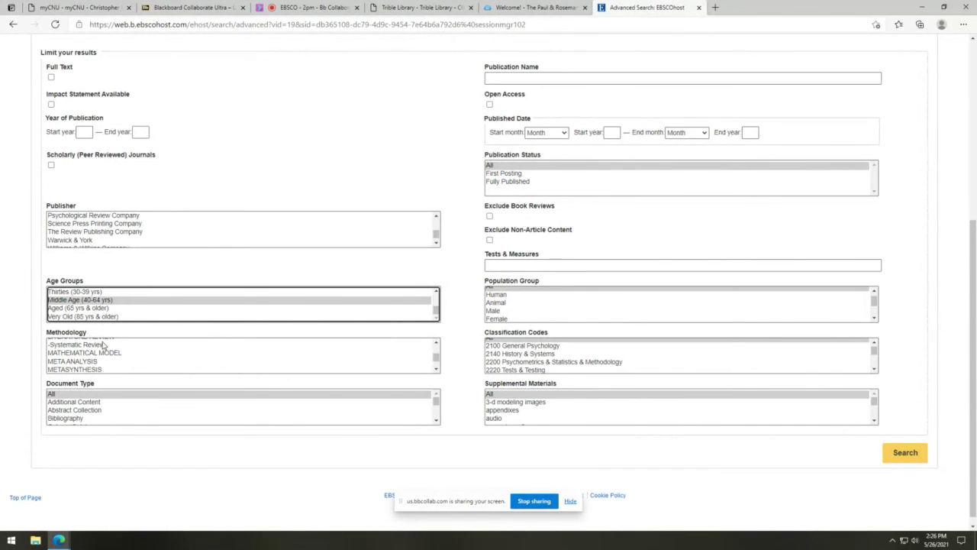
{"action": "scroll", "coordinate": [119, 411], "scroll_direction": "down", "scroll_amount": 3}
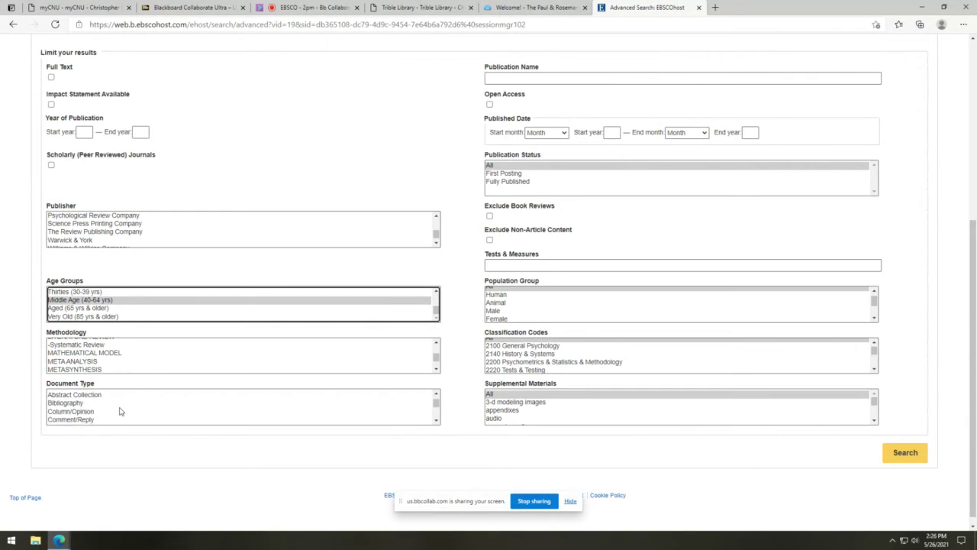
{"action": "scroll", "coordinate": [119, 411], "scroll_direction": "down", "scroll_amount": 10}
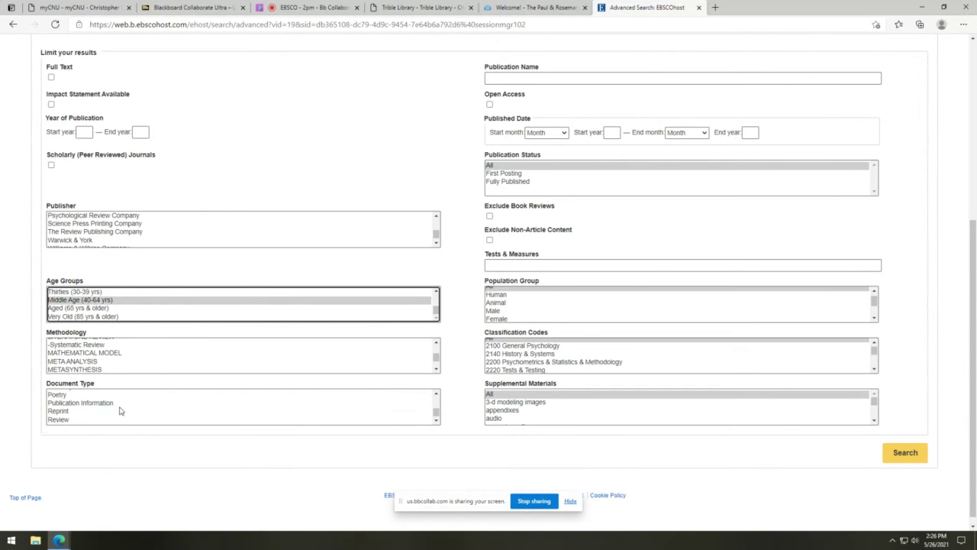
{"action": "scroll", "coordinate": [119, 410], "scroll_direction": "down", "scroll_amount": 1}
{"action": "scroll", "coordinate": [103, 406], "scroll_direction": "up", "scroll_amount": 2}
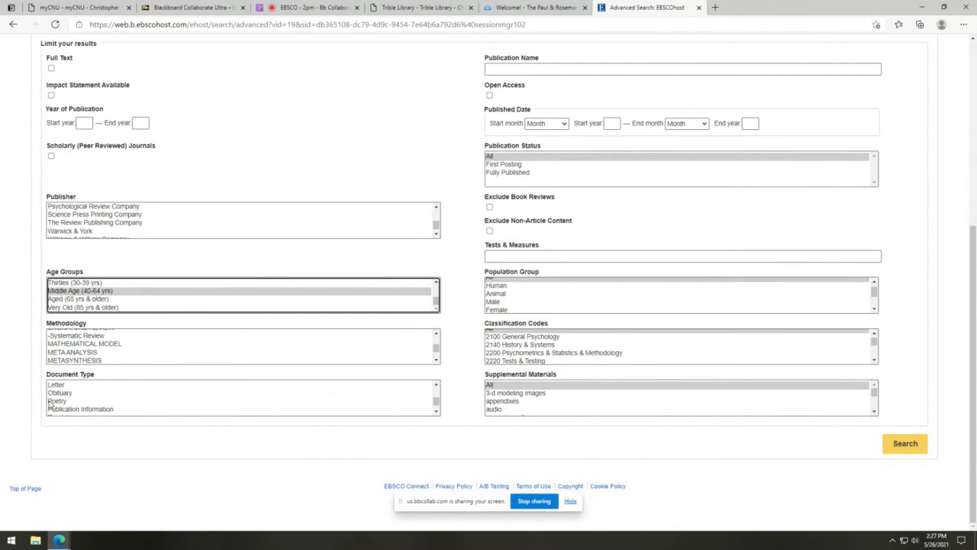
{"action": "scroll", "coordinate": [100, 404], "scroll_direction": "up", "scroll_amount": 1}
{"action": "scroll", "coordinate": [244, 128], "scroll_direction": "up", "scroll_amount": 1}
{"action": "scroll", "coordinate": [272, 259], "scroll_direction": "up", "scroll_amount": 3}
{"action": "scroll", "coordinate": [272, 258], "scroll_direction": "down", "scroll_amount": 1}
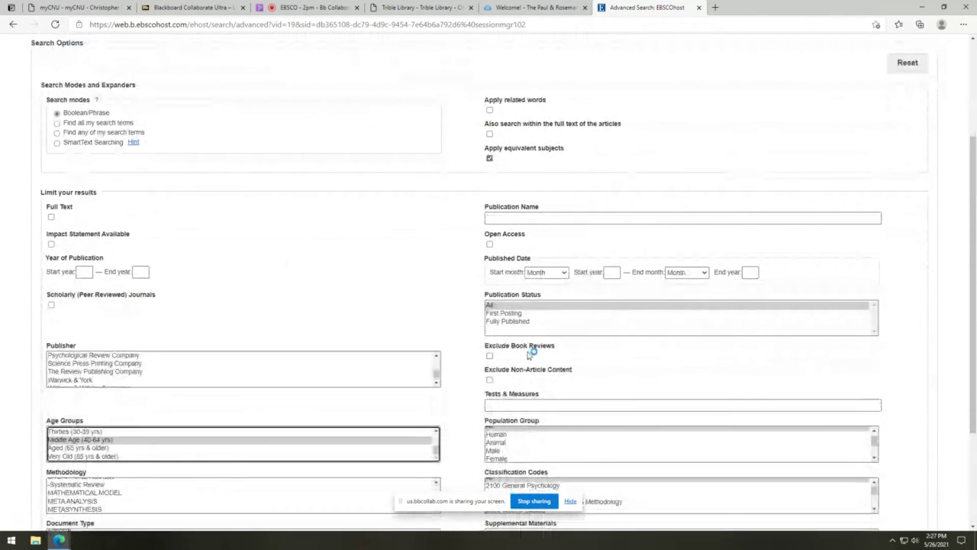
{"action": "left_click", "coordinate": [502, 452]}
{"action": "left_click", "coordinate": [272, 226]}
Step: Enter 'education inequality' in the first search box using the autocomplete suggestion
{"action": "scroll", "coordinate": [273, 229], "scroll_direction": "up", "scroll_amount": 3}
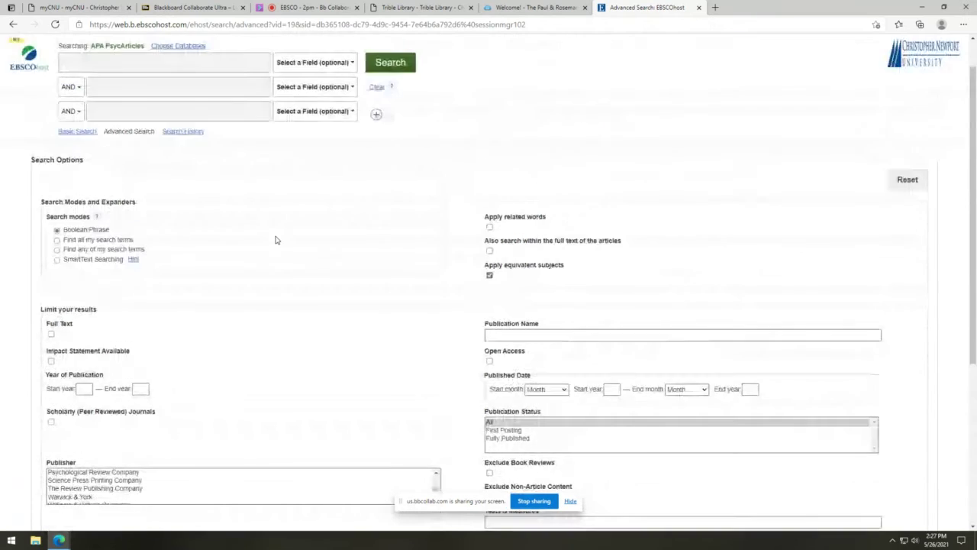
{"action": "left_click", "coordinate": [96, 98]}
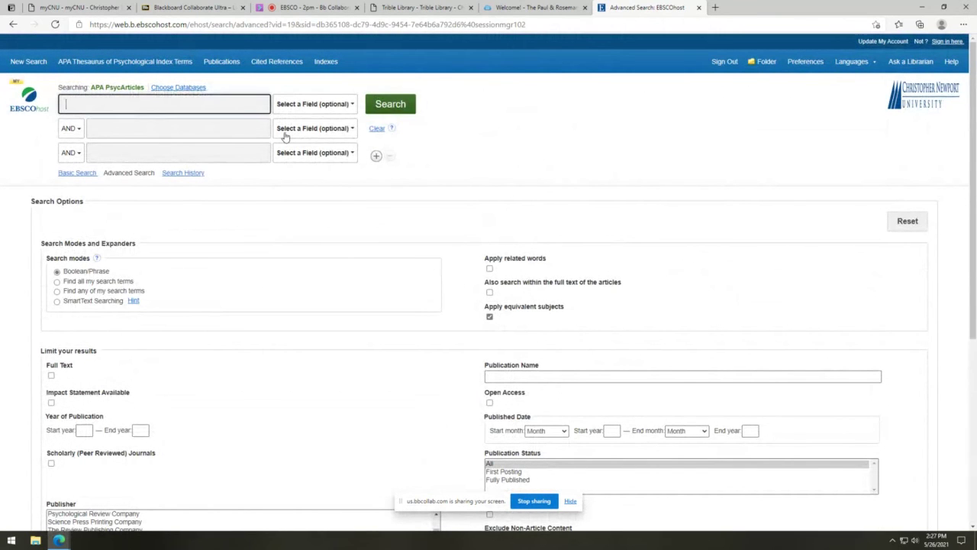
{"action": "type", "text": "education"}
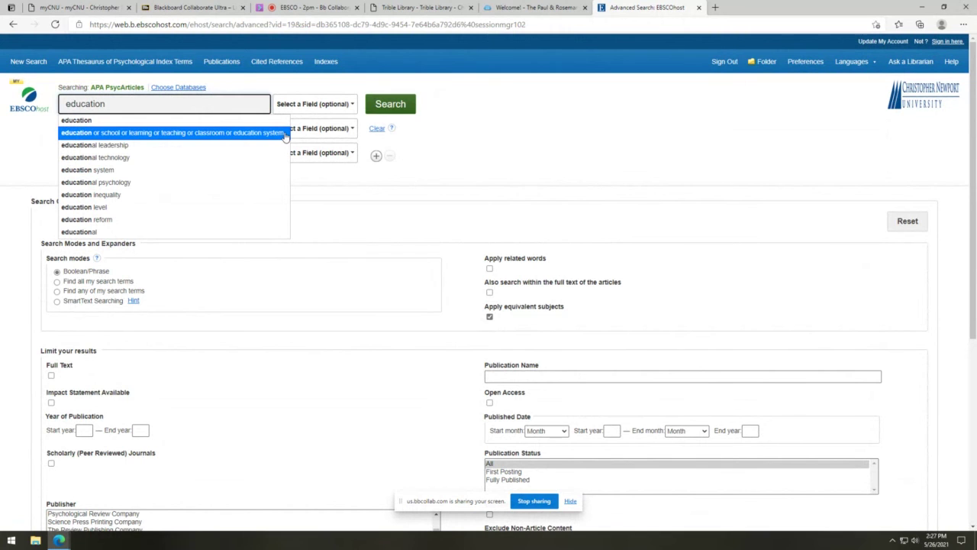
{"action": "left_click", "coordinate": [119, 195]}
Step: Run the search and open 'Job complexity and hazardous working conditions', returning from the error page
{"action": "left_click", "coordinate": [400, 106]}
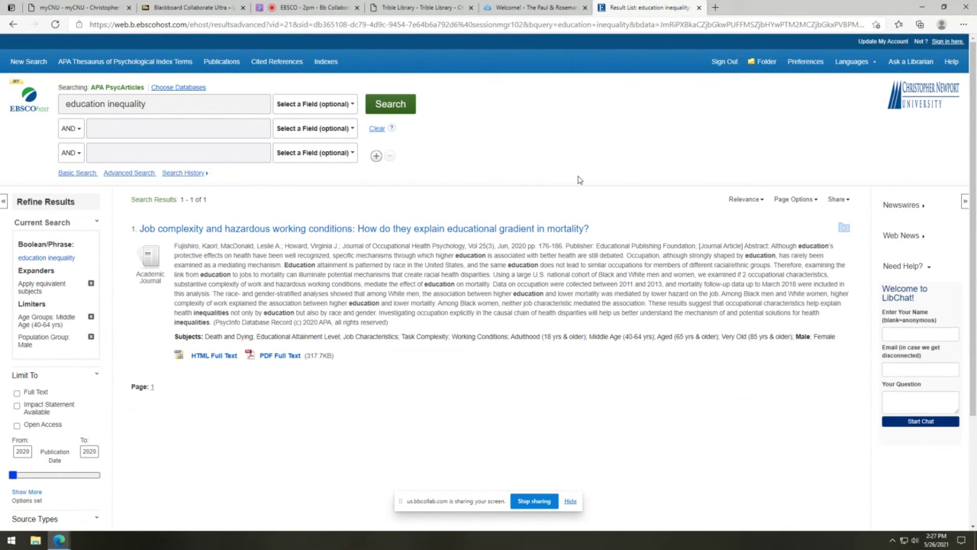
{"action": "left_click", "coordinate": [231, 237]}
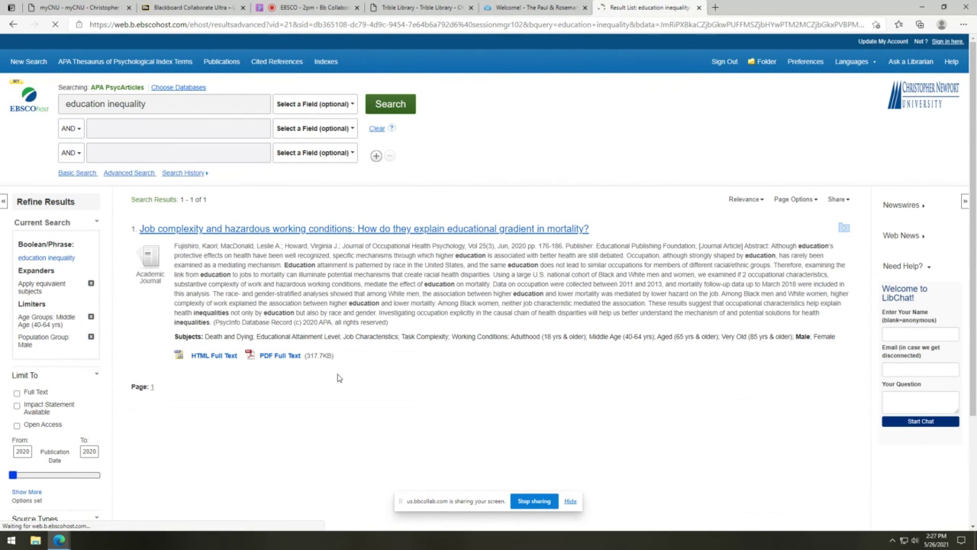
{"action": "left_click", "coordinate": [12, 25]}
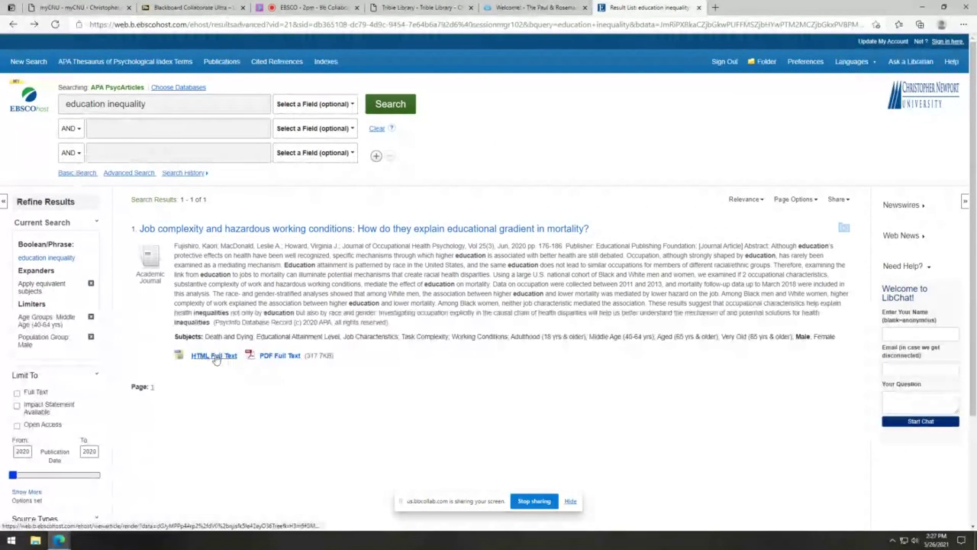
Step: Try the article's HTML Full Text and return from the error to the results list
{"action": "left_click", "coordinate": [216, 356]}
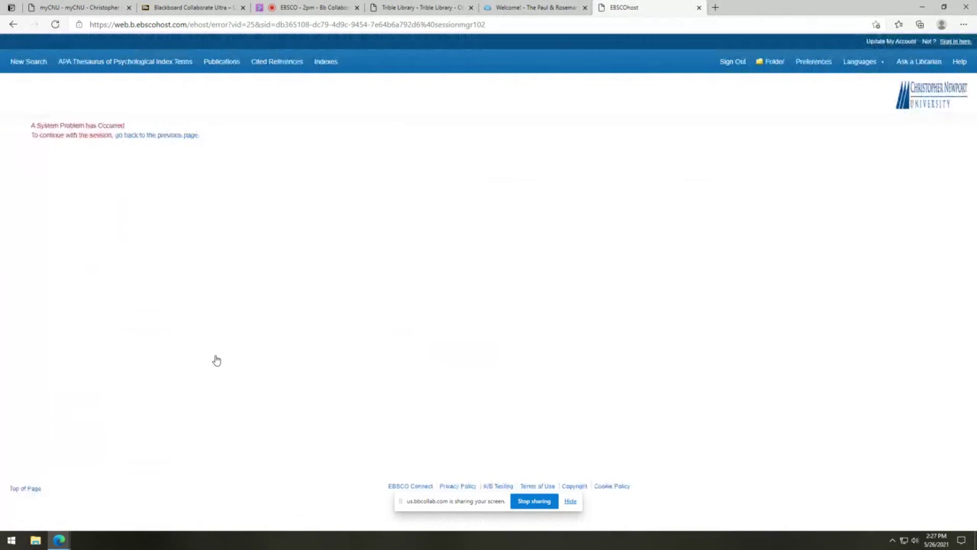
{"action": "left_click", "coordinate": [148, 136]}
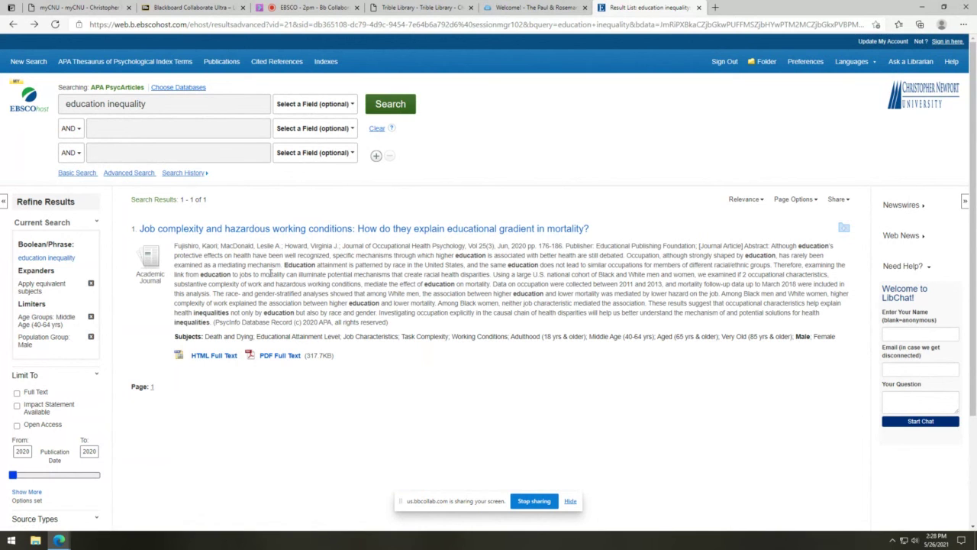
{"action": "scroll", "coordinate": [298, 351], "scroll_direction": "down", "scroll_amount": 2}
{"action": "scroll", "coordinate": [298, 351], "scroll_direction": "up", "scroll_amount": 2}
Step: Try the Folder and return from the error to the results list
{"action": "mouse_move", "coordinate": [865, 64]}
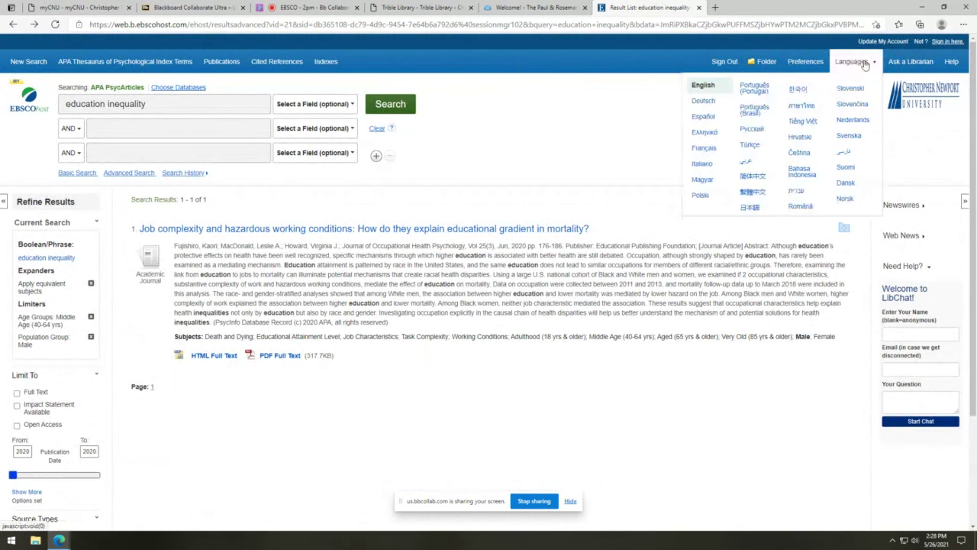
{"action": "left_click", "coordinate": [764, 61]}
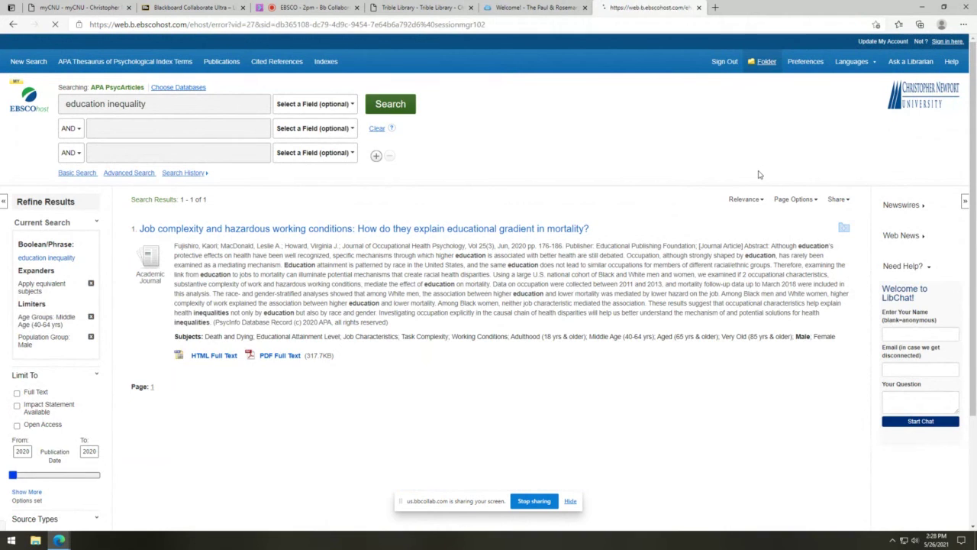
{"action": "left_click", "coordinate": [186, 135]}
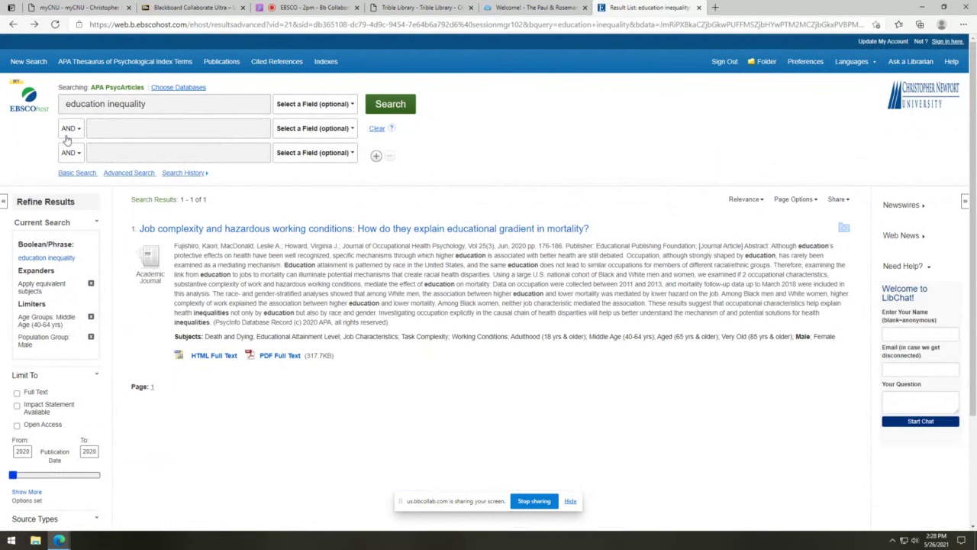
Step: Go back to search and switch the database from APA PsycArticles to Academic Search Complete
{"action": "left_click", "coordinate": [13, 24]}
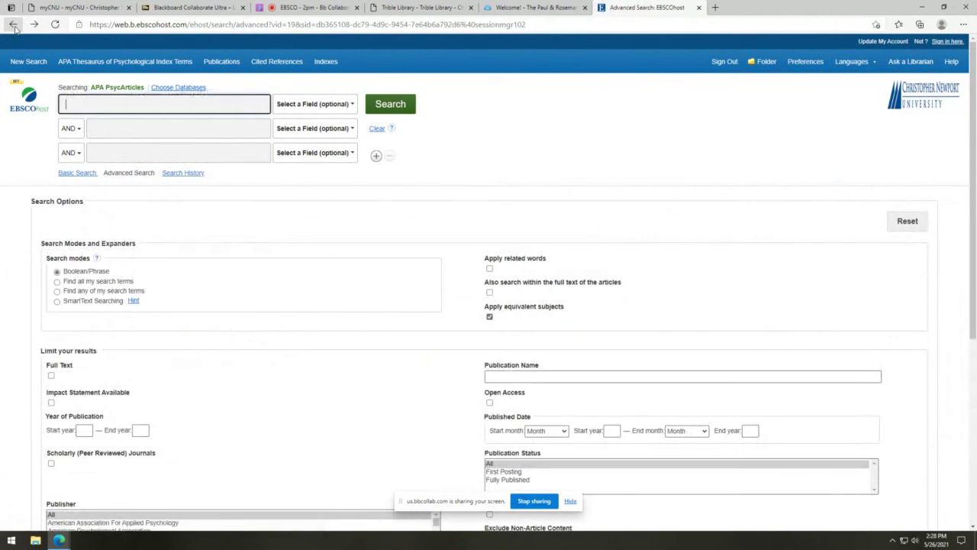
{"action": "left_click", "coordinate": [13, 24]}
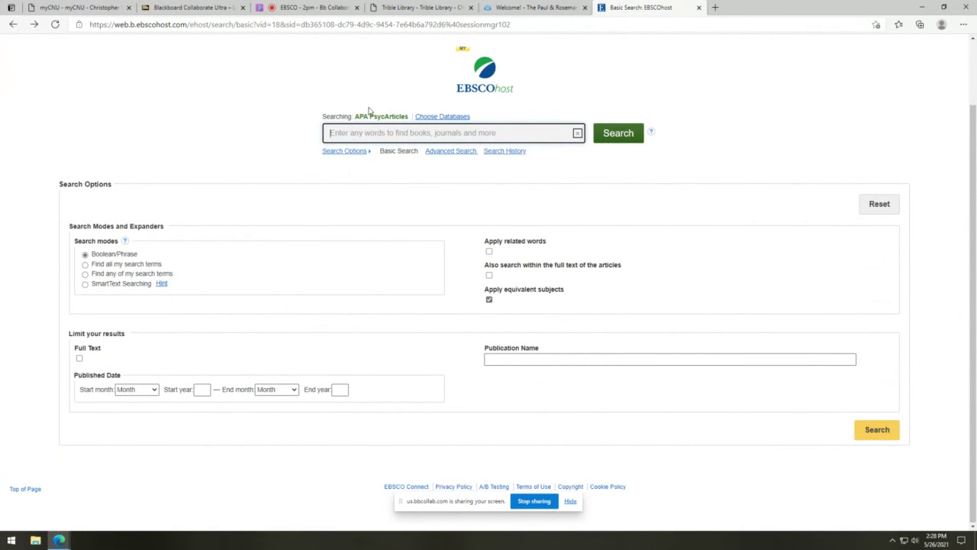
{"action": "left_click", "coordinate": [442, 117]}
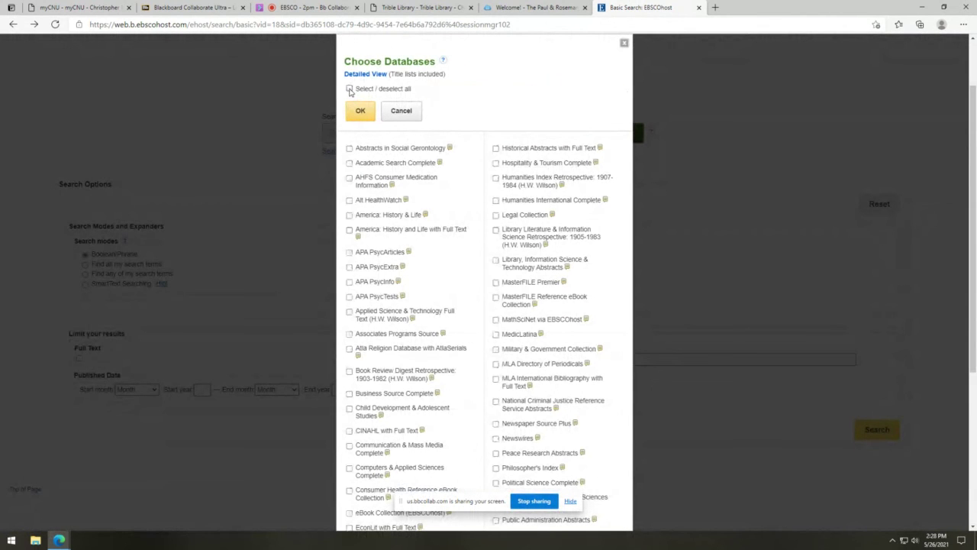
{"action": "left_click", "coordinate": [349, 252]}
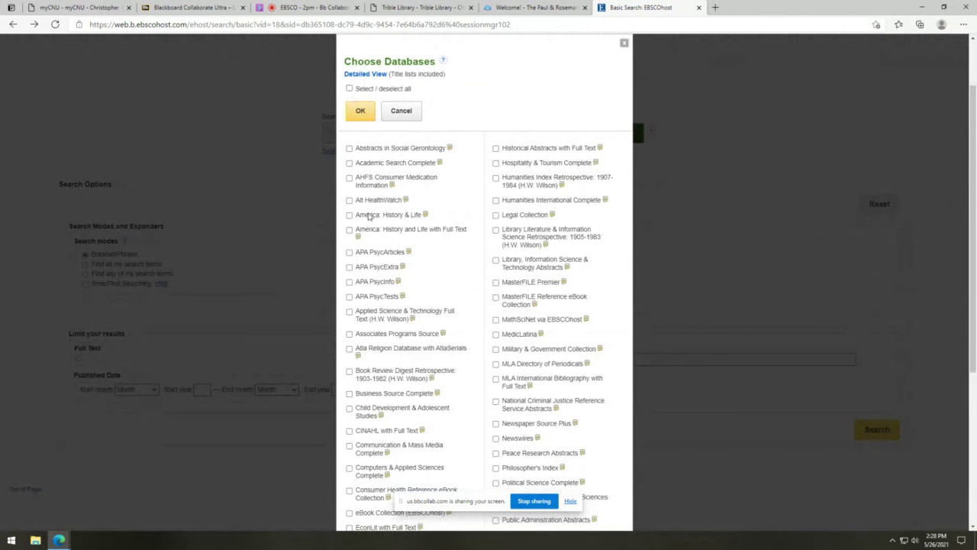
{"action": "left_click", "coordinate": [395, 164]}
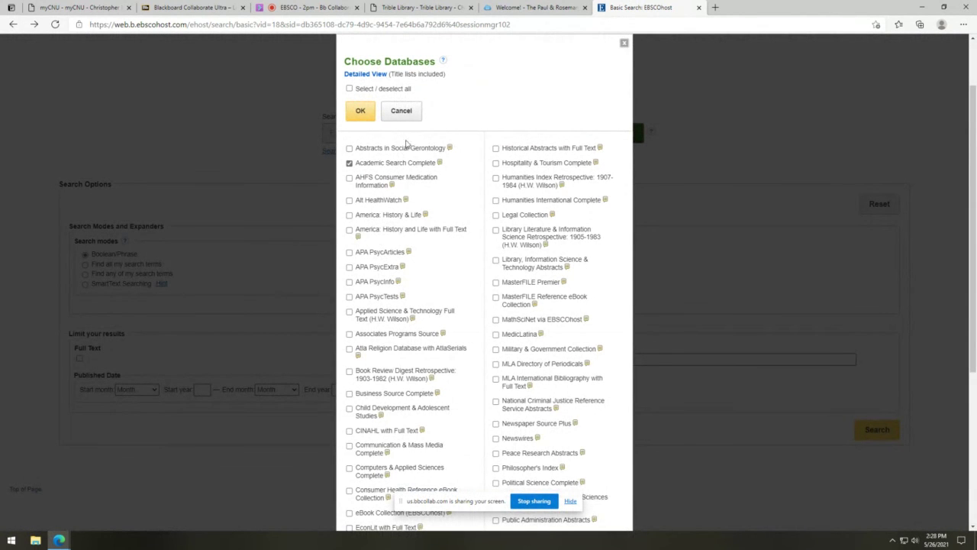
{"action": "left_click", "coordinate": [359, 112]}
{"action": "scroll", "coordinate": [404, 392], "scroll_direction": "down", "scroll_amount": 3}
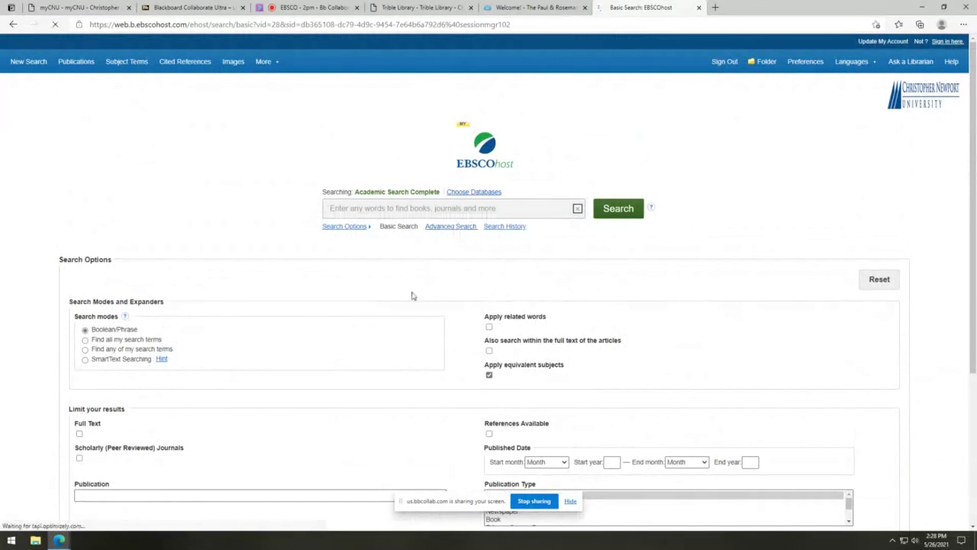
{"action": "scroll", "coordinate": [386, 330], "scroll_direction": "down", "scroll_amount": 3}
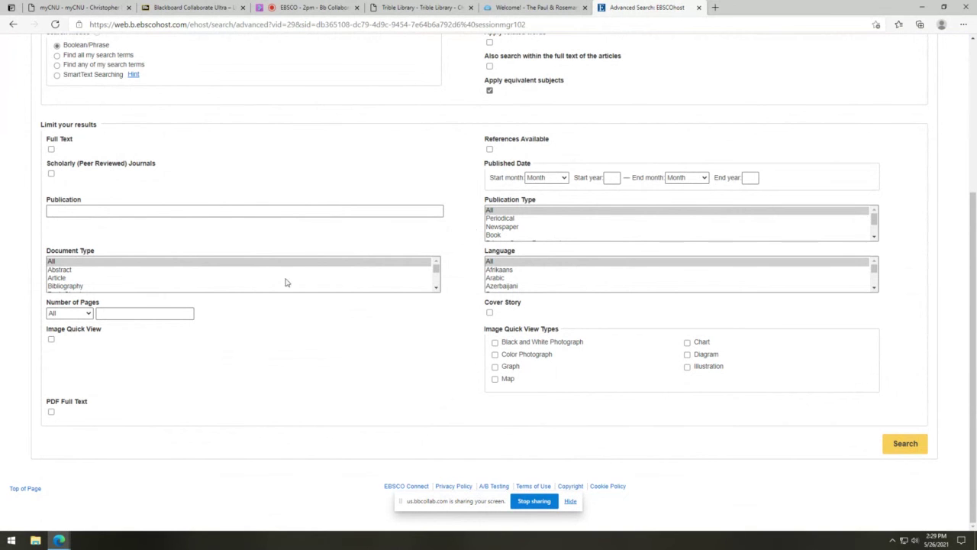
{"action": "scroll", "coordinate": [300, 359], "scroll_direction": "up", "scroll_amount": 1}
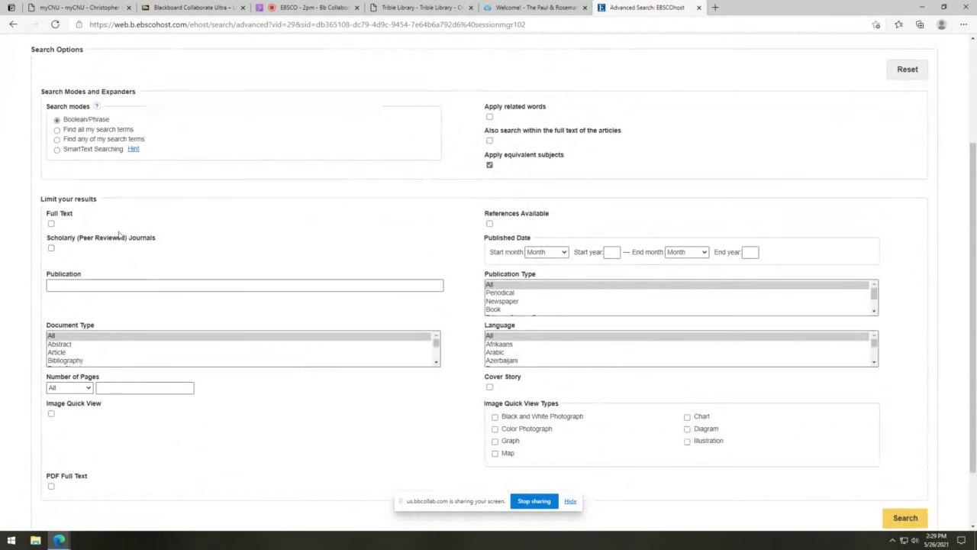
{"action": "scroll", "coordinate": [599, 218], "scroll_direction": "up", "scroll_amount": 1}
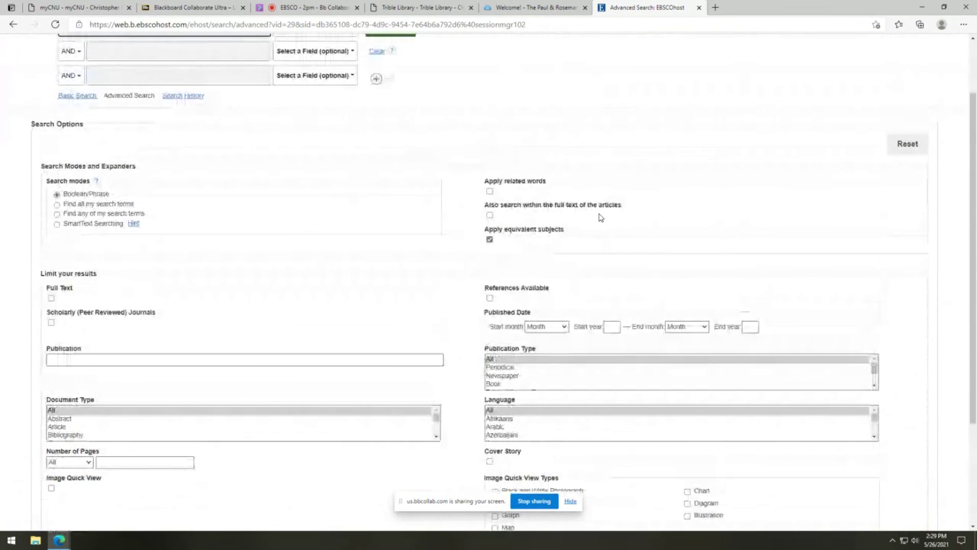
{"action": "scroll", "coordinate": [417, 212], "scroll_direction": "up", "scroll_amount": 1}
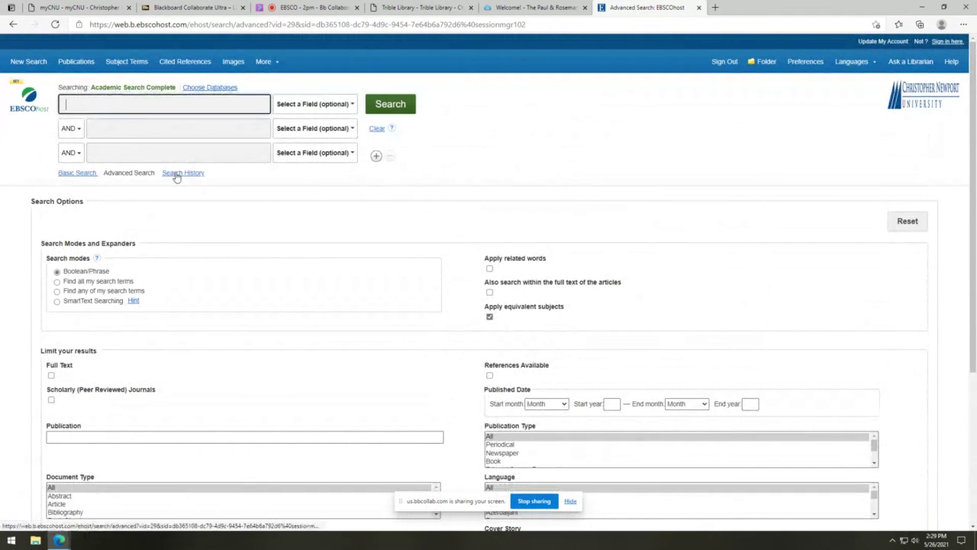
Step: Open Search History and start creating an alert for the S1 antifragility search
{"action": "left_click", "coordinate": [176, 174]}
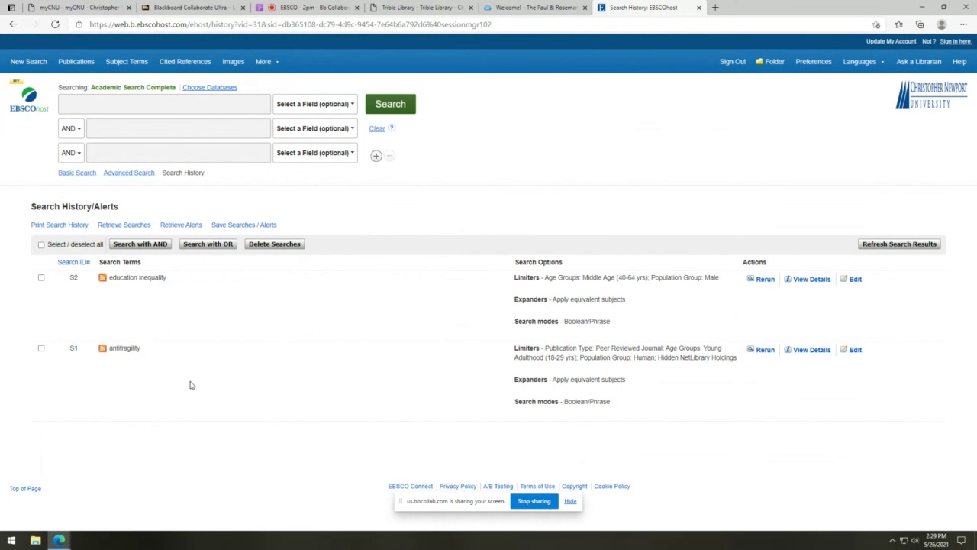
{"action": "left_click", "coordinate": [103, 350]}
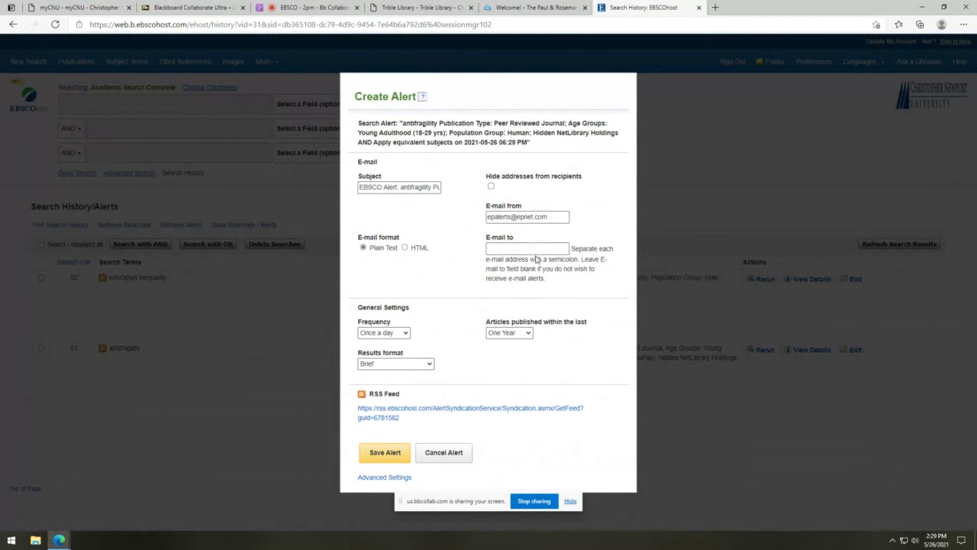
{"action": "left_click", "coordinate": [524, 334]}
{"action": "left_click", "coordinate": [523, 334]}
Step: Review the alert's once-a-day frequency and Brief results format, then cancel the alert
{"action": "left_click", "coordinate": [405, 334]}
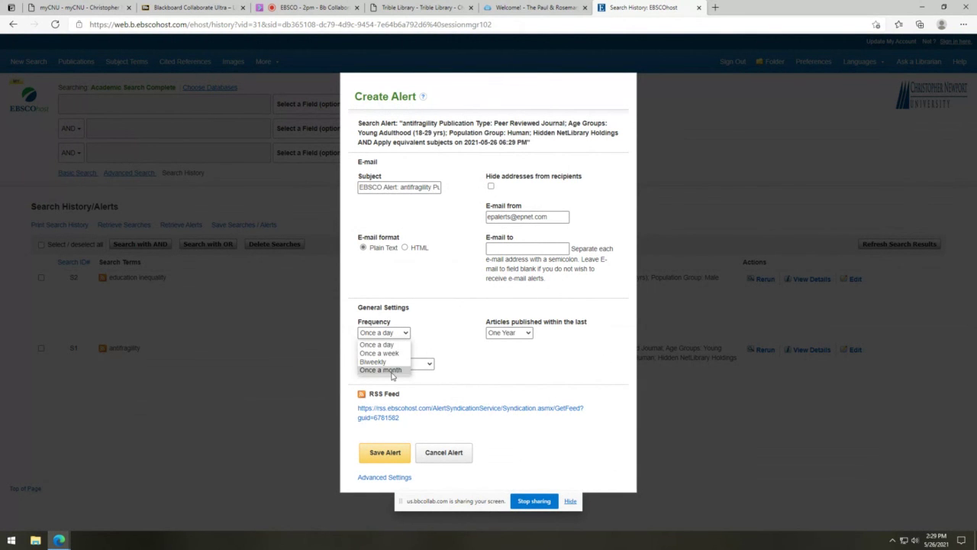
{"action": "left_click", "coordinate": [448, 326]}
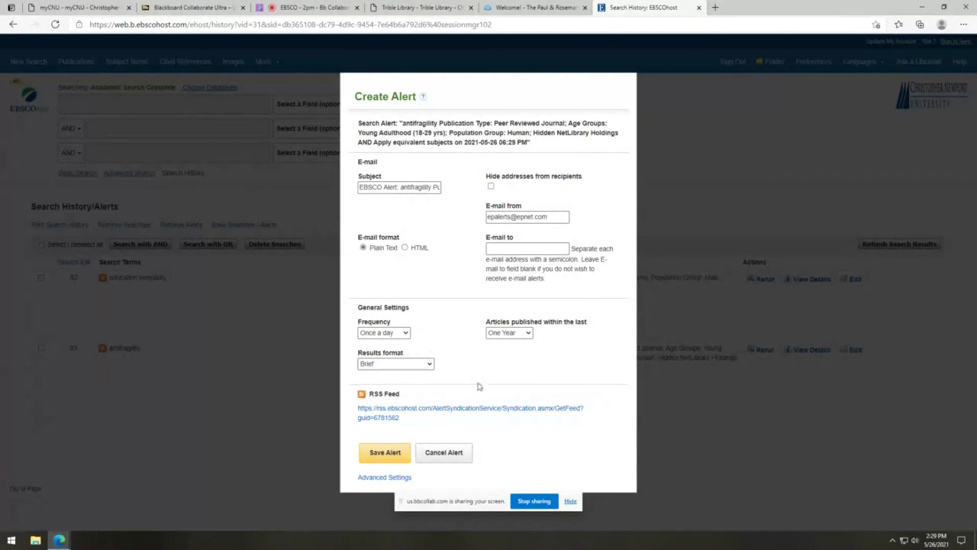
{"action": "left_click", "coordinate": [426, 365]}
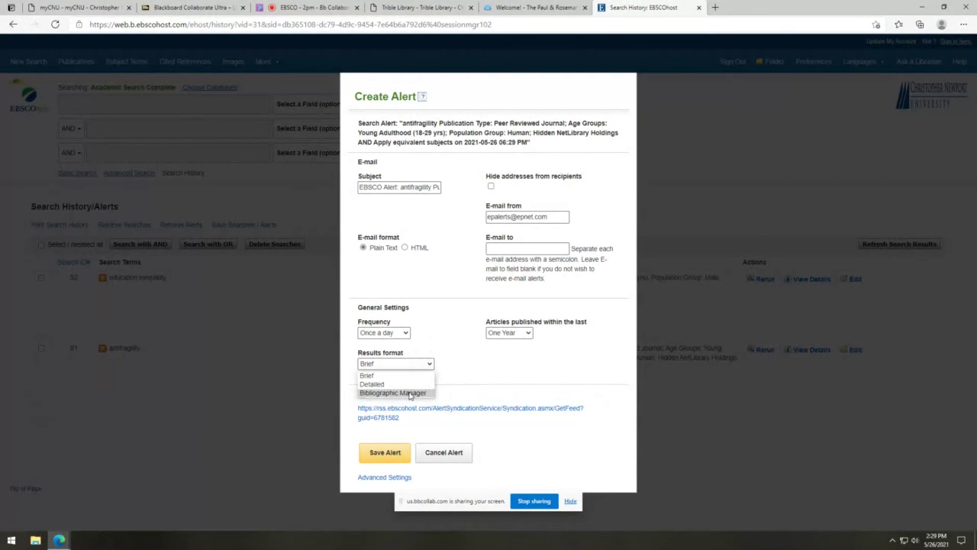
{"action": "left_click", "coordinate": [414, 364]}
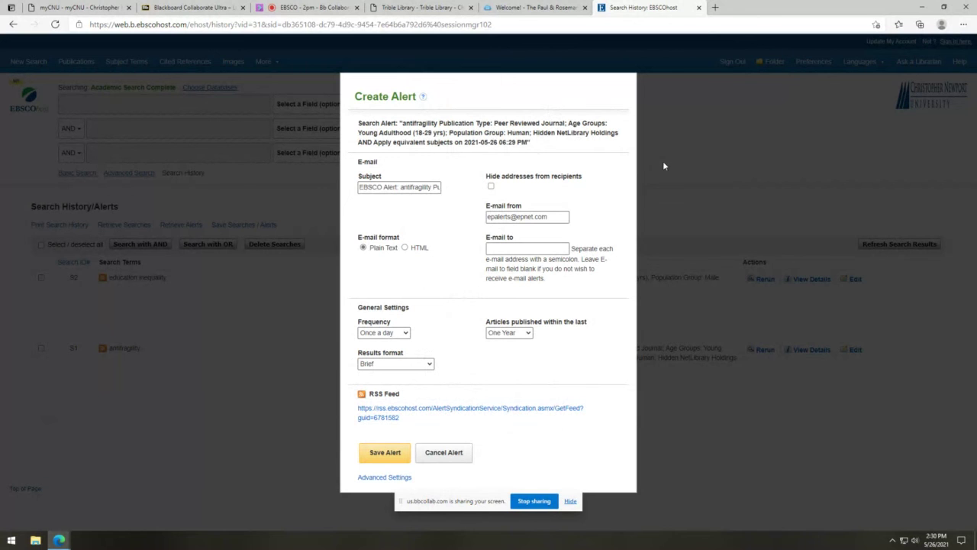
{"action": "left_click", "coordinate": [443, 453]}
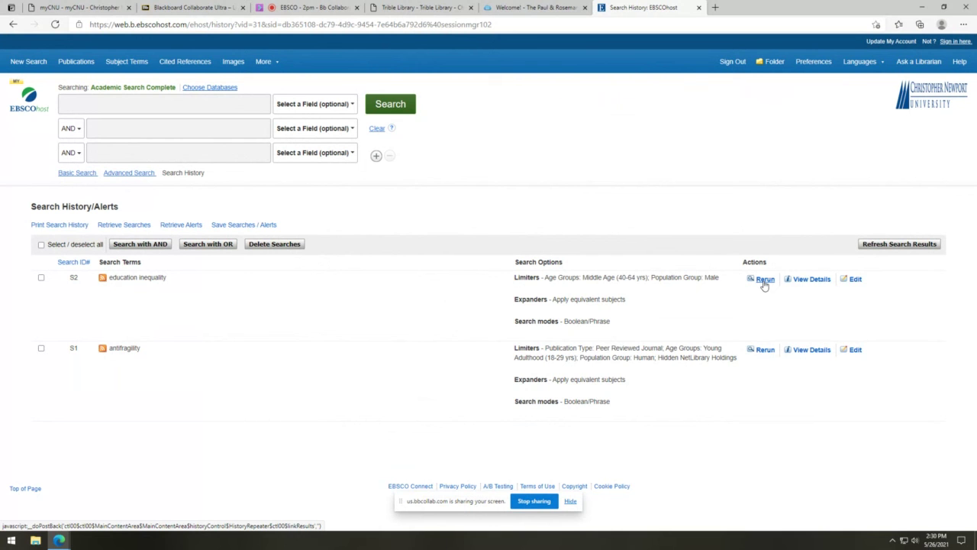
Step: Open the S2 education inequality search in the Edit Search dialog and review it
{"action": "left_click", "coordinate": [854, 280]}
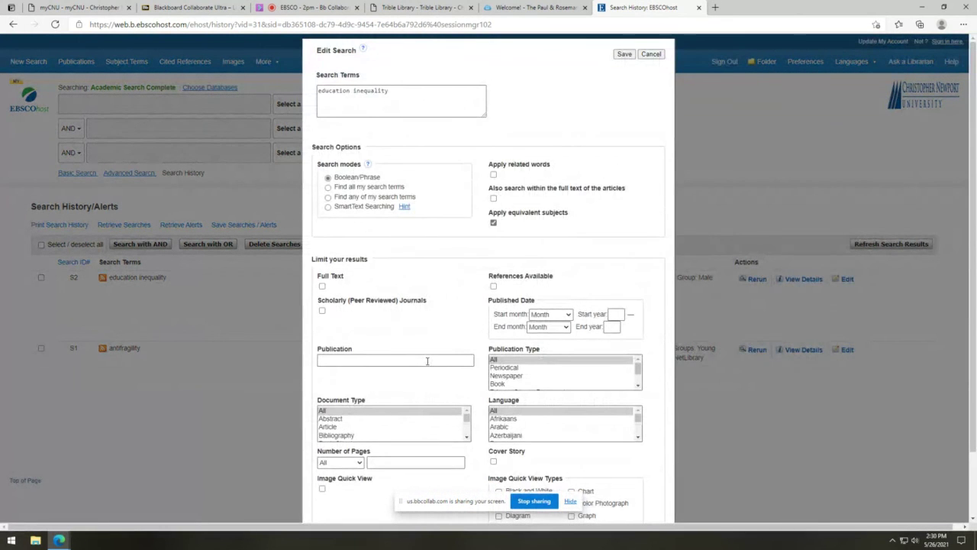
{"action": "scroll", "coordinate": [428, 360], "scroll_direction": "down", "scroll_amount": 1}
{"action": "scroll", "coordinate": [557, 349], "scroll_direction": "down", "scroll_amount": 2}
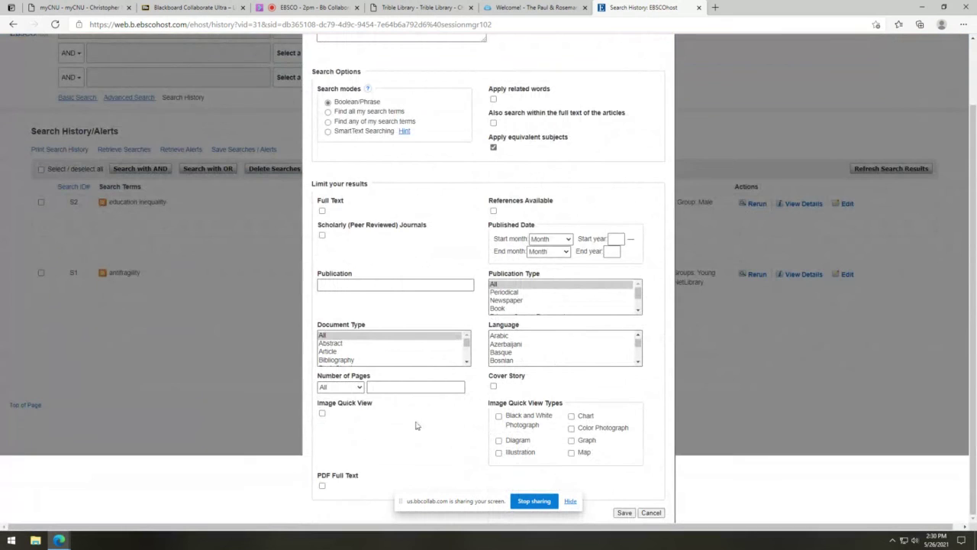
{"action": "scroll", "coordinate": [403, 309], "scroll_direction": "up", "scroll_amount": 1}
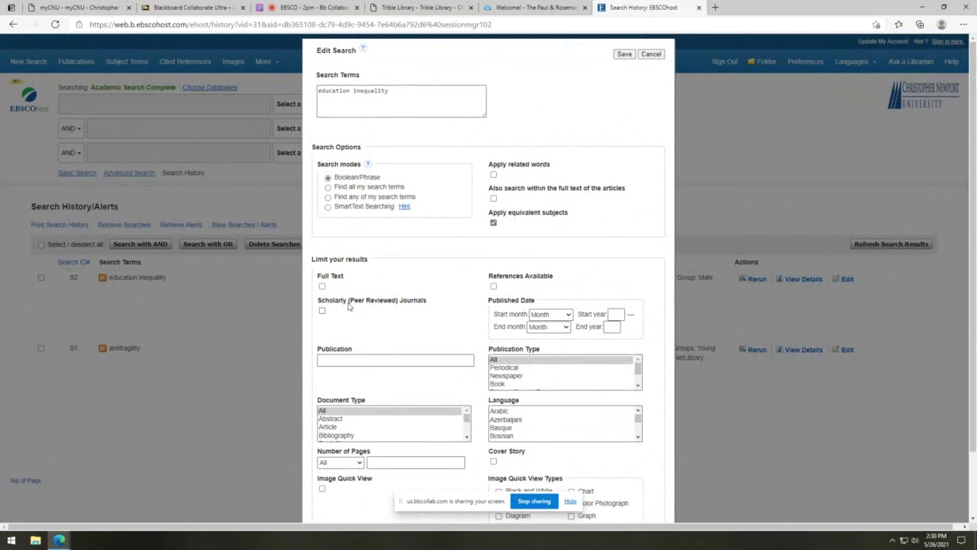
Step: Close the editor without changes and view S2's Last Run details
{"action": "left_click", "coordinate": [651, 54]}
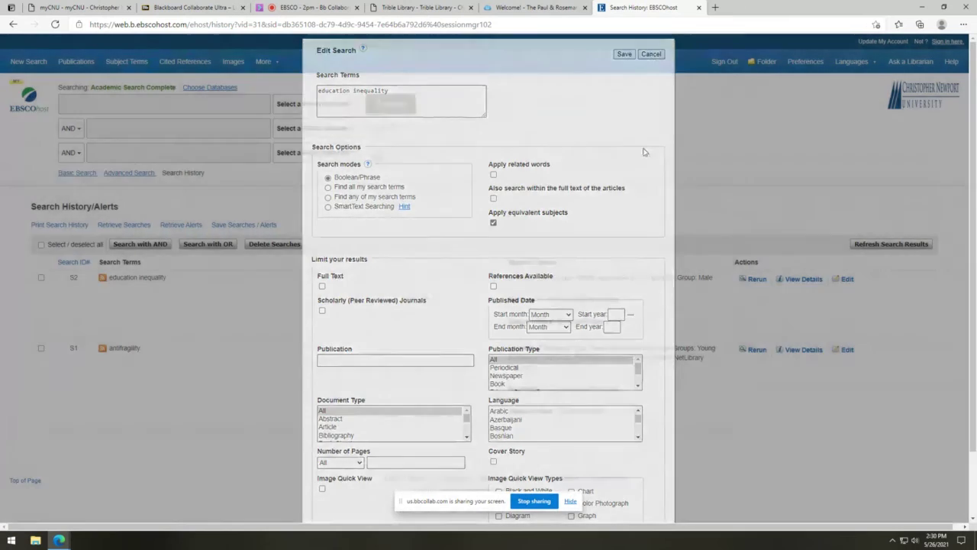
{"action": "left_click", "coordinate": [812, 278]}
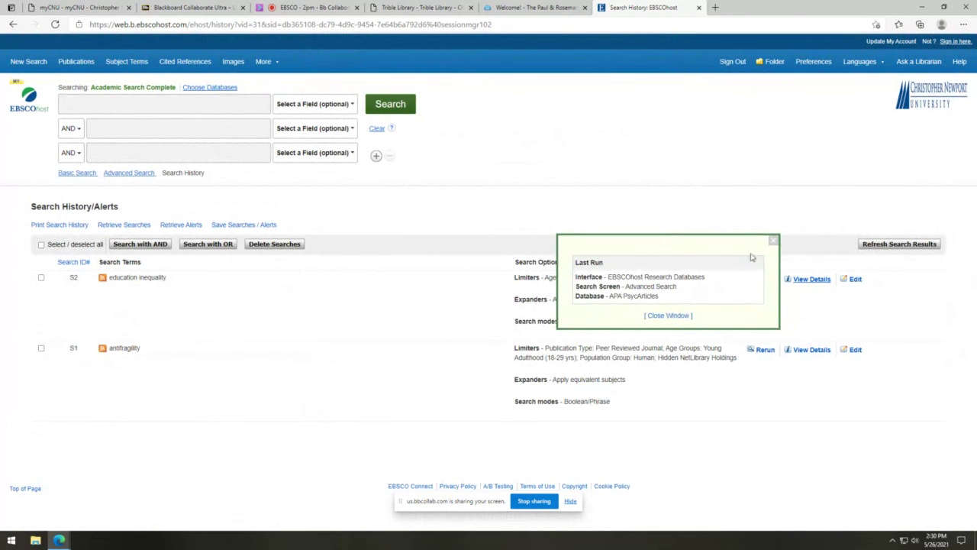
{"action": "left_click", "coordinate": [773, 241]}
Step: Rerun S2 'education inequality' and scroll through the first page of 2,435 results
{"action": "left_click", "coordinate": [763, 279]}
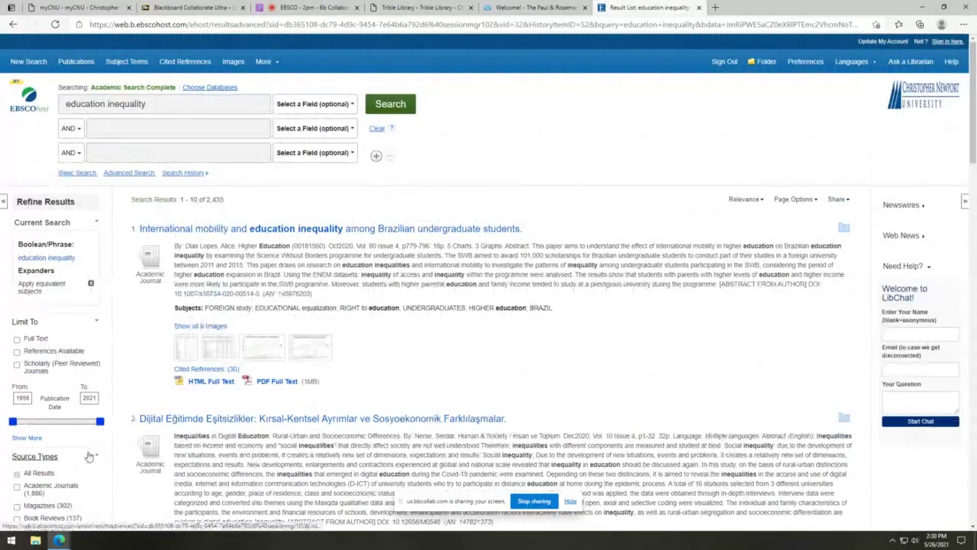
{"action": "scroll", "coordinate": [90, 452], "scroll_direction": "down", "scroll_amount": 3}
{"action": "scroll", "coordinate": [89, 455], "scroll_direction": "down", "scroll_amount": 1}
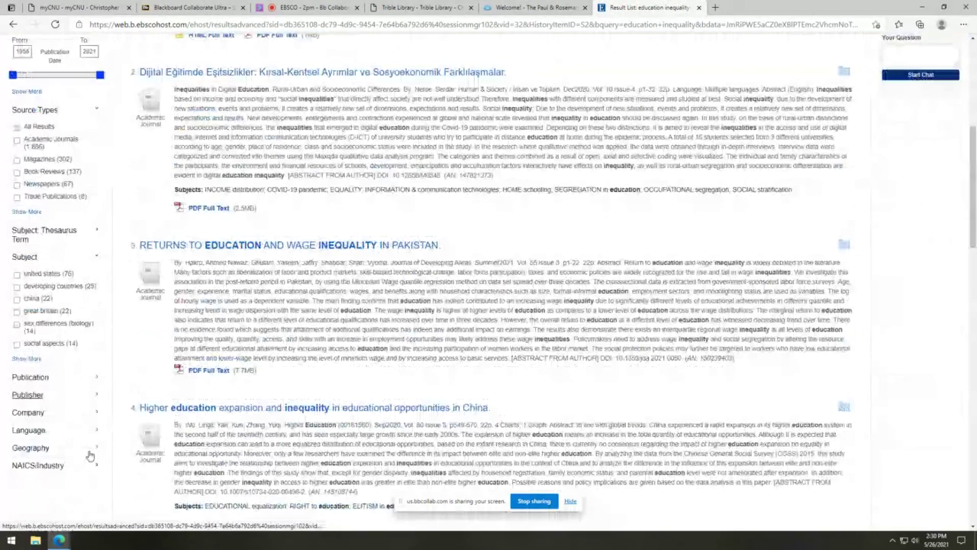
{"action": "scroll", "coordinate": [89, 456], "scroll_direction": "down", "scroll_amount": 2}
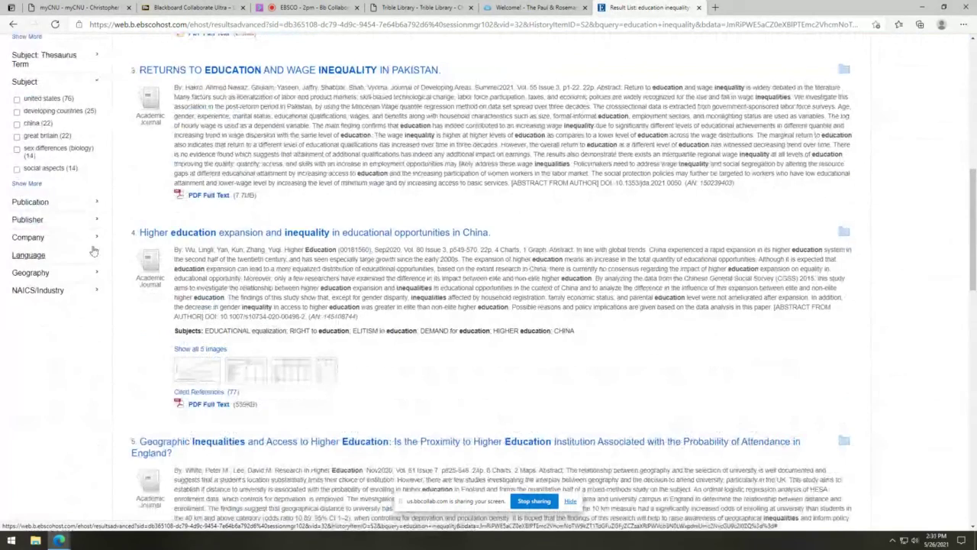
{"action": "scroll", "coordinate": [92, 250], "scroll_direction": "up", "scroll_amount": 6}
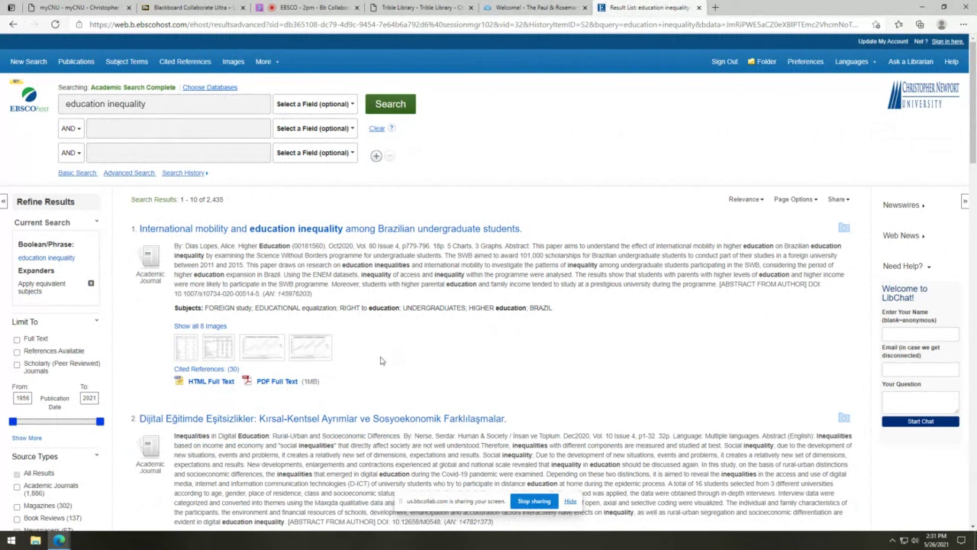
{"action": "scroll", "coordinate": [403, 328], "scroll_direction": "down", "scroll_amount": 2}
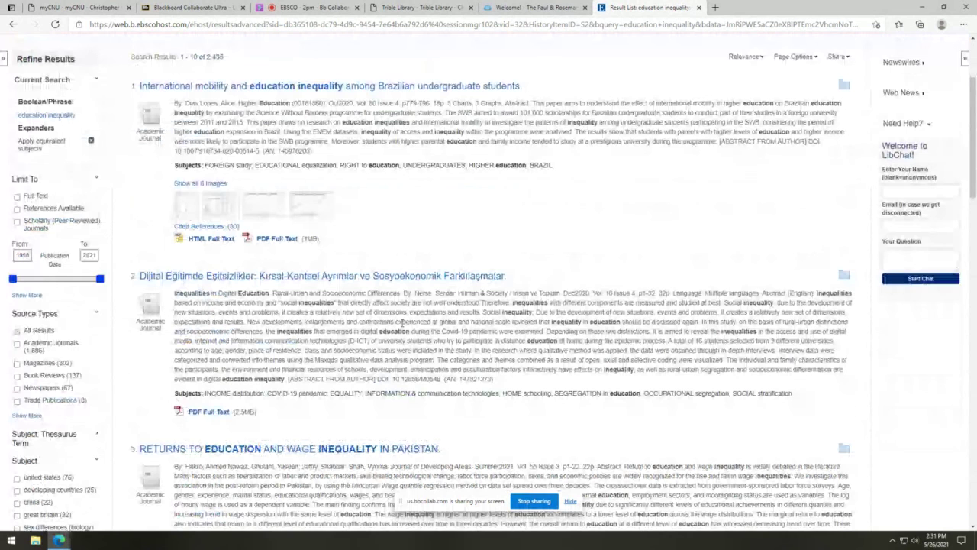
{"action": "scroll", "coordinate": [416, 310], "scroll_direction": "down", "scroll_amount": 8}
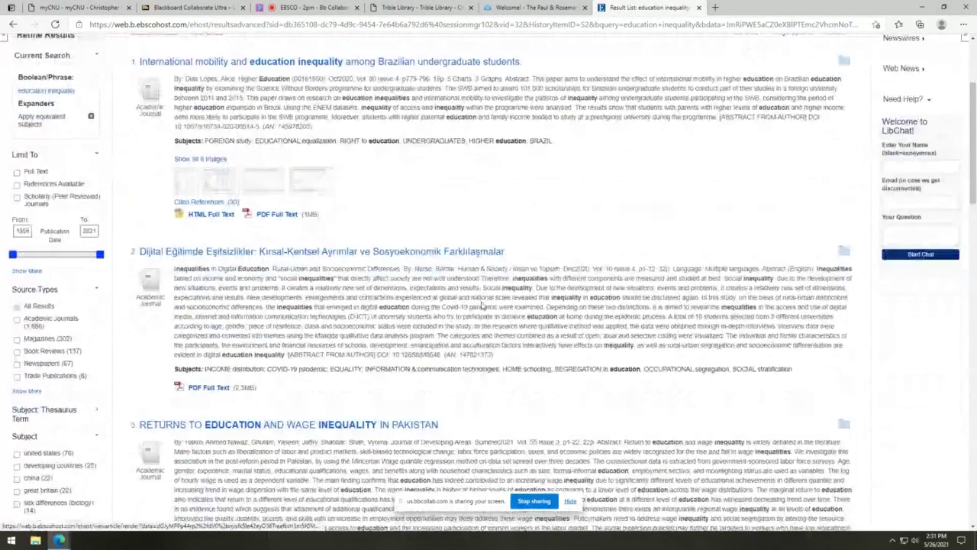
{"action": "scroll", "coordinate": [438, 243], "scroll_direction": "down", "scroll_amount": 1}
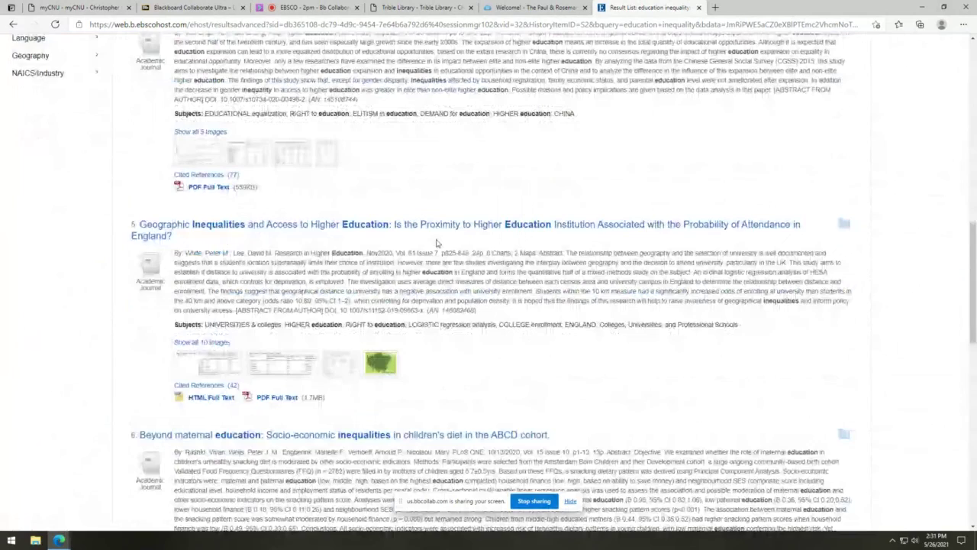
{"action": "scroll", "coordinate": [436, 243], "scroll_direction": "down", "scroll_amount": 1}
{"action": "scroll", "coordinate": [437, 243], "scroll_direction": "down", "scroll_amount": 6}
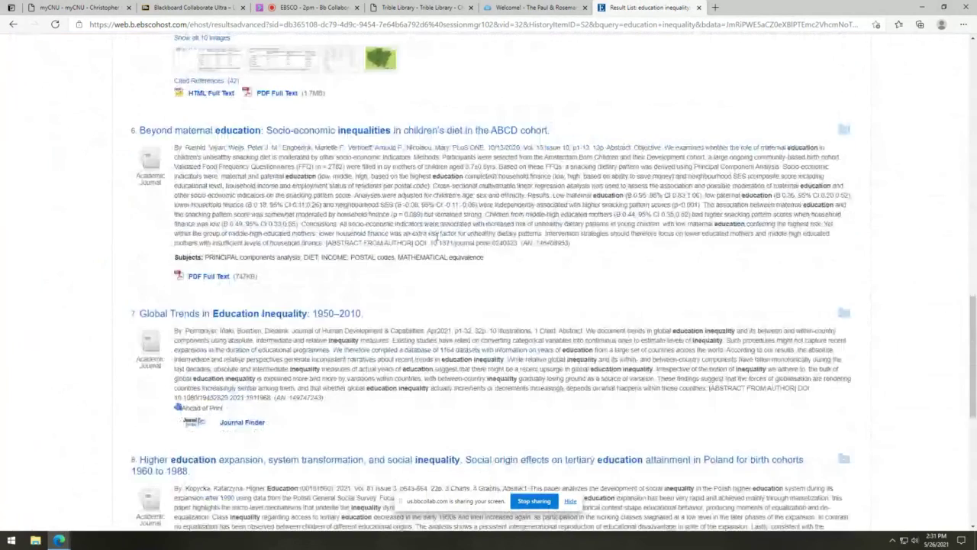
{"action": "scroll", "coordinate": [437, 242], "scroll_direction": "down", "scroll_amount": 3}
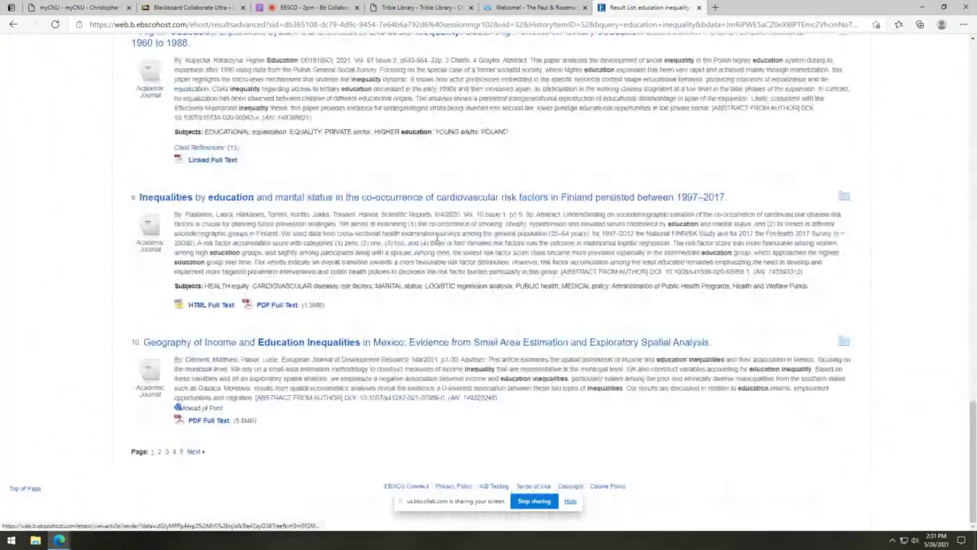
{"action": "scroll", "coordinate": [437, 241], "scroll_direction": "up", "scroll_amount": 15}
{"action": "scroll", "coordinate": [437, 239], "scroll_direction": "up", "scroll_amount": 7}
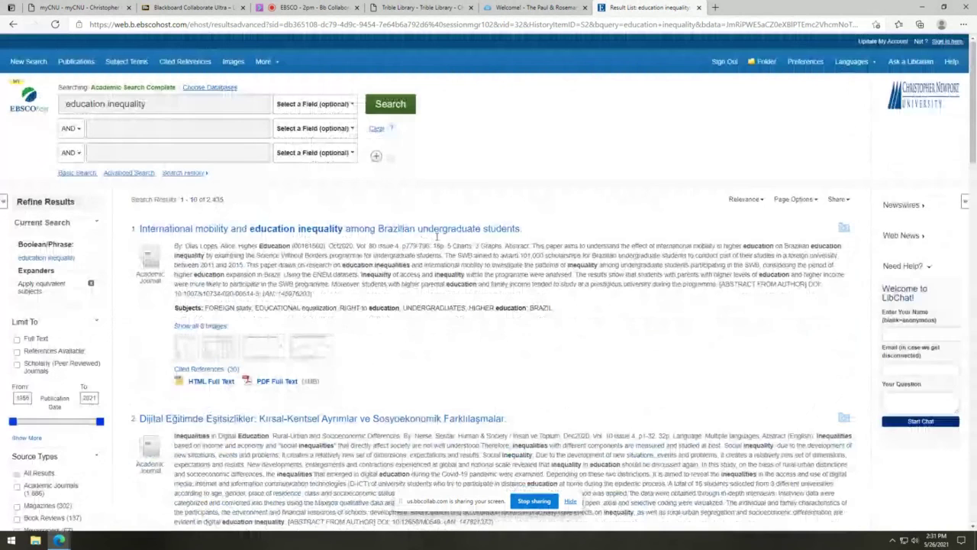